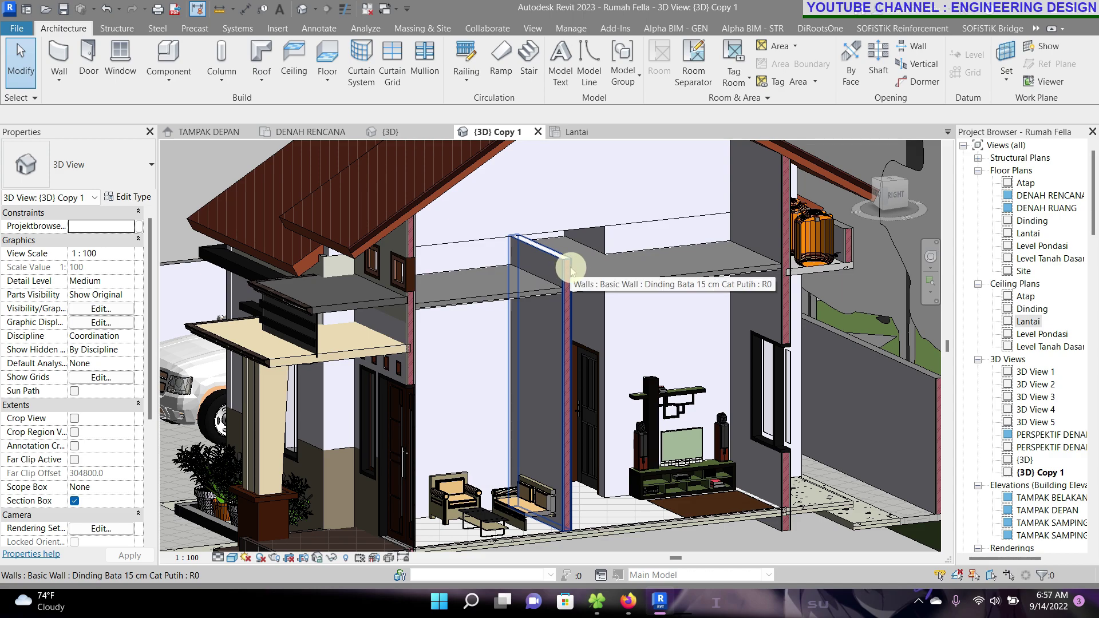
Select the interior wall beside the sofas and the floor slab to inspect them in 3D
left_click(555, 315)
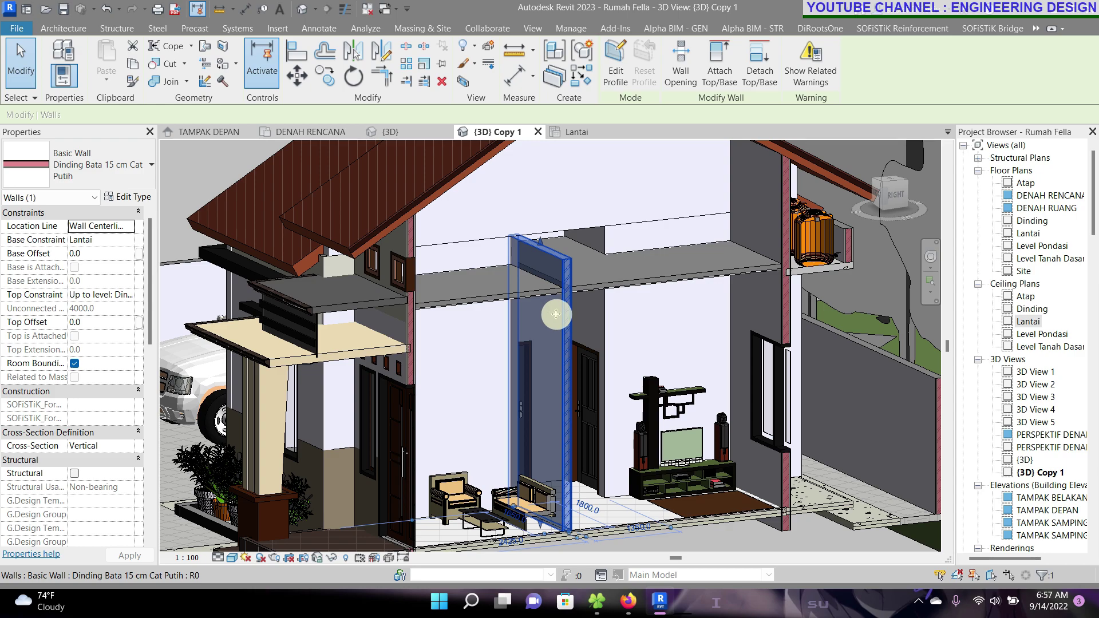
scroll(555, 313, "up", 1)
scroll(553, 306, "up", 1)
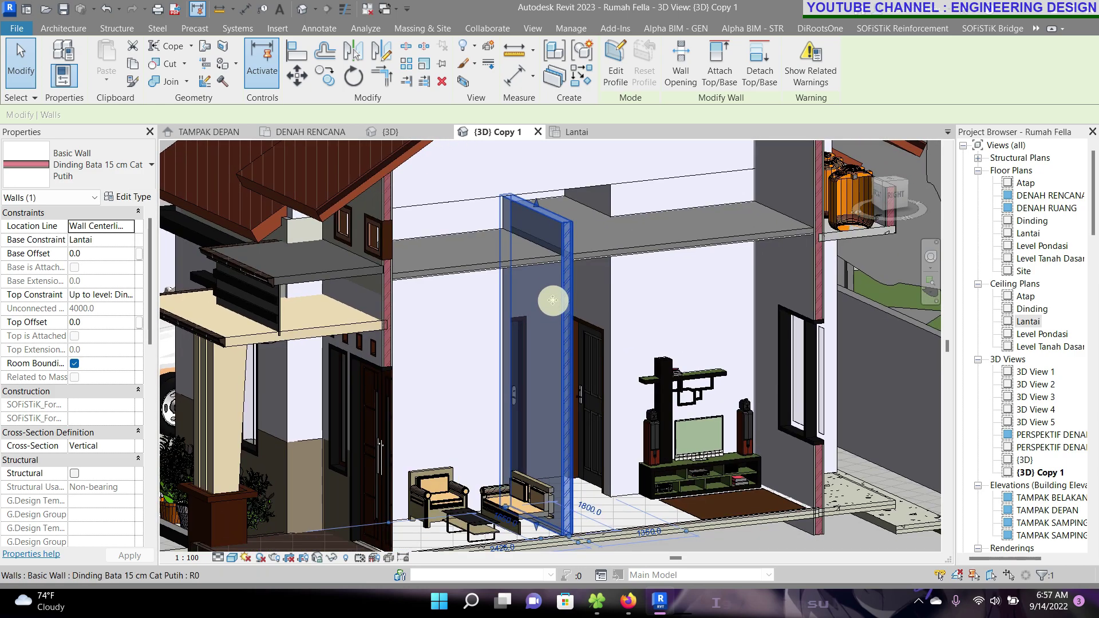
scroll(552, 300, "down", 2)
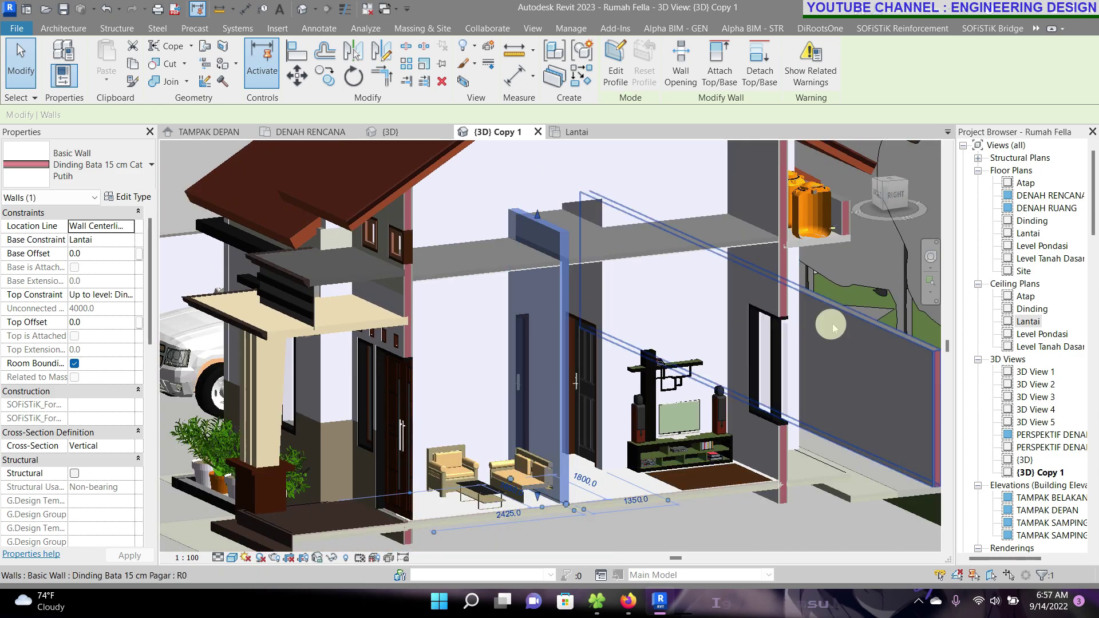
left_click(852, 299)
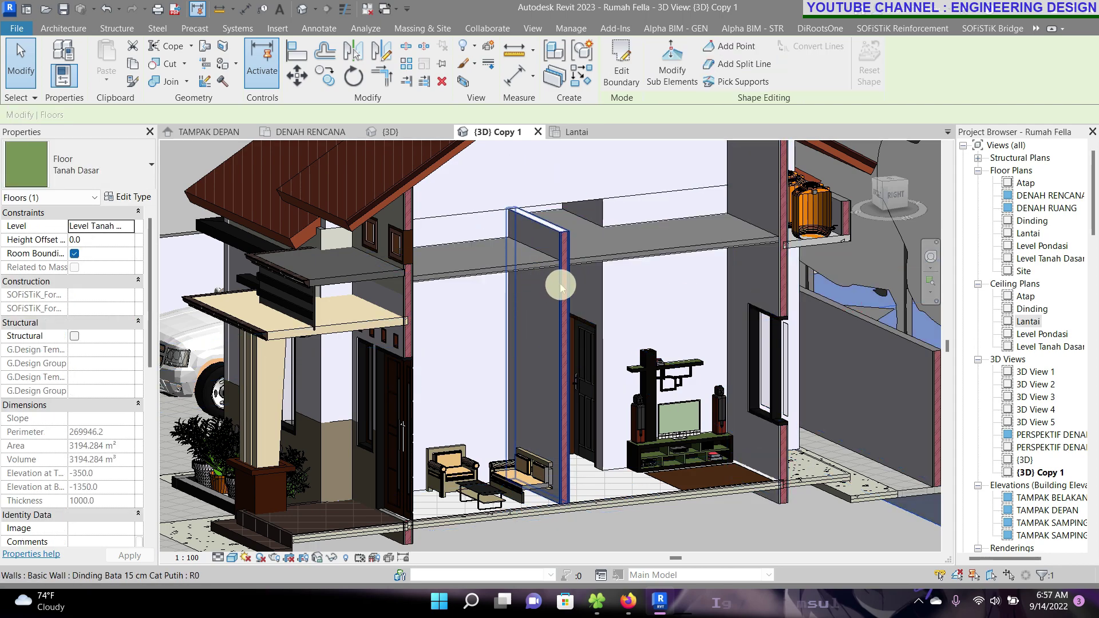
scroll(559, 280, "up", 2)
scroll(560, 267, "up", 2)
scroll(566, 255, "up", 1)
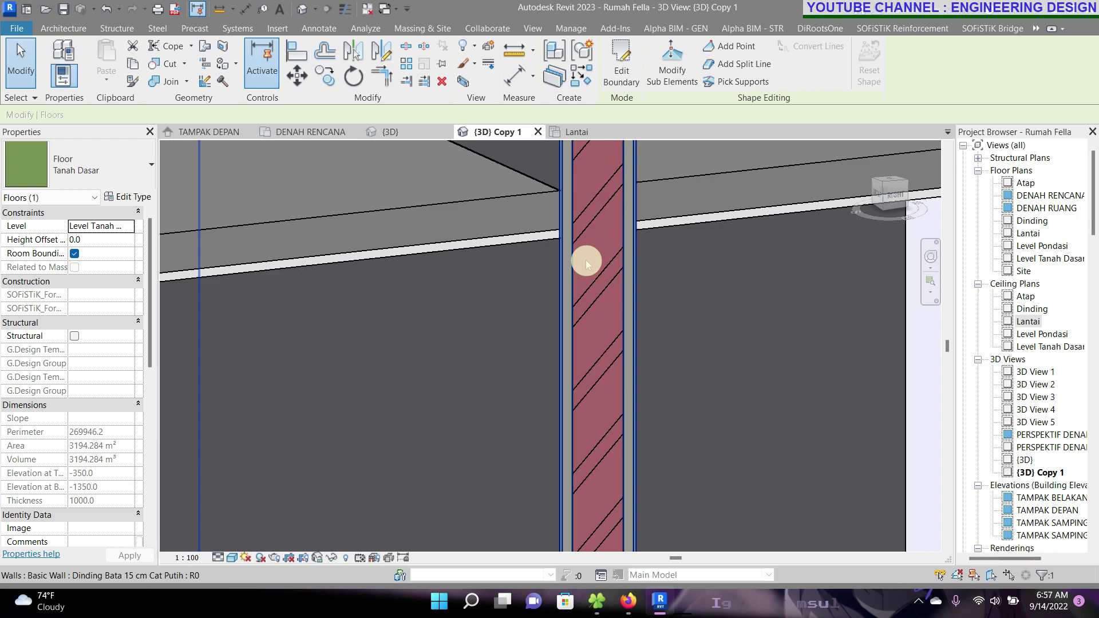
scroll(561, 263, "down", 2)
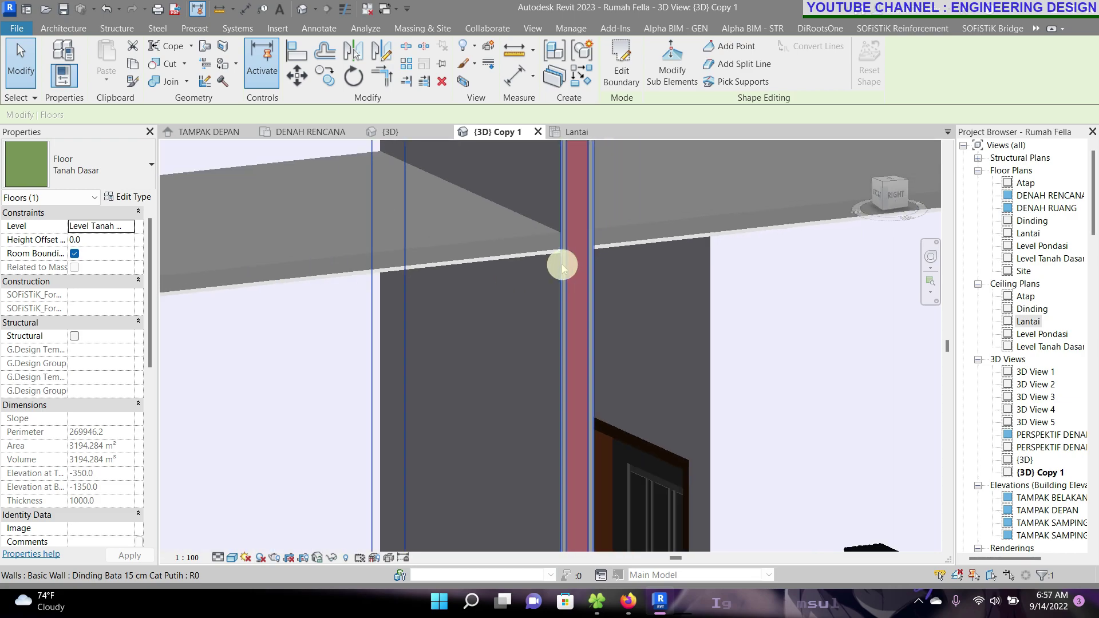
scroll(562, 264, "down", 2)
scroll(575, 280, "down", 2)
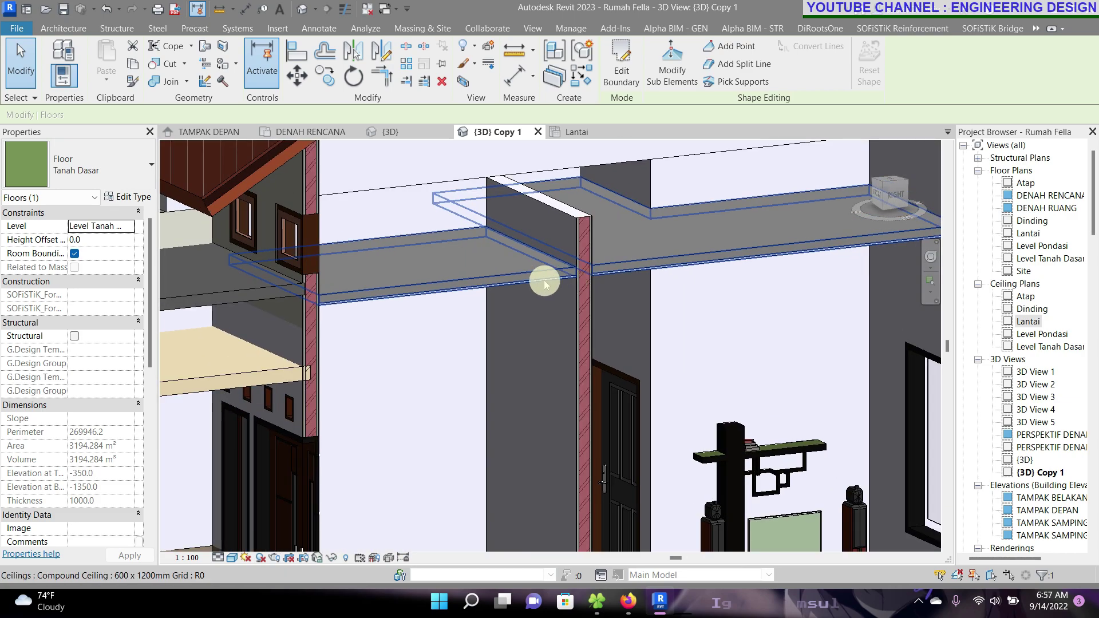
scroll(585, 266, "up", 1)
scroll(584, 266, "up", 2)
Orbit and recentre the 3D view to see the wall top and ceiling slab
middle_click_drag(585, 264, 580, 279, "shift")
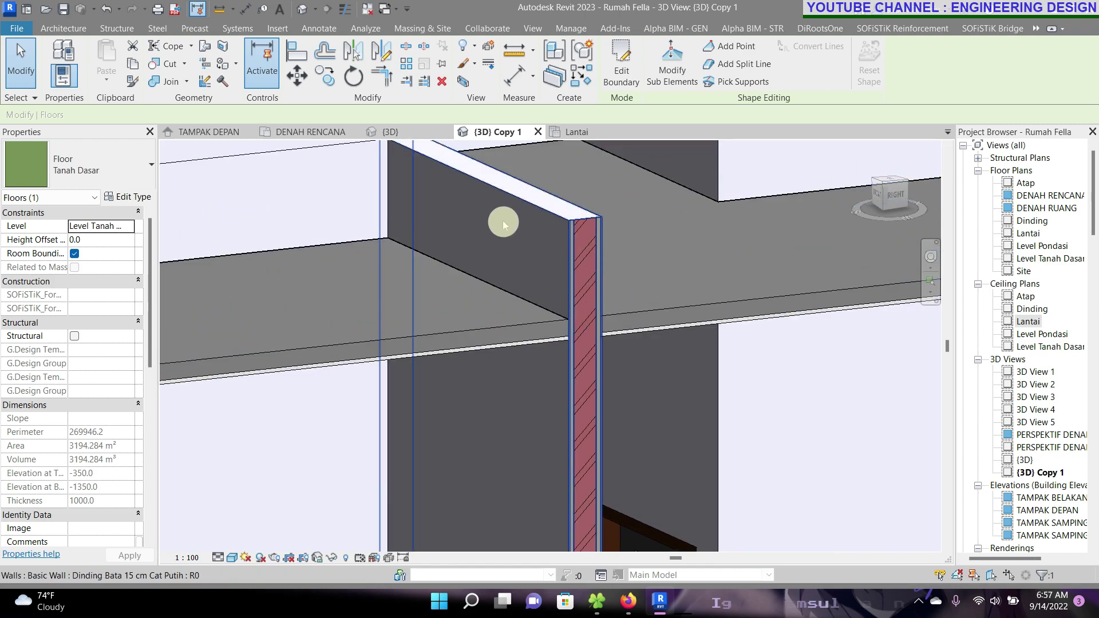
scroll(503, 220, "down", 3)
scroll(504, 229, "down", 2)
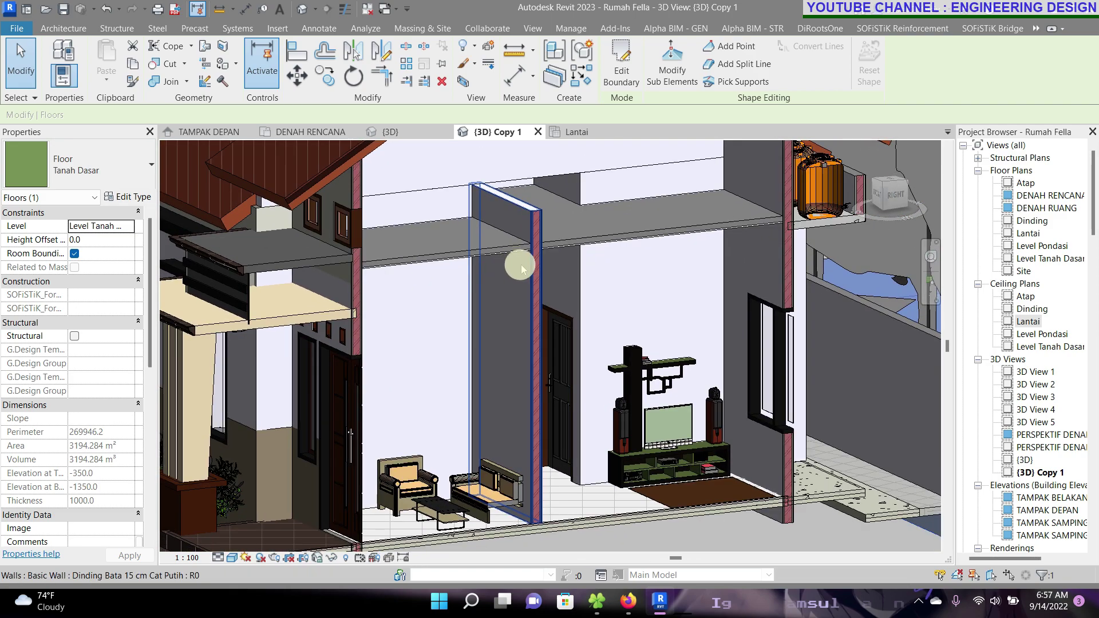
middle_click_drag(518, 266, 539, 282)
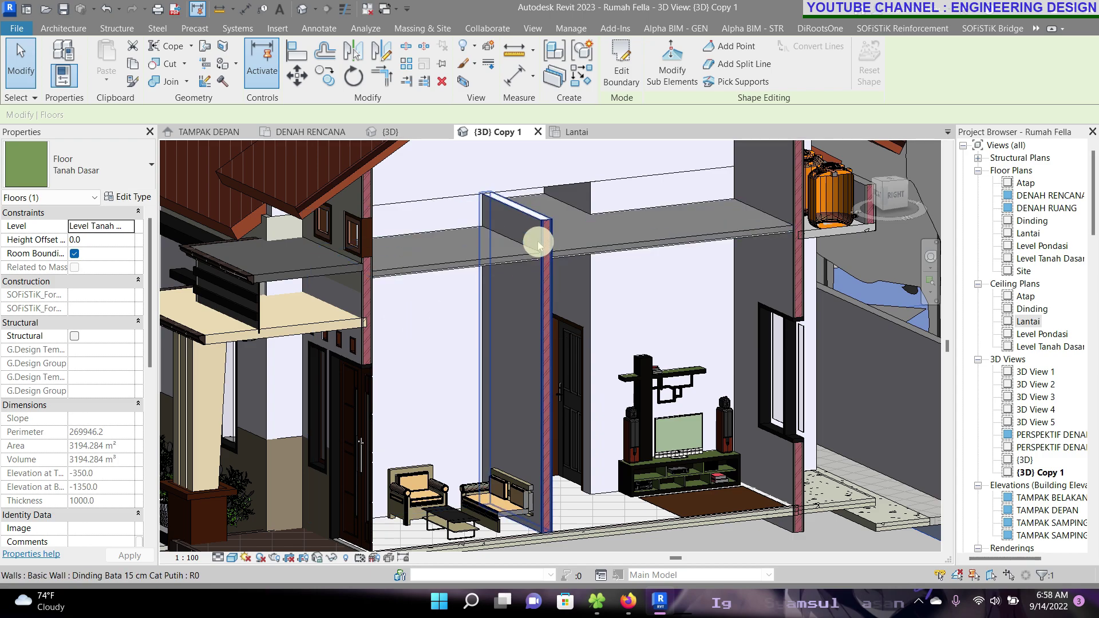
scroll(537, 246, "up", 3)
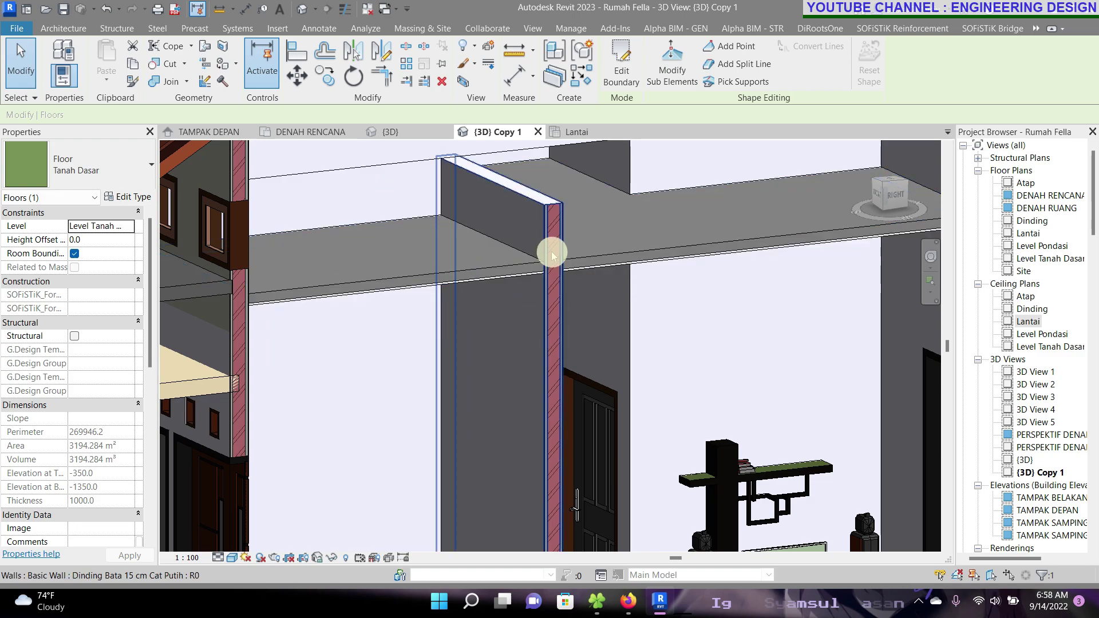
scroll(546, 243, "down", 3)
scroll(547, 243, "down", 2)
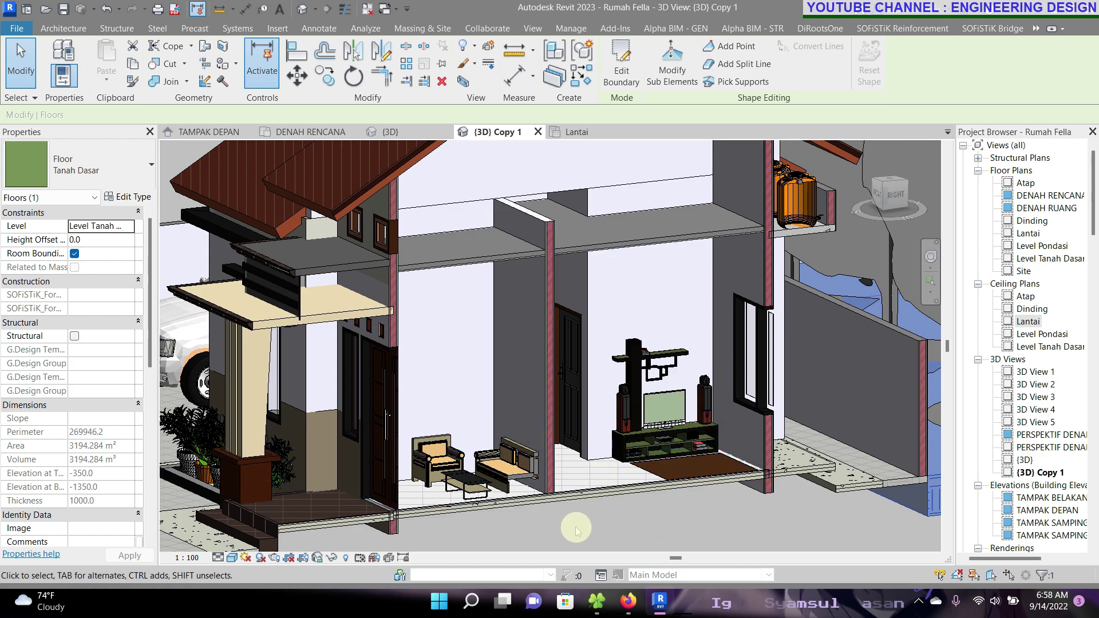
Annotate the screen with a wall height marker, circling the lower 3.5 m part and right wall
key("Print")
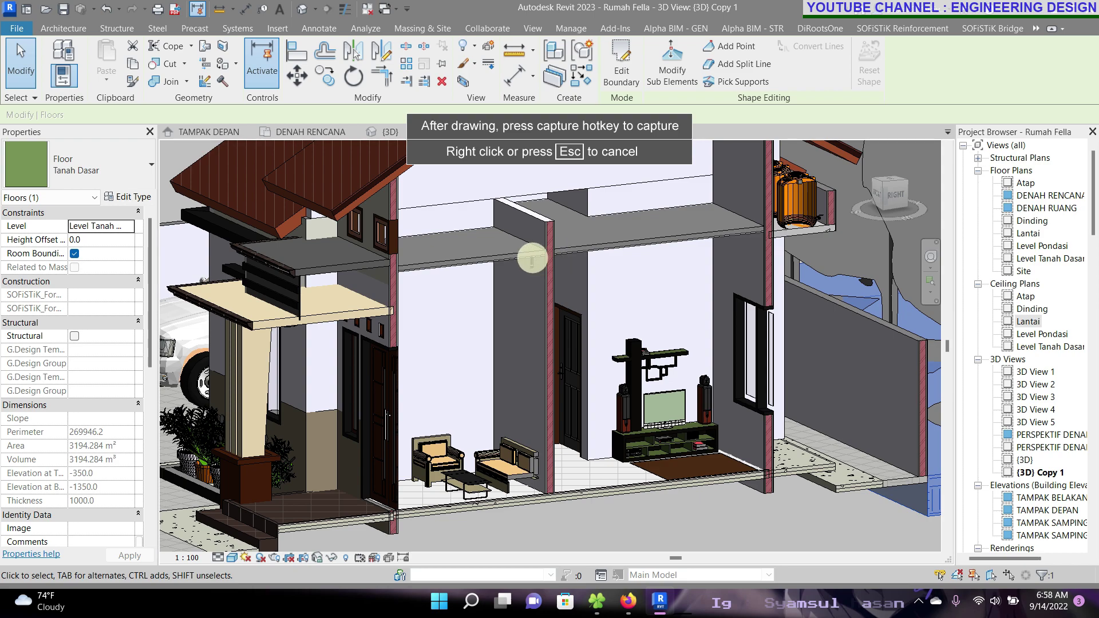
mouse_move(520, 261)
left_mouse_down()
mouse_move(535, 258)
mouse_move(518, 499)
mouse_move(546, 496)
left_mouse_up()
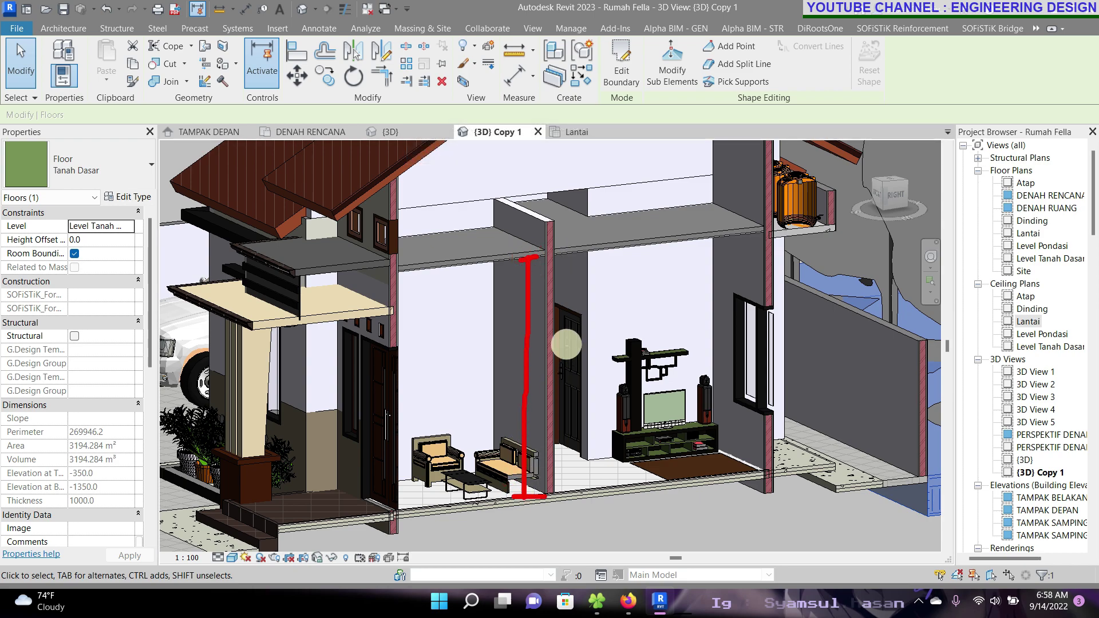
mouse_move(571, 332)
left_mouse_down()
mouse_move(569, 352)
mouse_move(683, 346)
left_mouse_up()
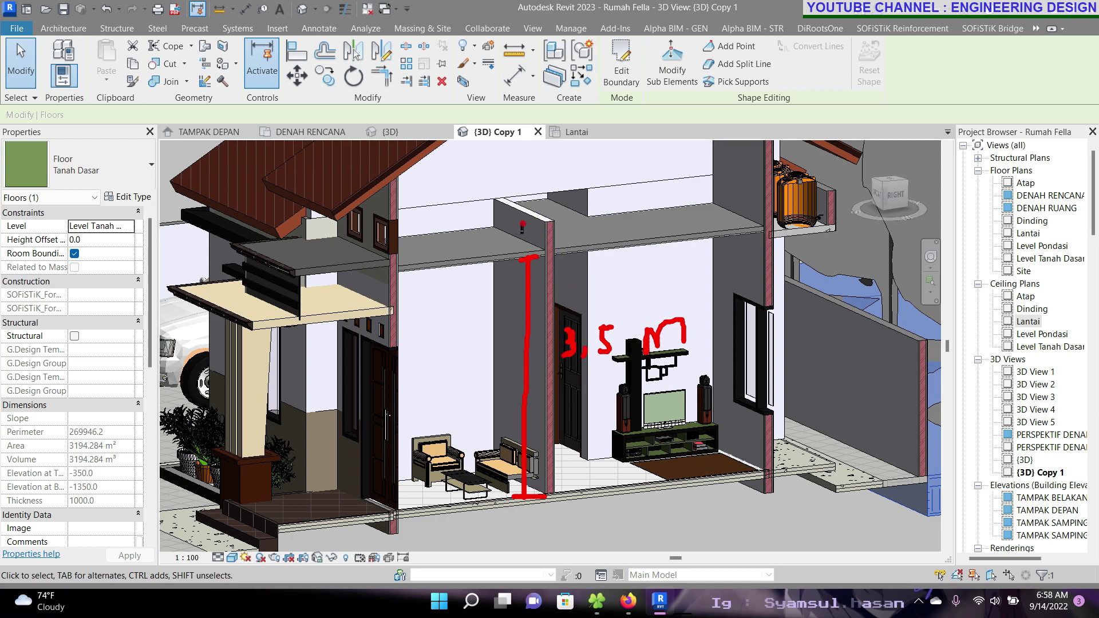
mouse_move(528, 257)
left_mouse_down()
mouse_move(527, 223)
mouse_move(579, 243)
mouse_move(612, 228)
mouse_move(702, 236)
left_mouse_up()
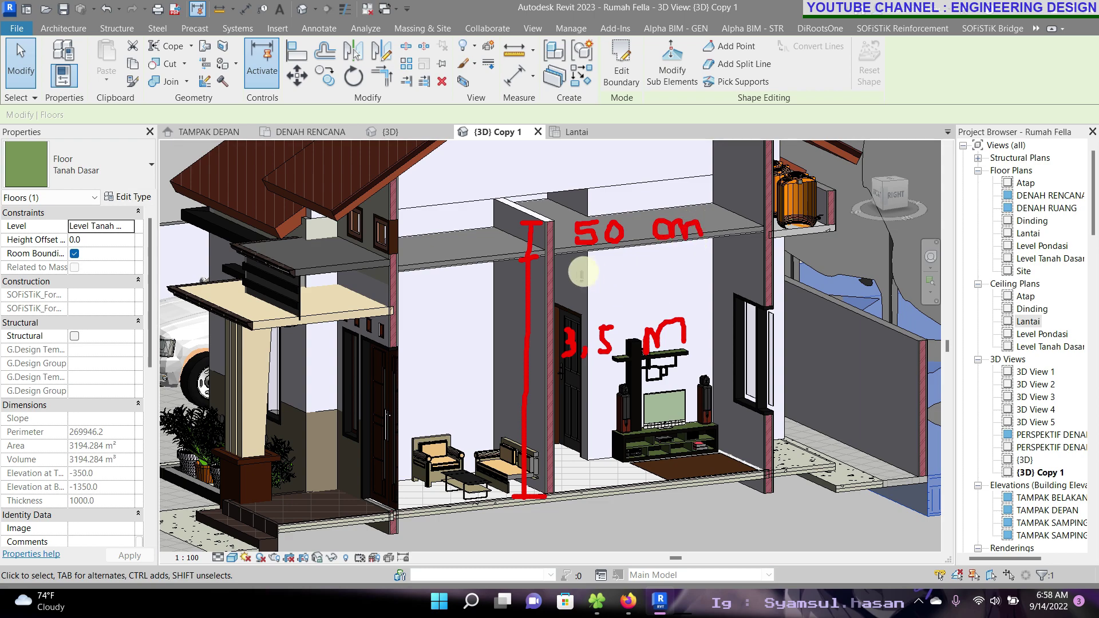
mouse_move(578, 265)
left_mouse_down()
mouse_move(611, 324)
mouse_move(573, 269)
mouse_move(572, 213)
mouse_move(522, 252)
mouse_move(571, 216)
left_mouse_up()
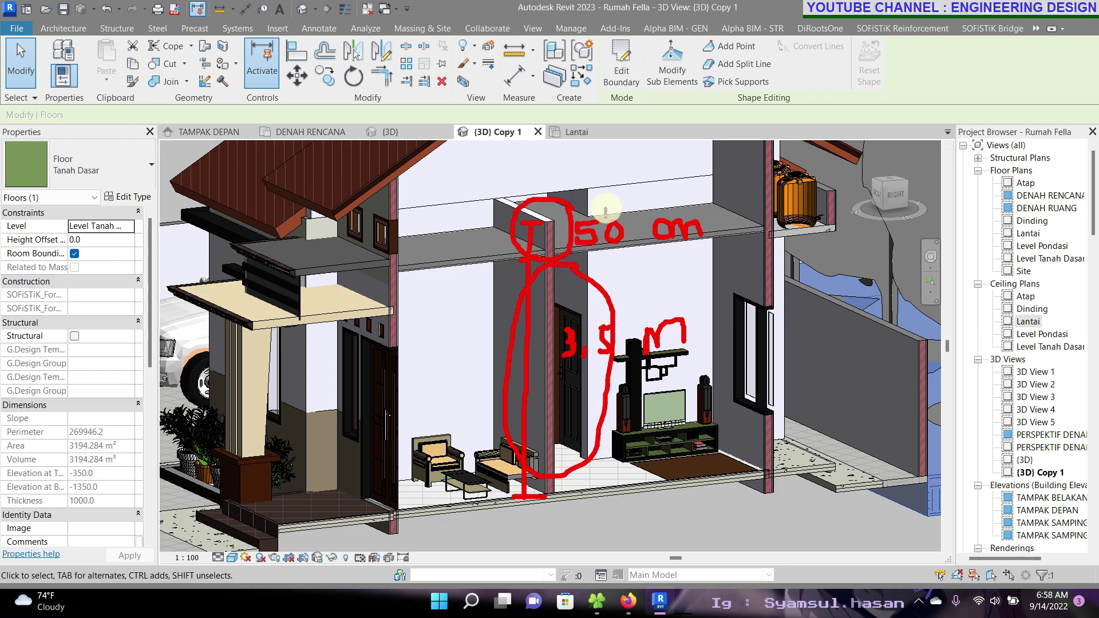
mouse_move(680, 193)
left_mouse_down()
mouse_move(703, 202)
mouse_move(741, 435)
mouse_move(699, 473)
left_mouse_up()
Write a 'Stacked Wall' label on the floor, then clear the notes and selection
left_click_drag(807, 304, 787, 358)
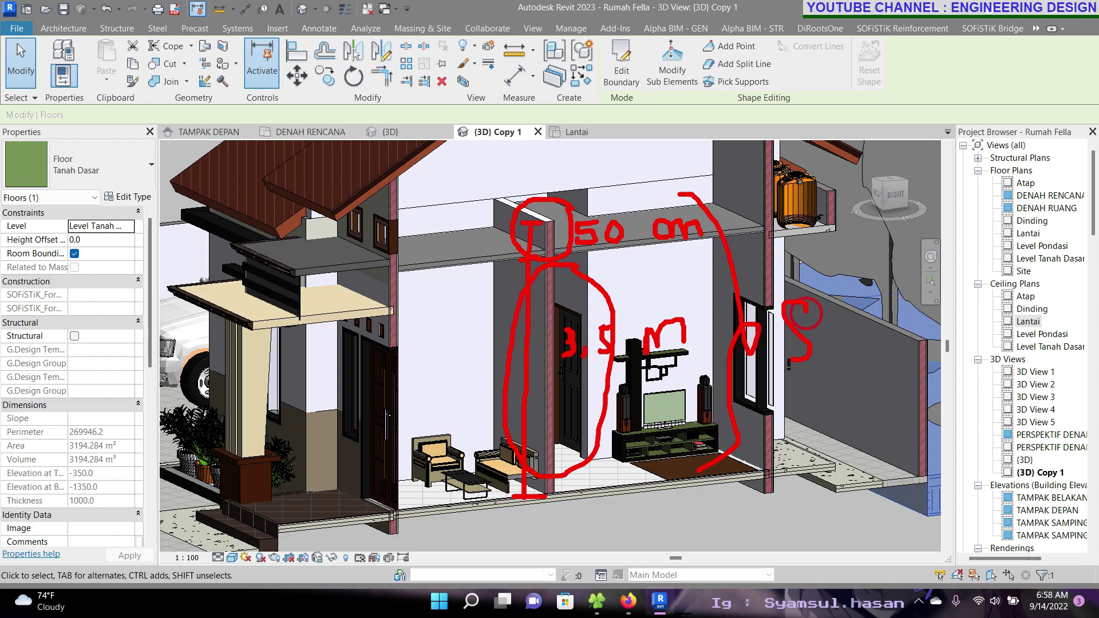
mouse_move(833, 304)
left_mouse_down()
mouse_move(836, 351)
mouse_move(846, 317)
mouse_move(886, 346)
left_mouse_up()
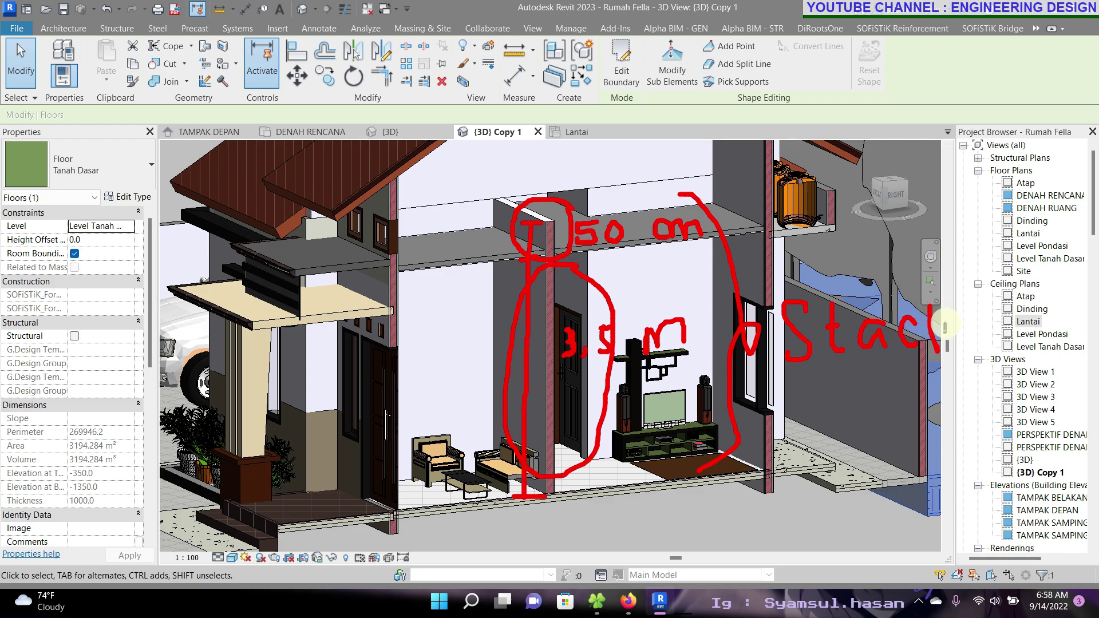
mouse_move(945, 327)
left_mouse_down()
mouse_move(951, 346)
mouse_move(1006, 295)
left_mouse_up()
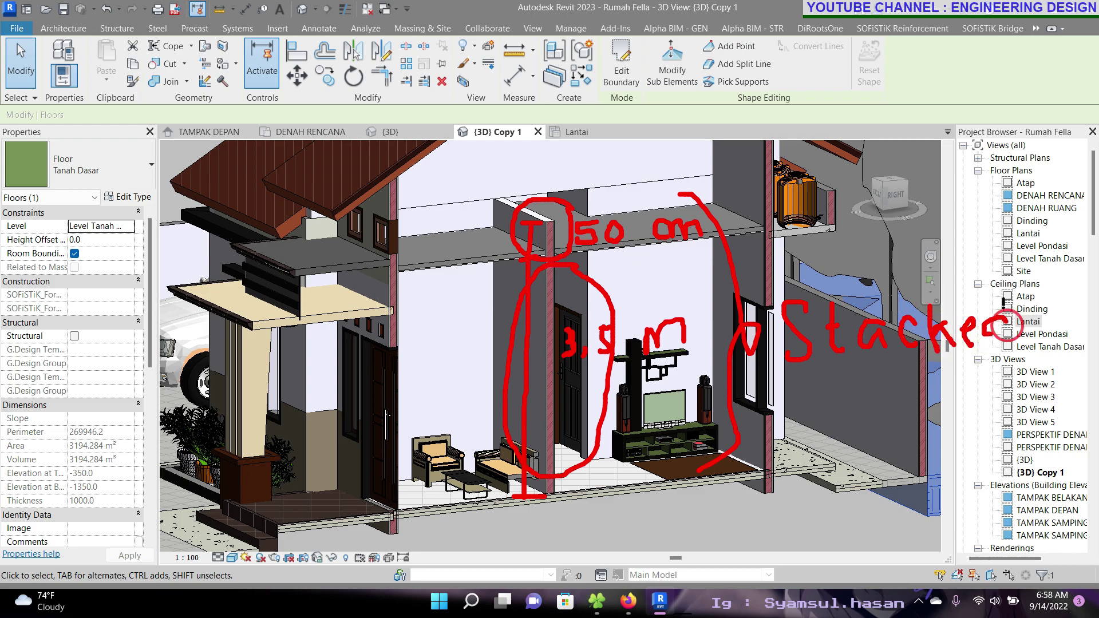
mouse_move(788, 433)
left_mouse_down()
mouse_move(841, 421)
mouse_move(891, 441)
left_mouse_up()
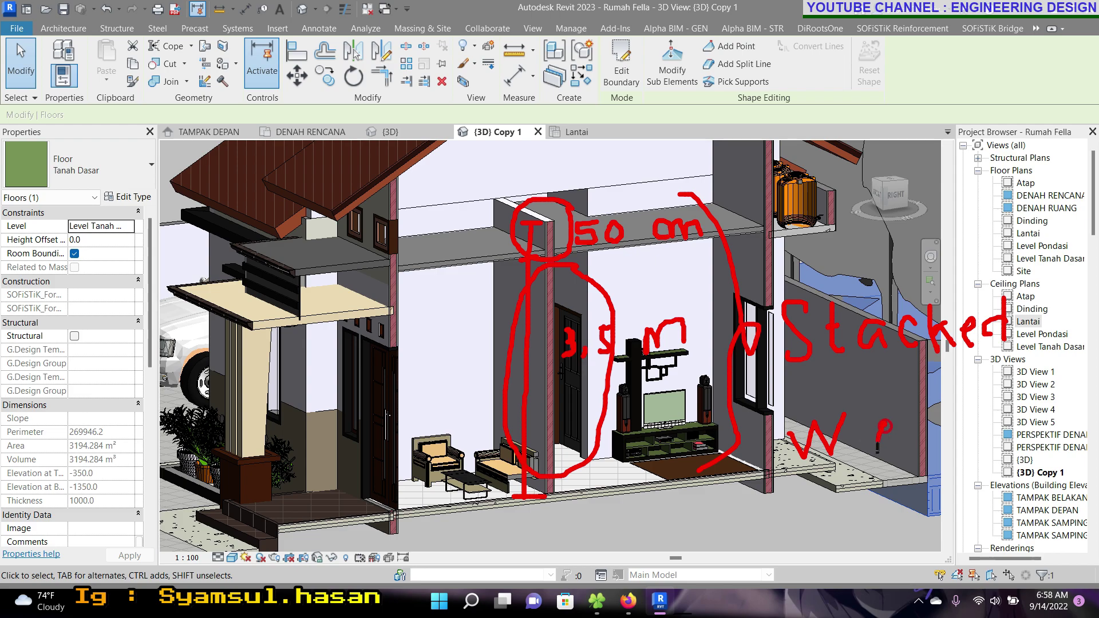
mouse_move(916, 408)
left_mouse_down()
mouse_move(921, 428)
mouse_move(945, 439)
left_mouse_up()
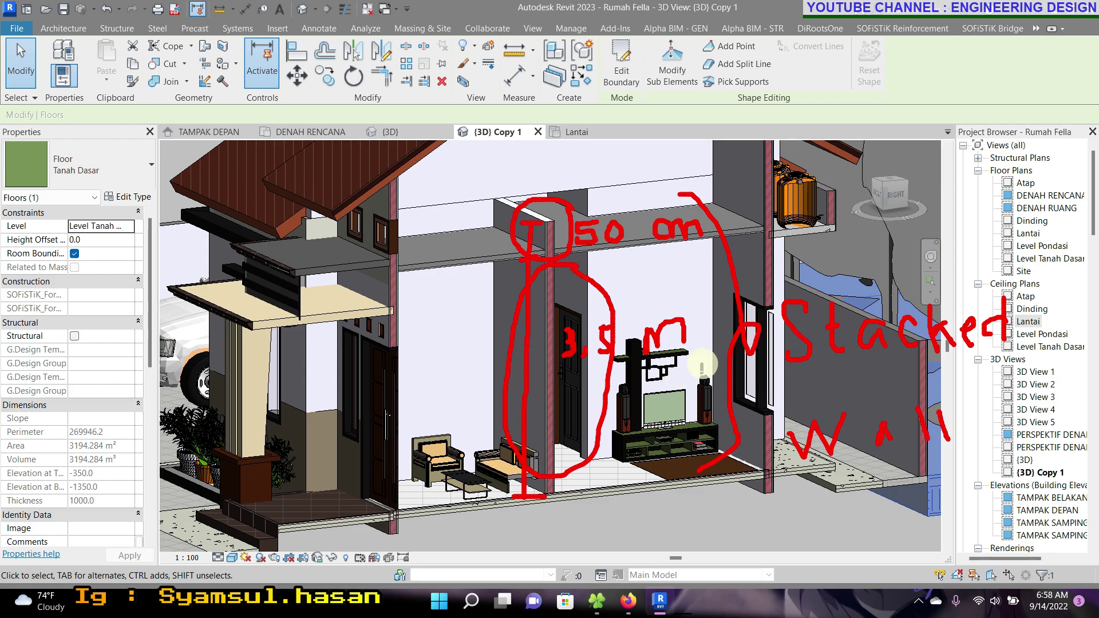
key("Escape")
key("Escape")
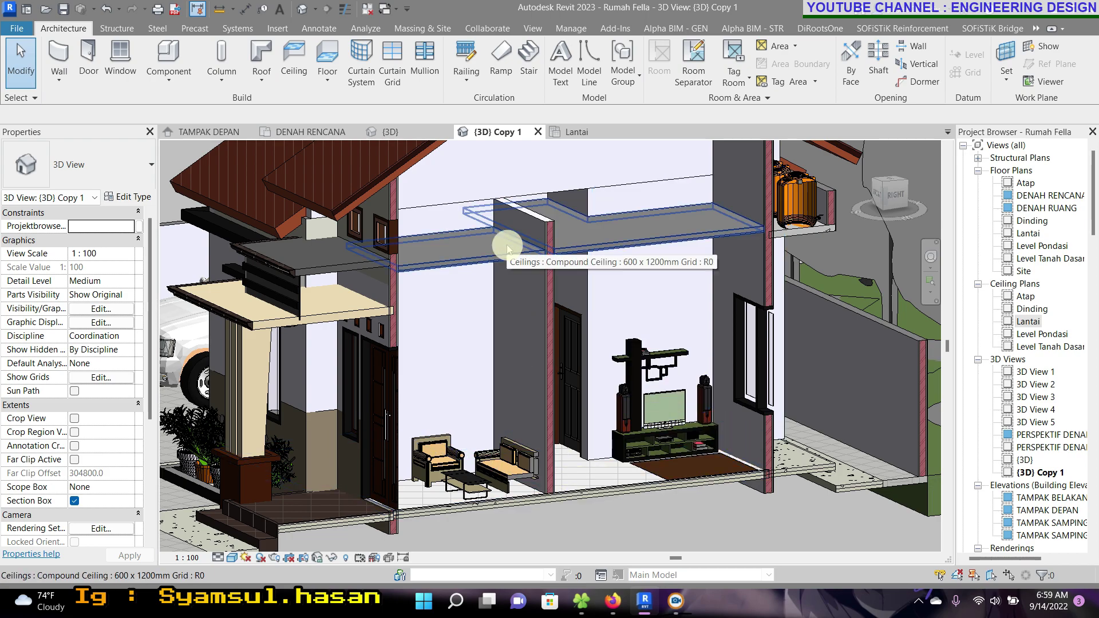
Open the DENAH RENCANA plan, frame its front edge, and start an architectural wall
left_click(304, 133)
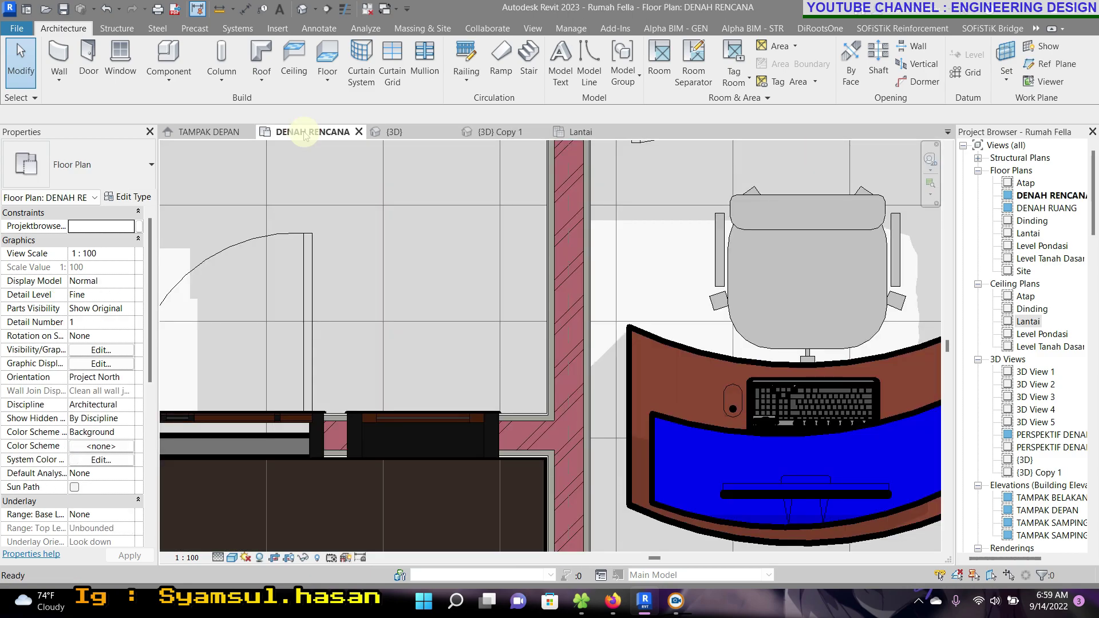
scroll(535, 274, "down", 5)
scroll(540, 338, "down", 3)
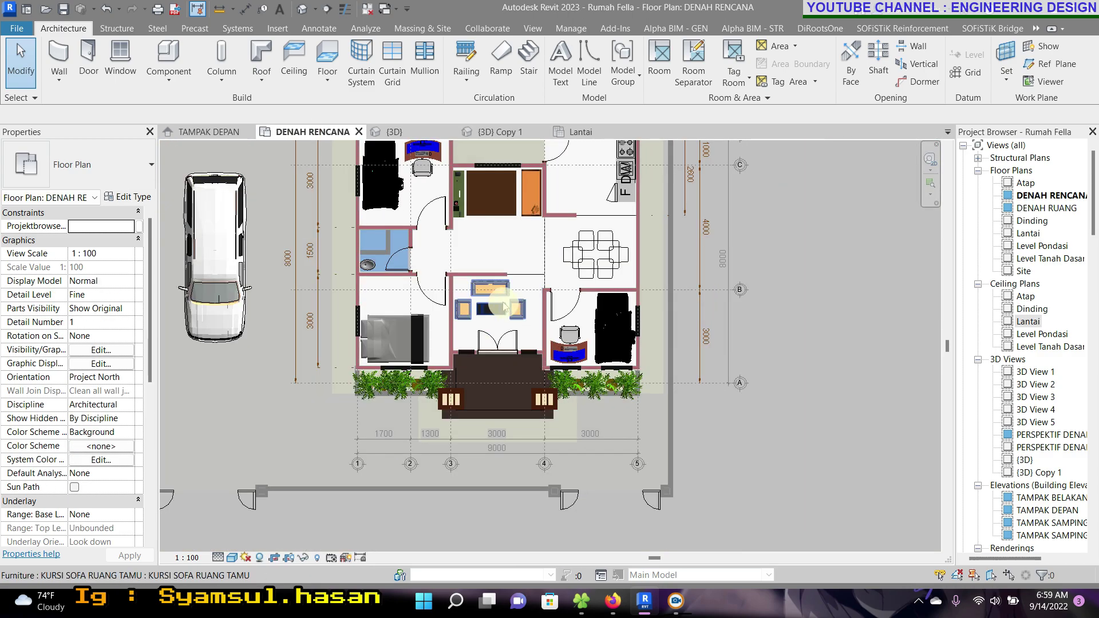
scroll(544, 346, "down", 2)
middle_click_drag(491, 456, 491, 332)
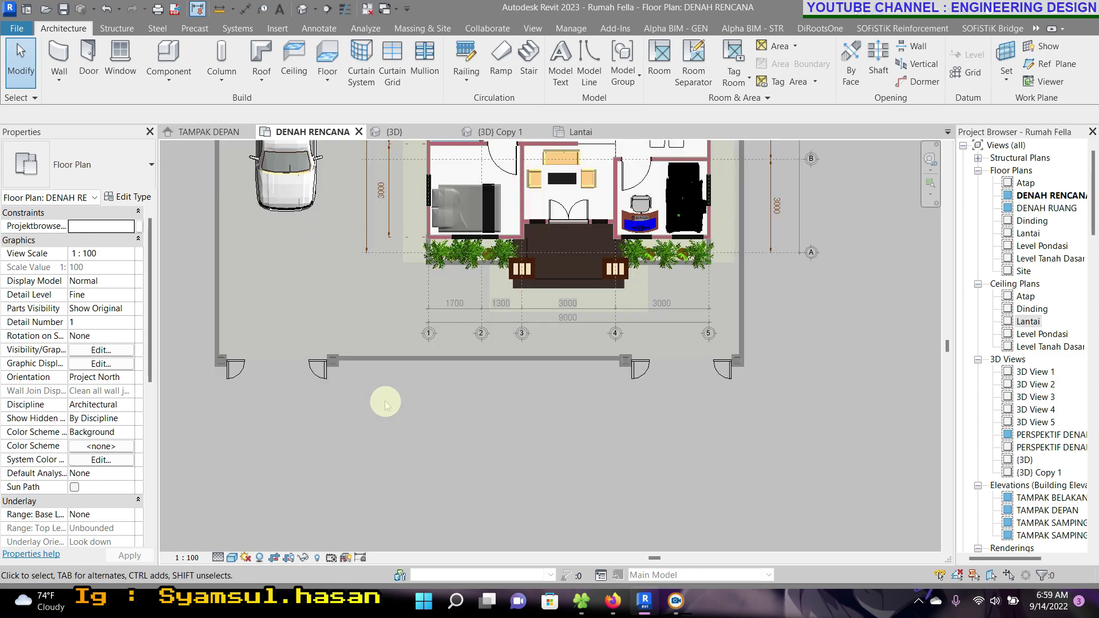
scroll(395, 447, "up", 2)
scroll(420, 395, "up", 1)
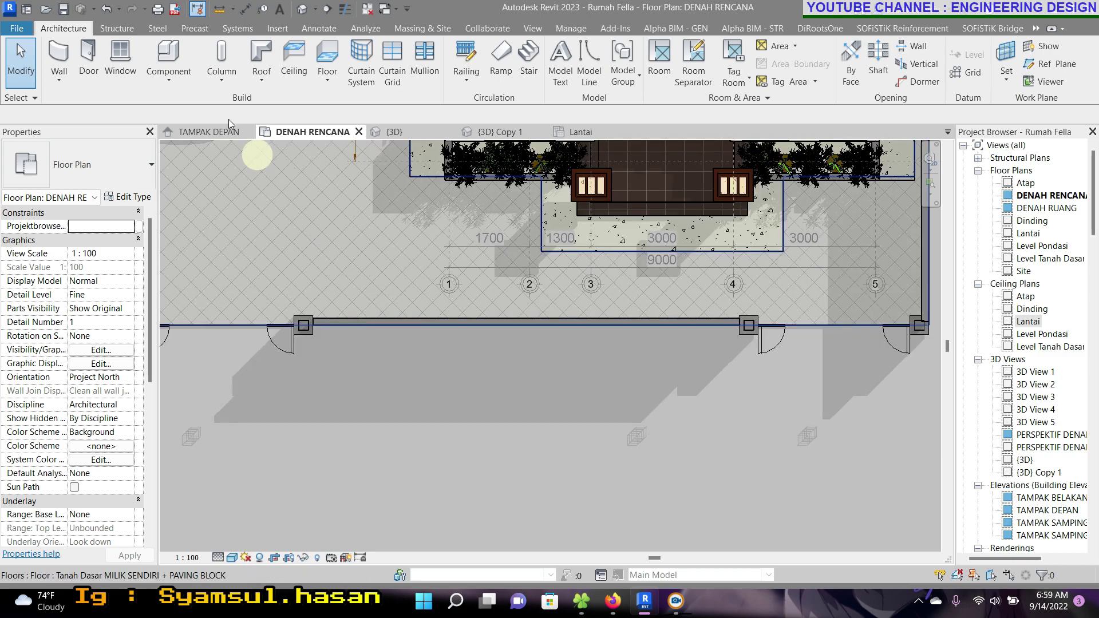
left_click(63, 81)
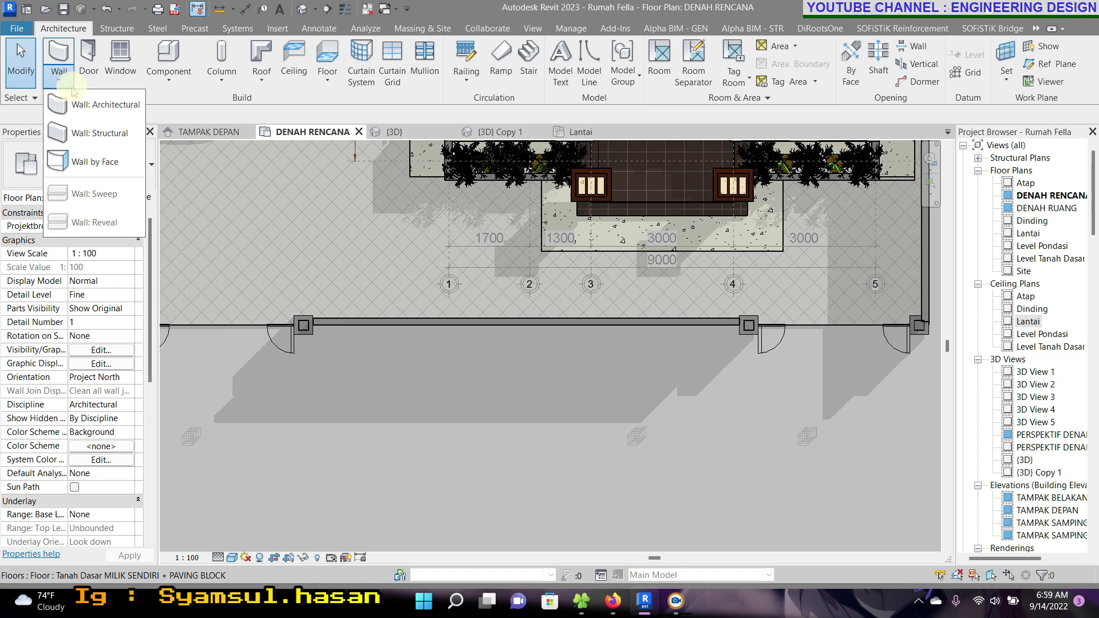
left_click(106, 105)
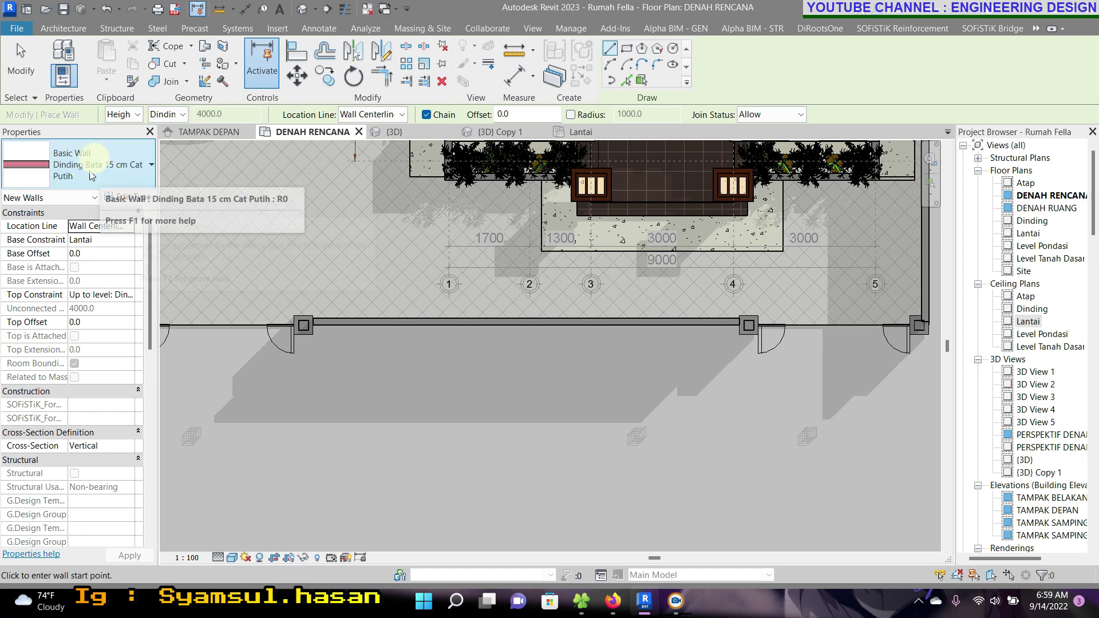
Duplicate the wall type and name the copy 'Dinding Part 1 Bata,Plester & Cat'
left_click(121, 198)
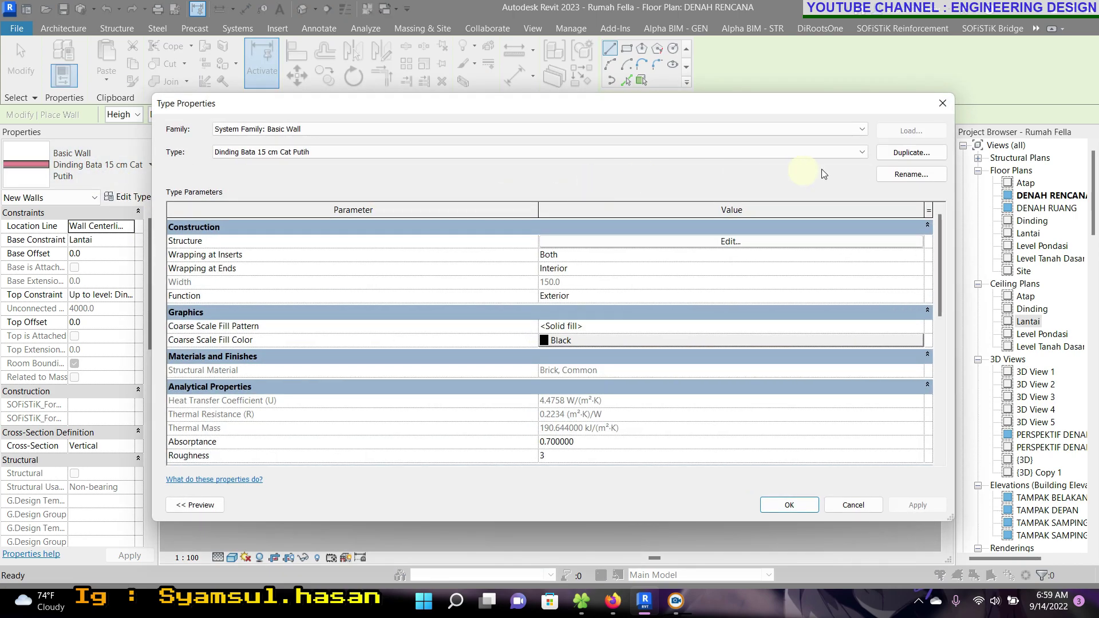
left_click(908, 153)
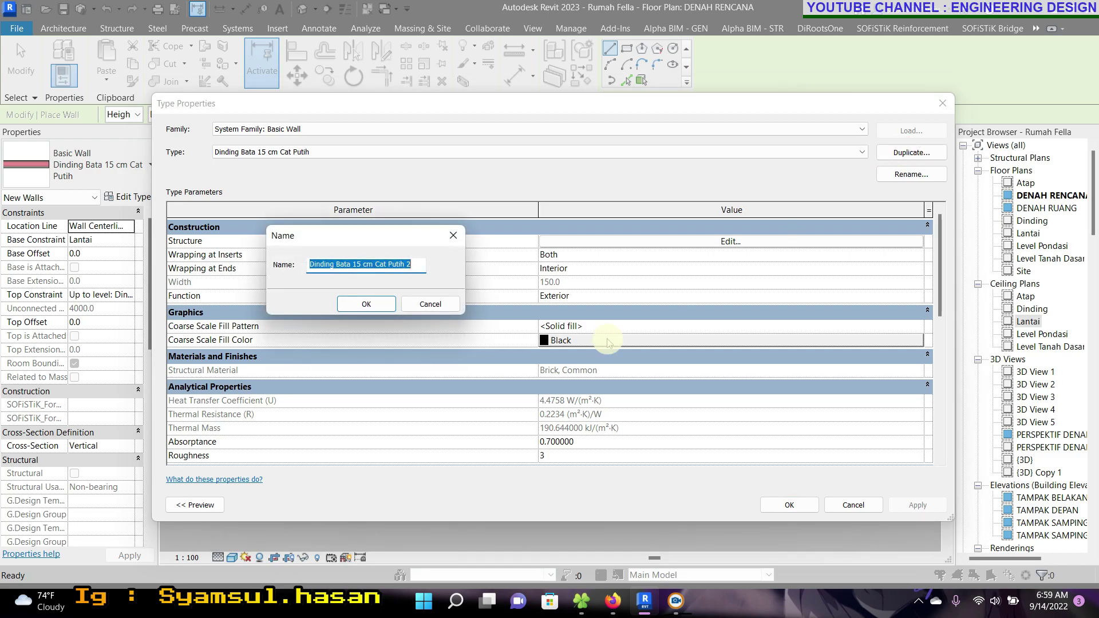
type("Di")
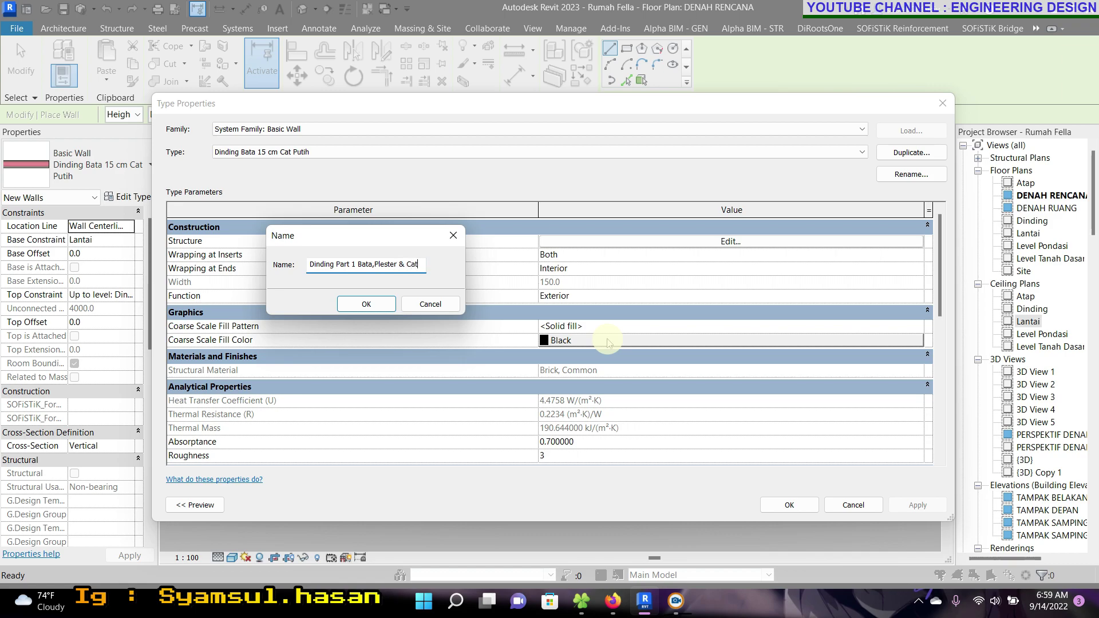
left_click(369, 305)
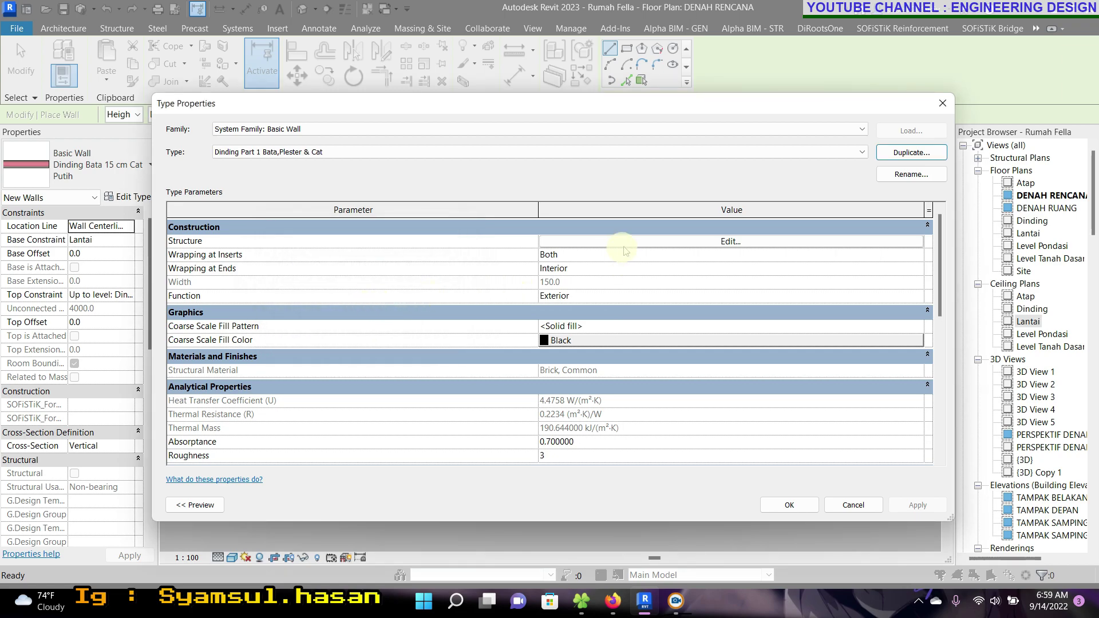
Review its 150 mm Cat Putih paint, plaster and brick layers, keeping them unchanged
left_click(726, 241)
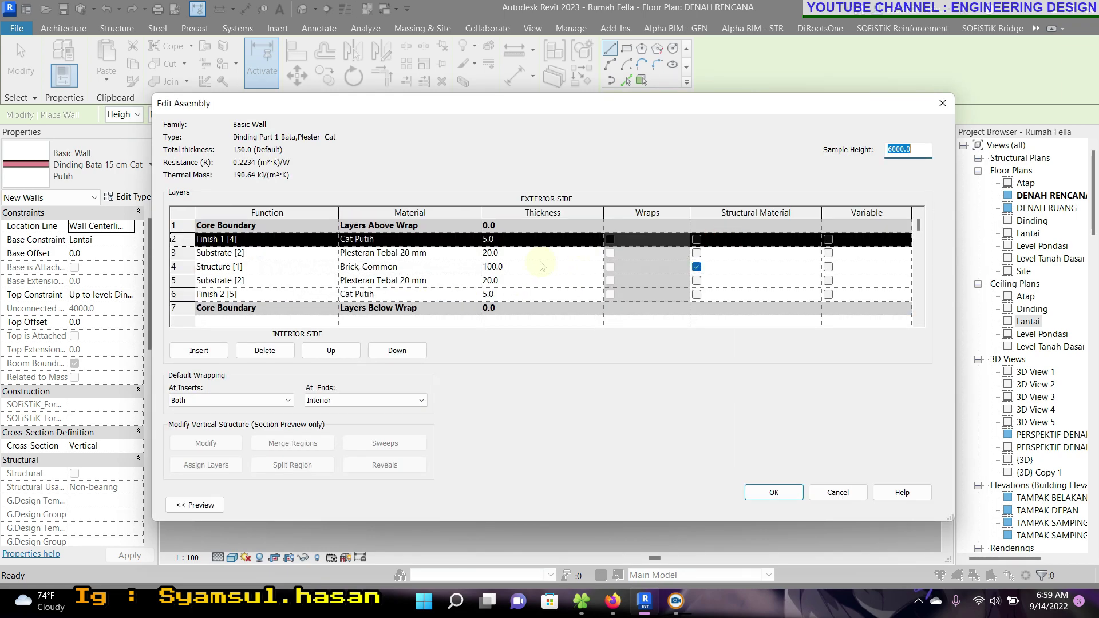
left_click(198, 504)
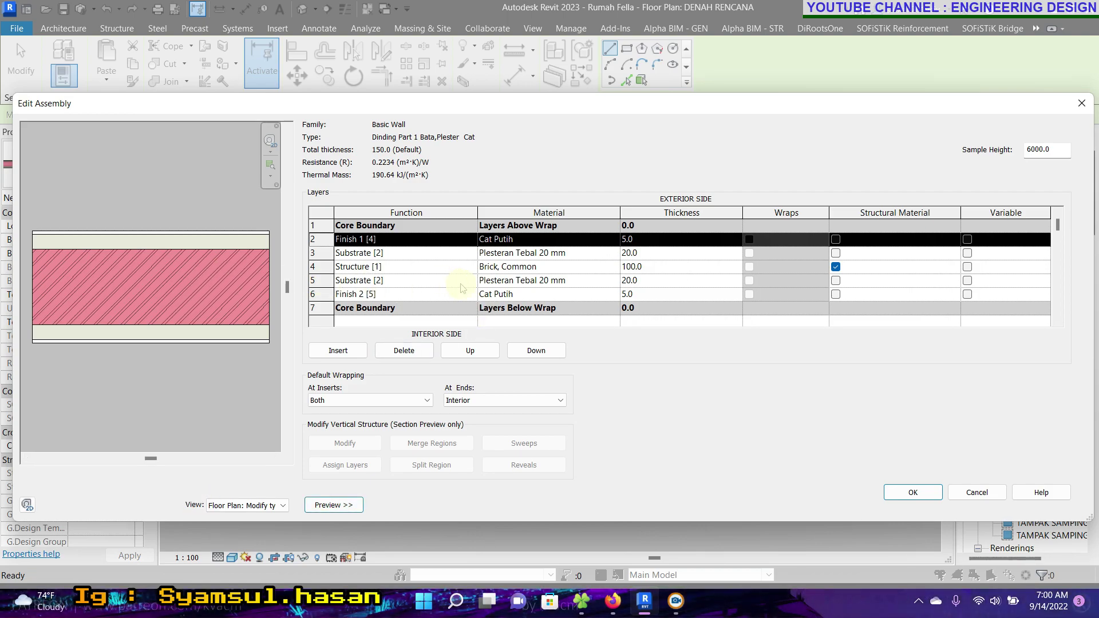
left_click(515, 251)
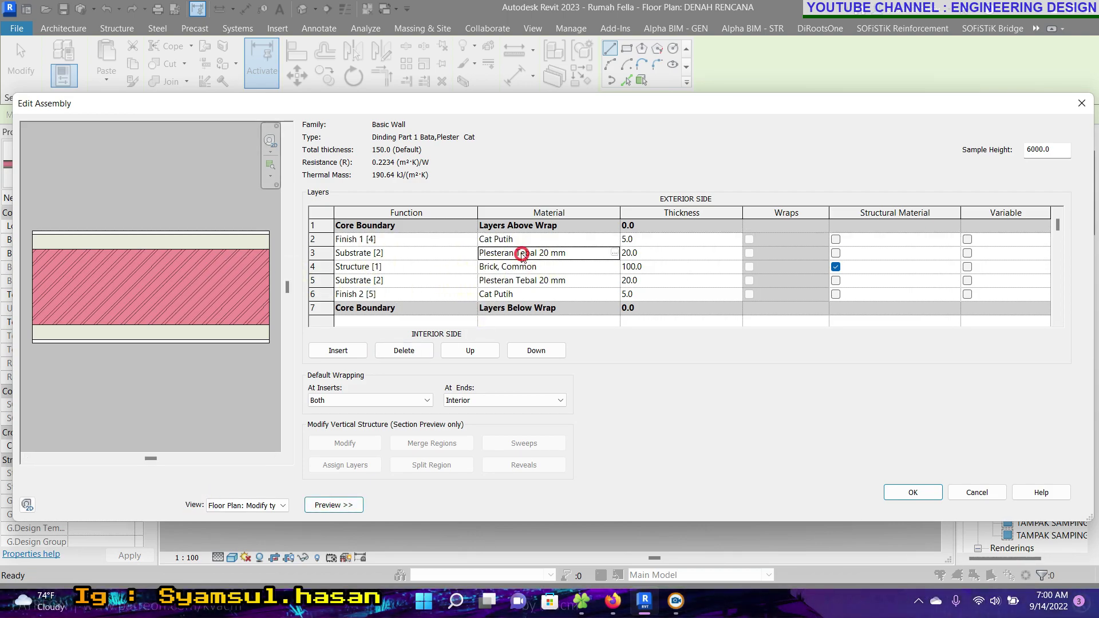
left_click(507, 239)
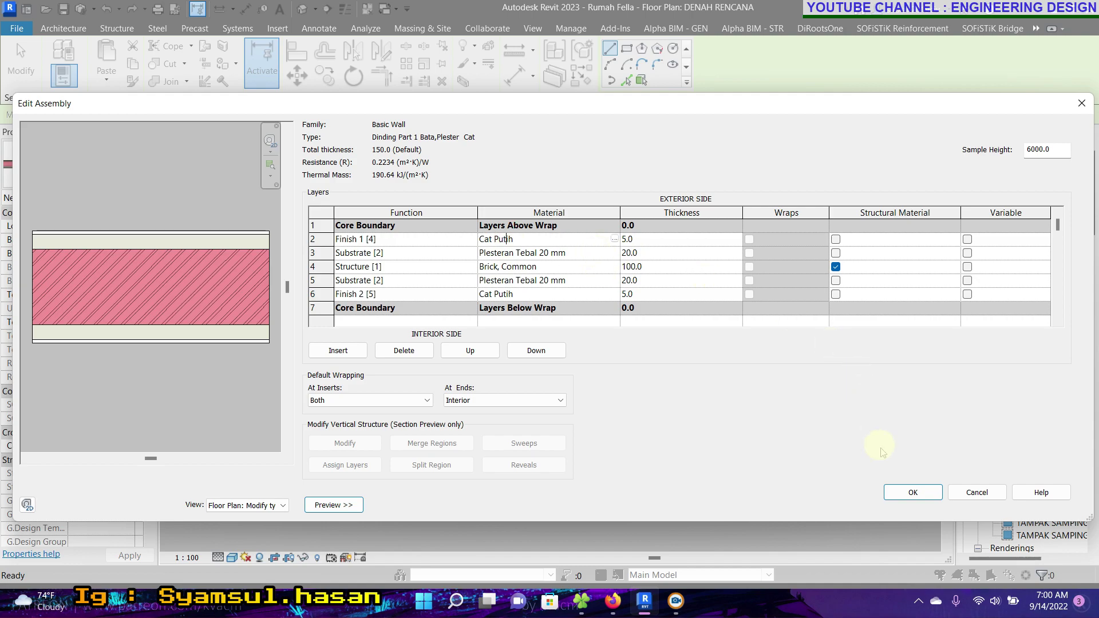
left_click(912, 493)
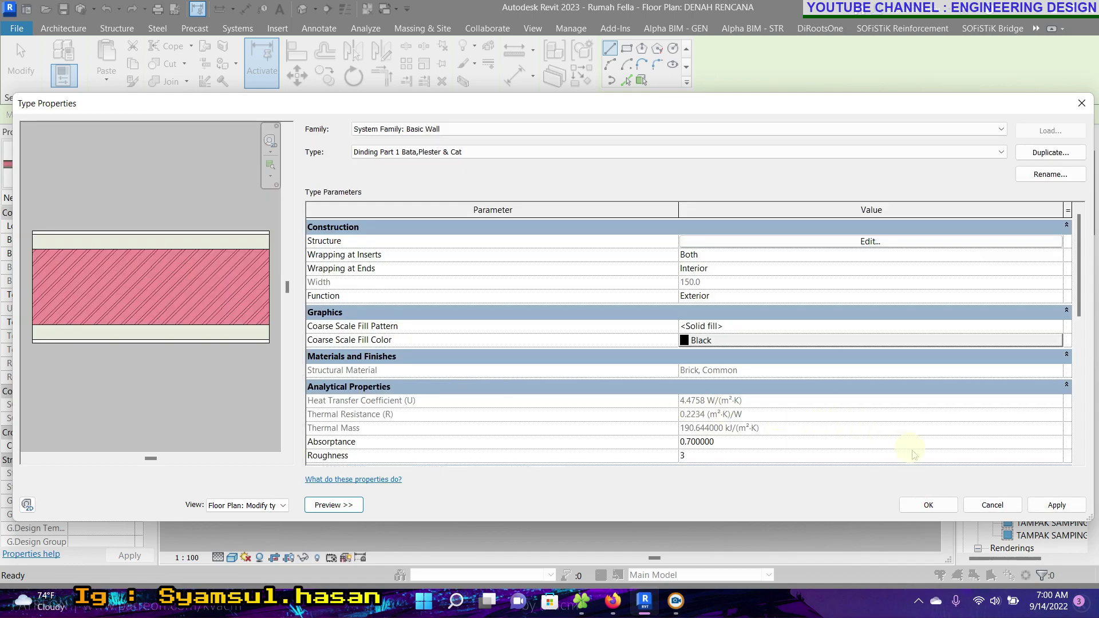
Draw a 5100 mm horizontal Part 1 wall in front of the house, topped at level Dinding
left_click(934, 504)
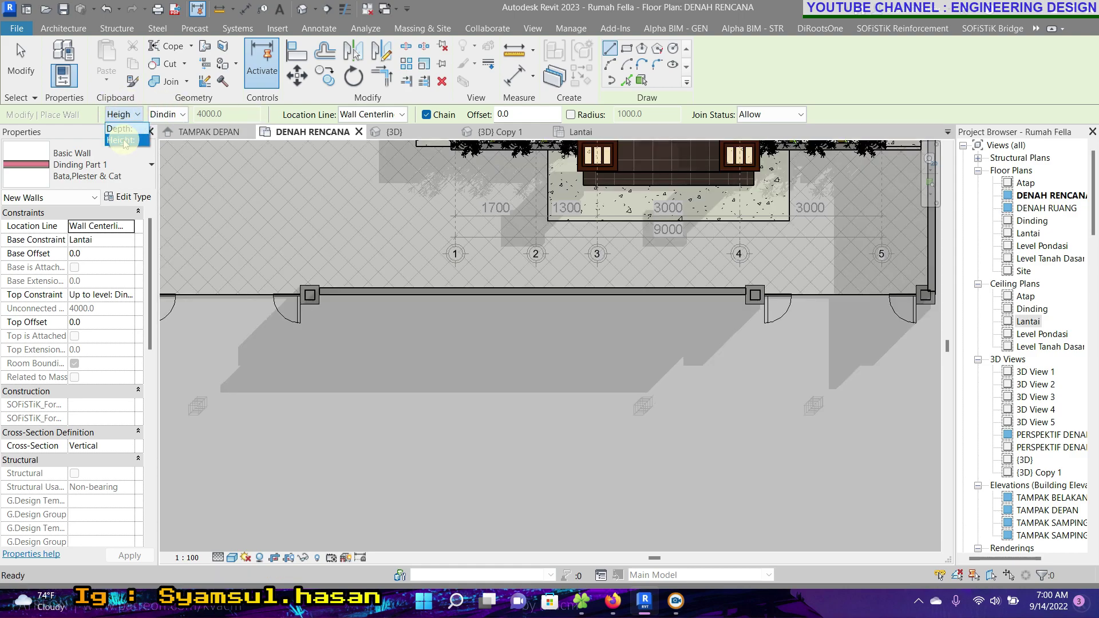
left_click(167, 114)
left_click(170, 115)
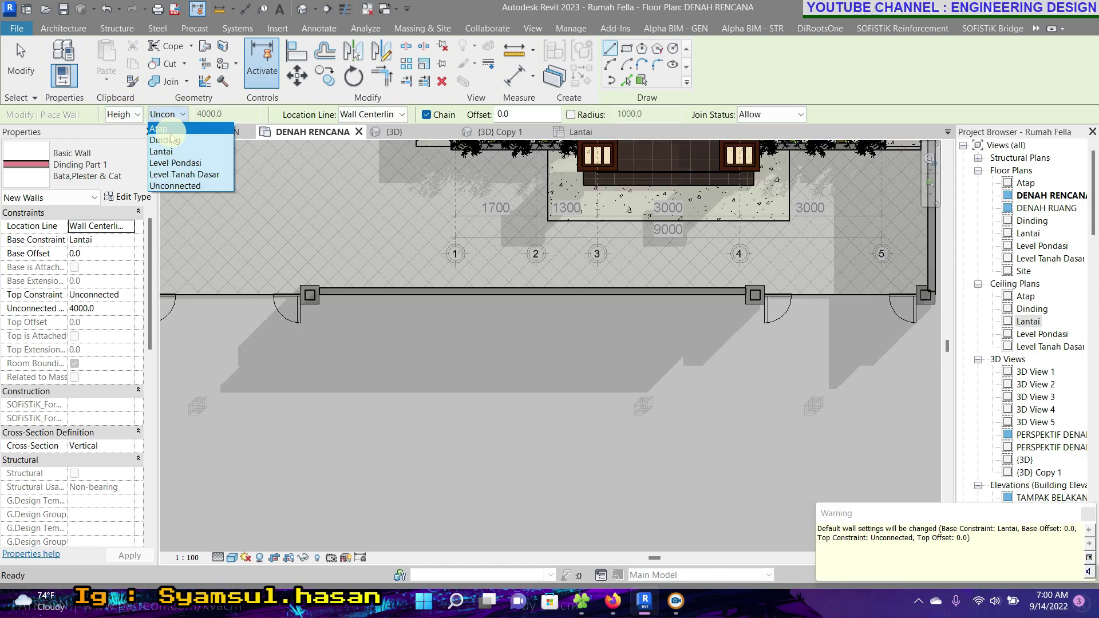
left_click(170, 142)
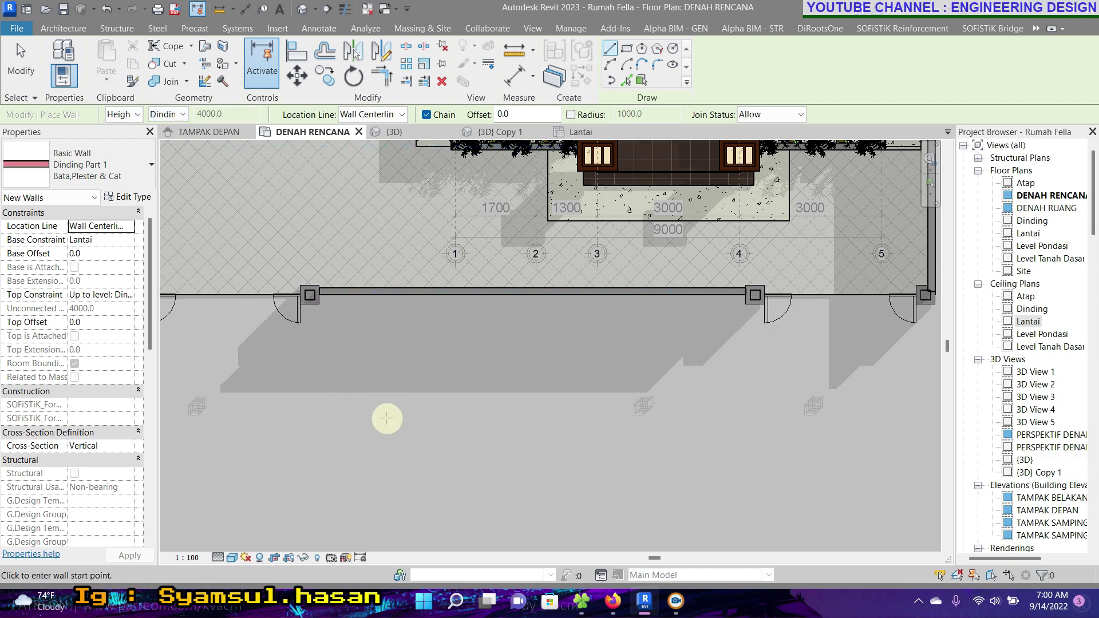
left_click(373, 380)
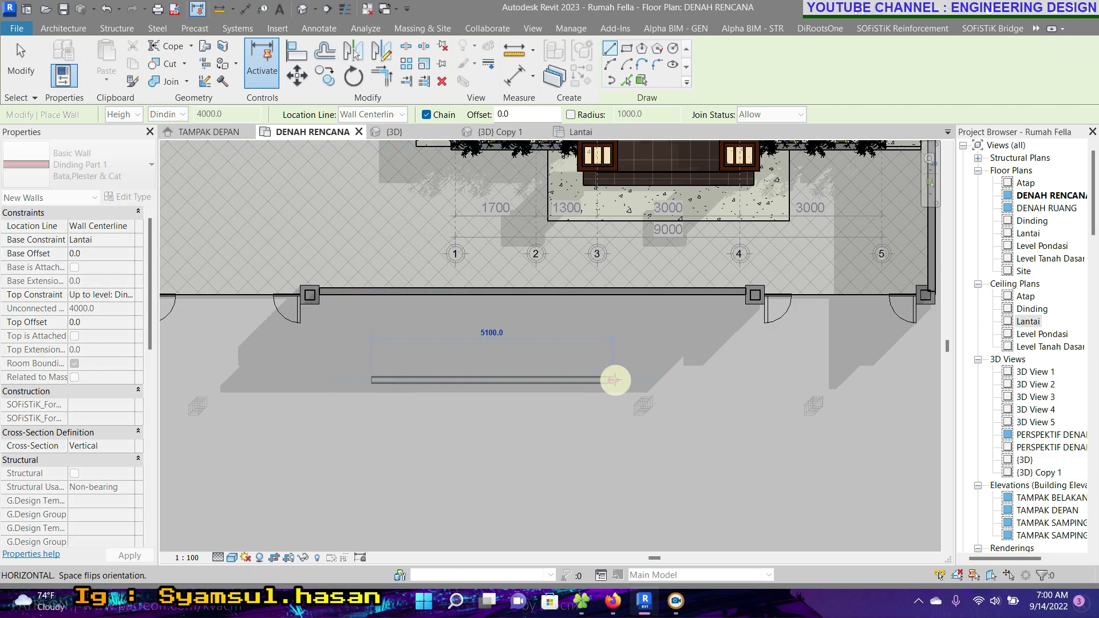
left_click(614, 380)
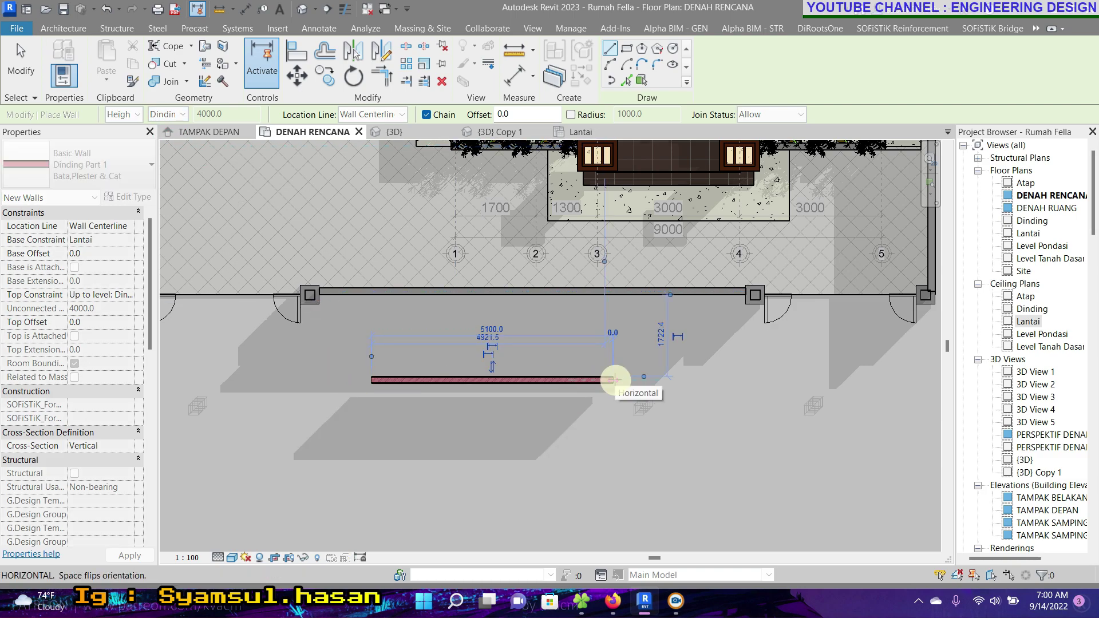
key("Escape")
key("Escape")
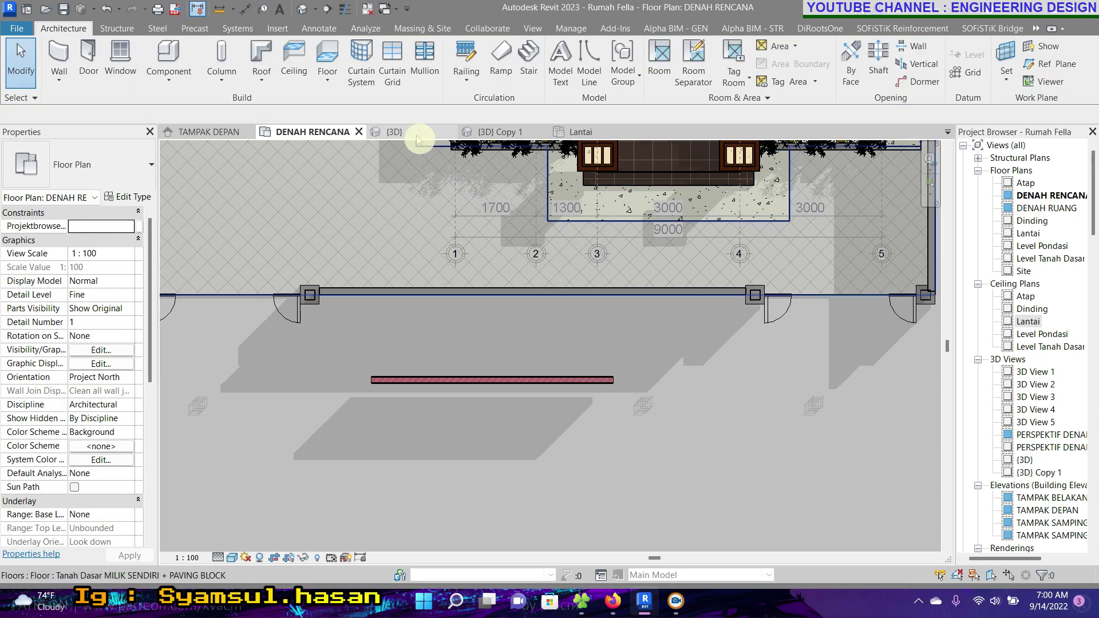
In the 3D view, orbit to the new wall and select it to inspect it
left_click(416, 138)
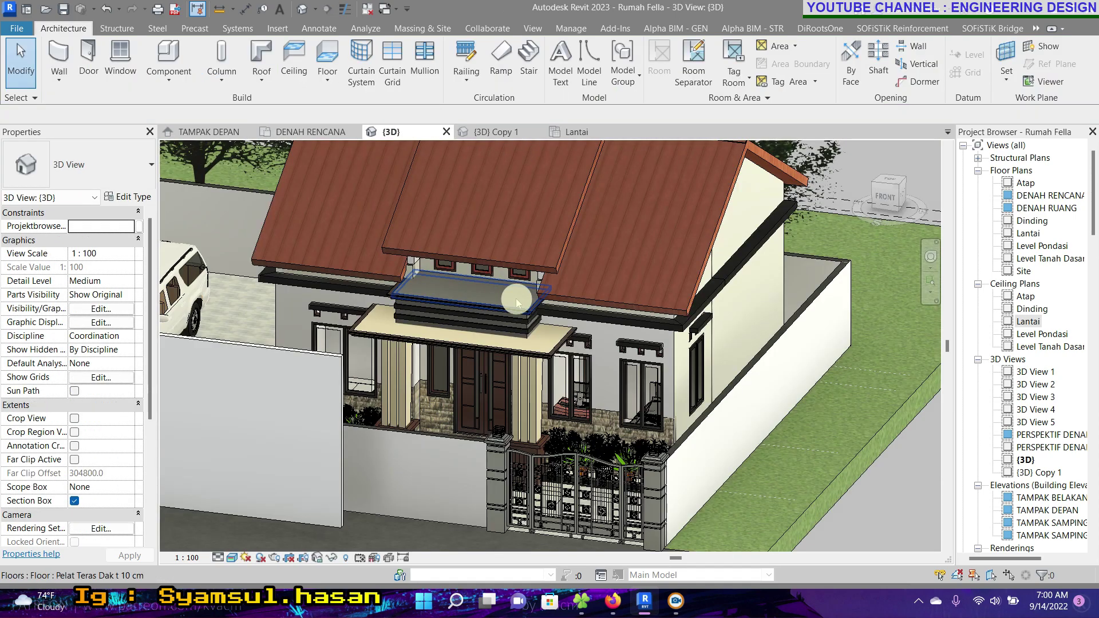
scroll(517, 298, "down", 3)
mouse_move(516, 298)
middle_mouse_down("shift")
mouse_move(532, 415)
mouse_move(564, 410)
middle_mouse_up("shift")
scroll(529, 331, "up", 2)
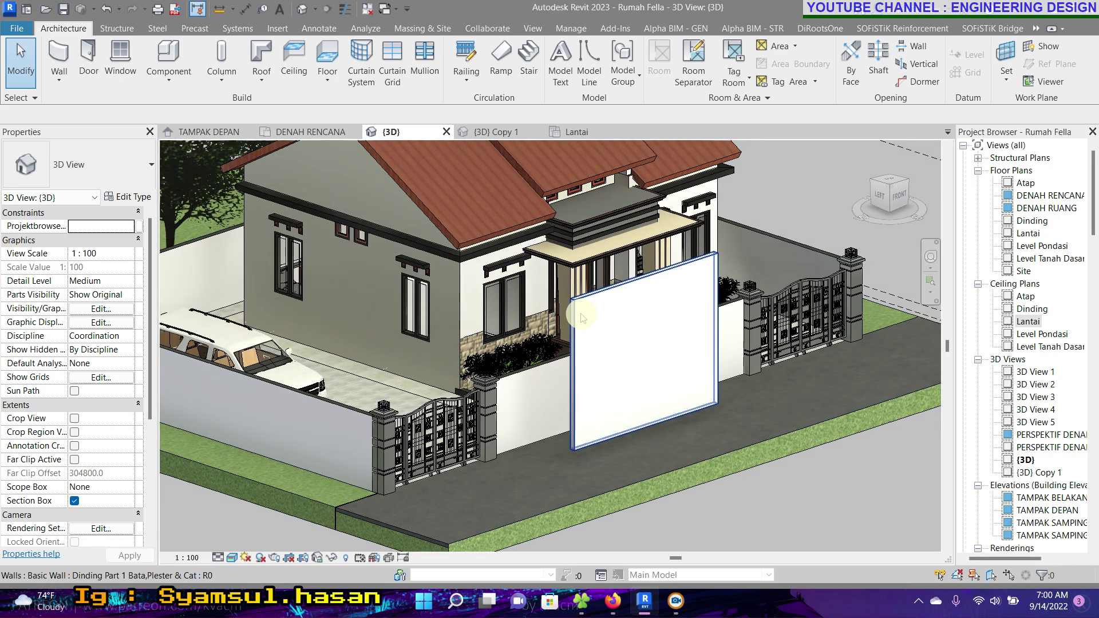
left_click(582, 335)
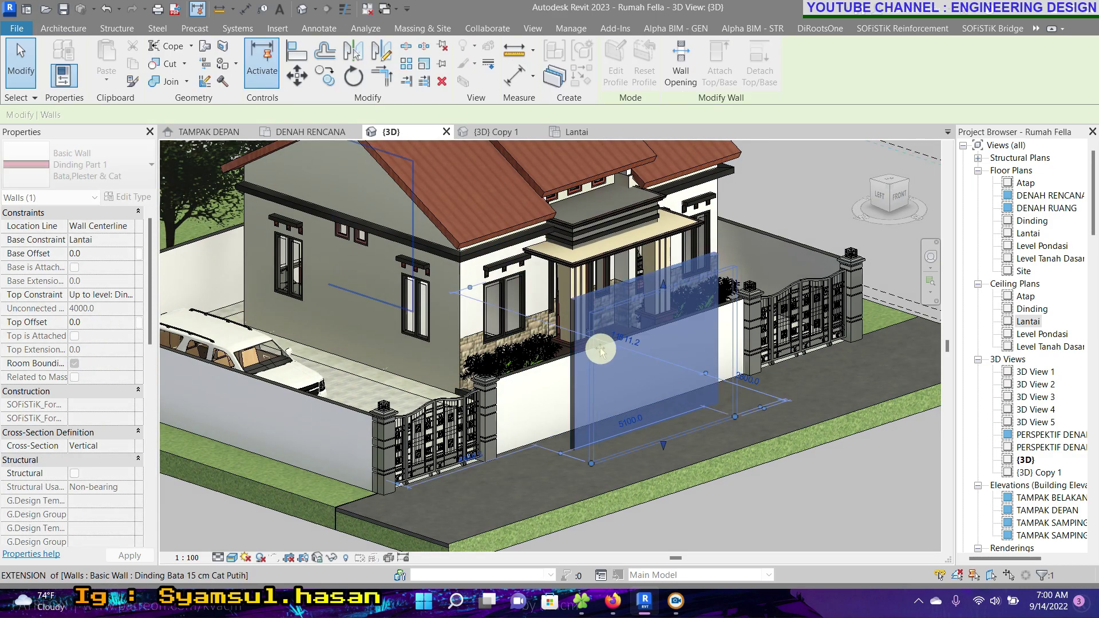
key("Escape")
scroll(595, 326, "up", 5)
scroll(593, 314, "down", 3)
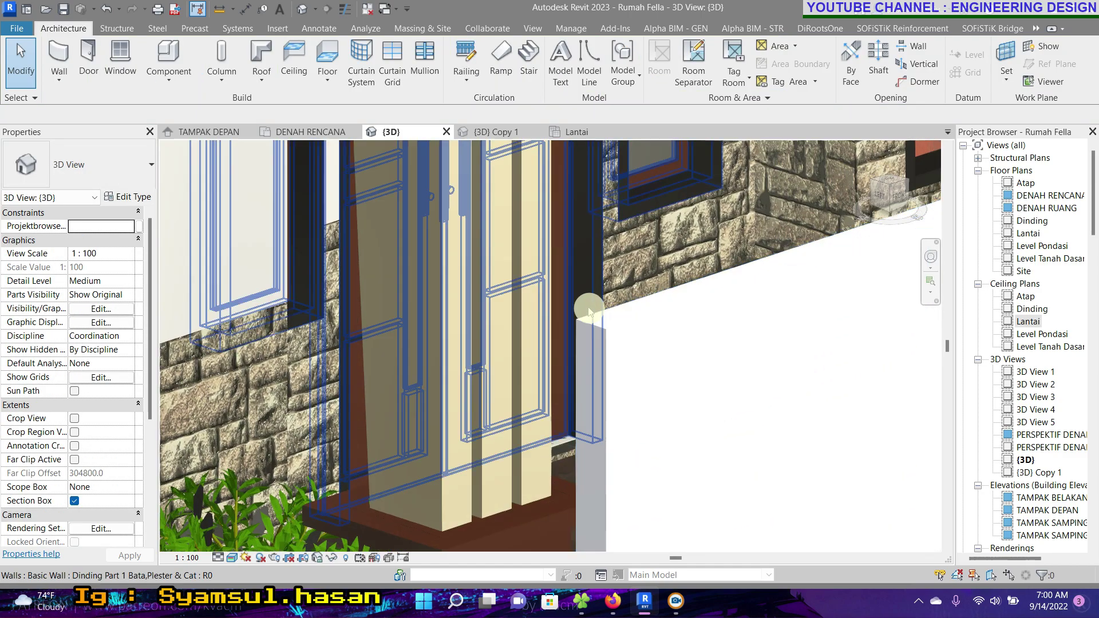
scroll(629, 326, "down", 3)
scroll(697, 341, "down", 3)
View the wall from the front-right, then bring up the Lantai reflected ceiling plan
middle_click_drag(728, 357, 498, 408, "shift")
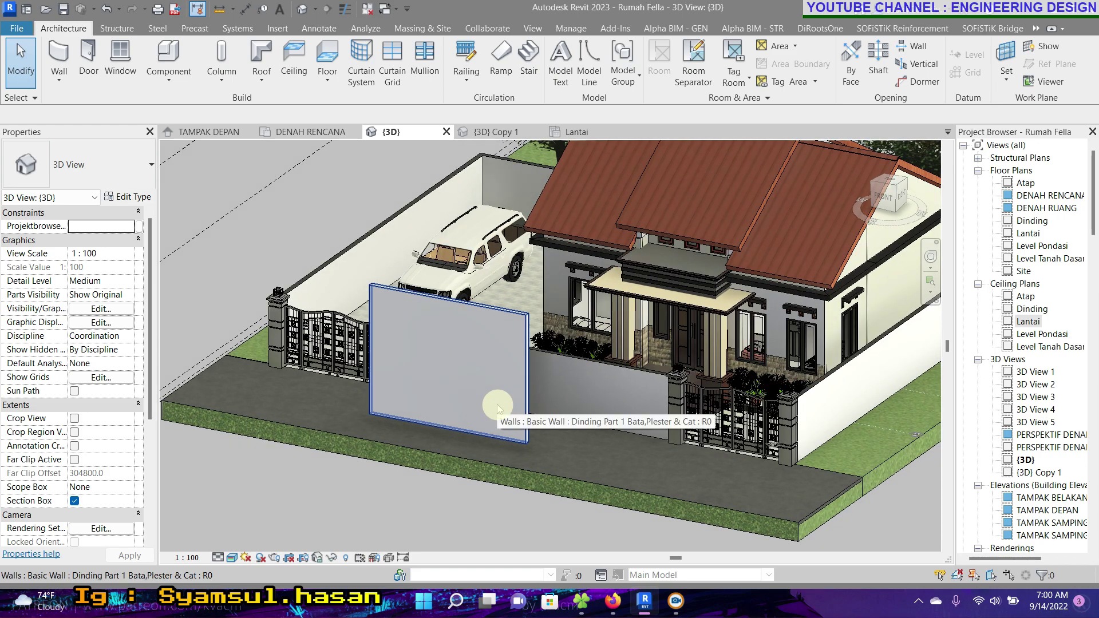
scroll(522, 409, "up", 2)
scroll(524, 410, "up", 2)
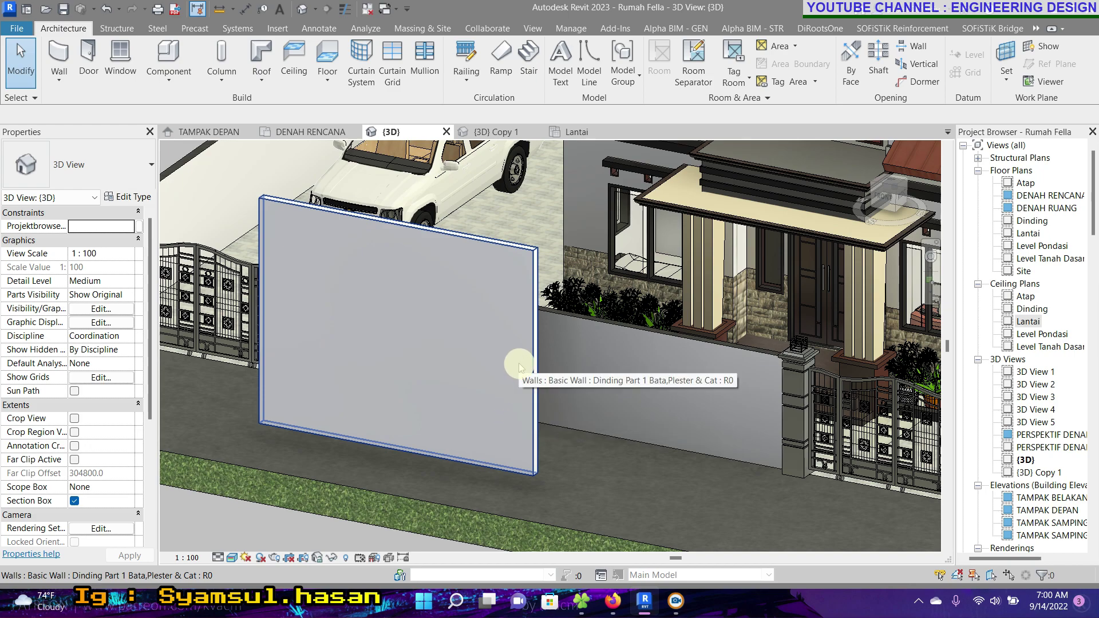
left_click(580, 132)
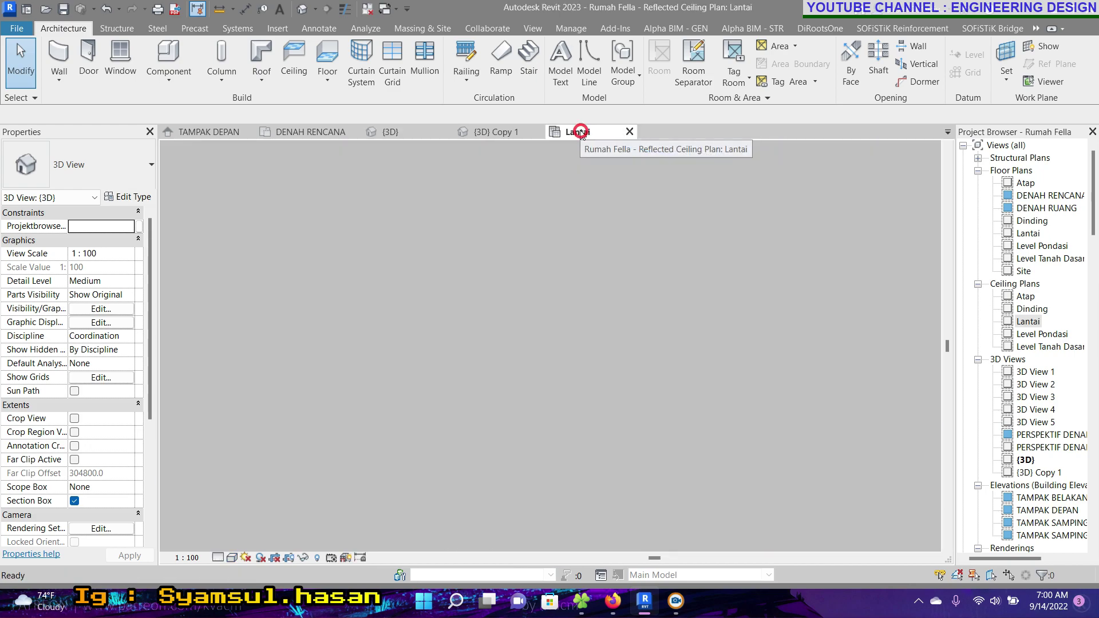
Return to DENAH RENCANA, close the Lantai view, and start an architectural wall
left_click(298, 132)
left_click(630, 132)
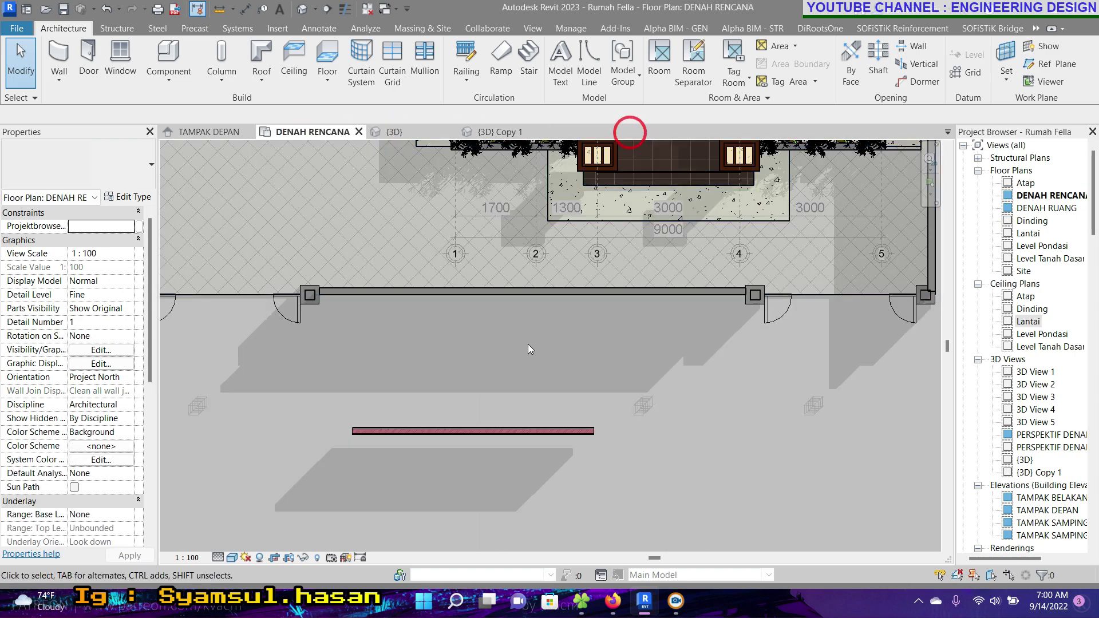
scroll(528, 321, "up", 2)
scroll(493, 315, "up", 1)
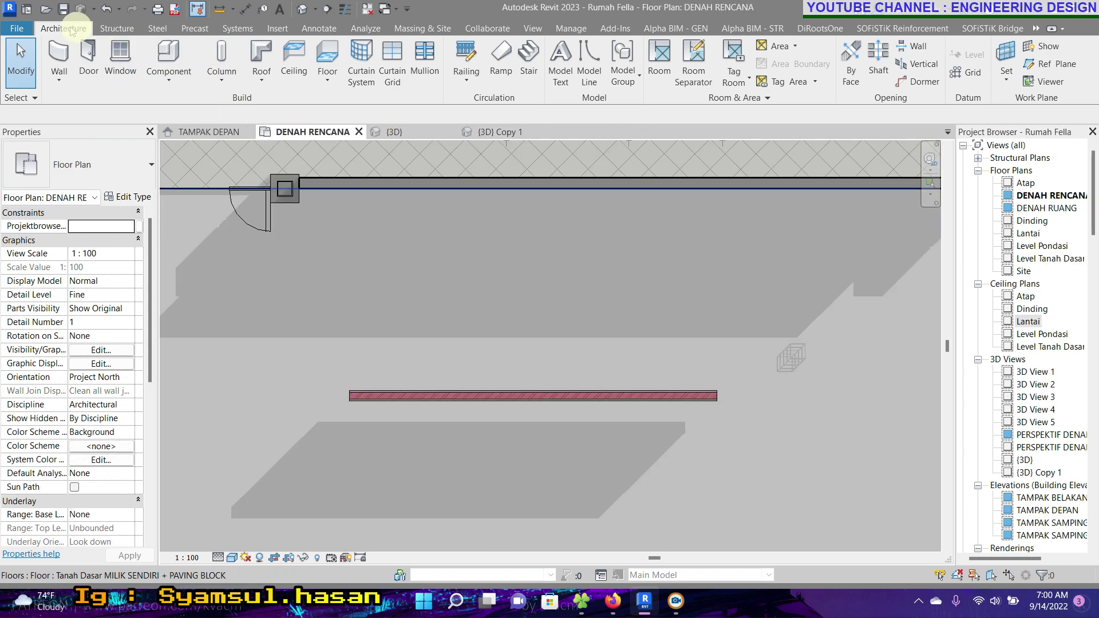
left_click(59, 79)
left_click(81, 100)
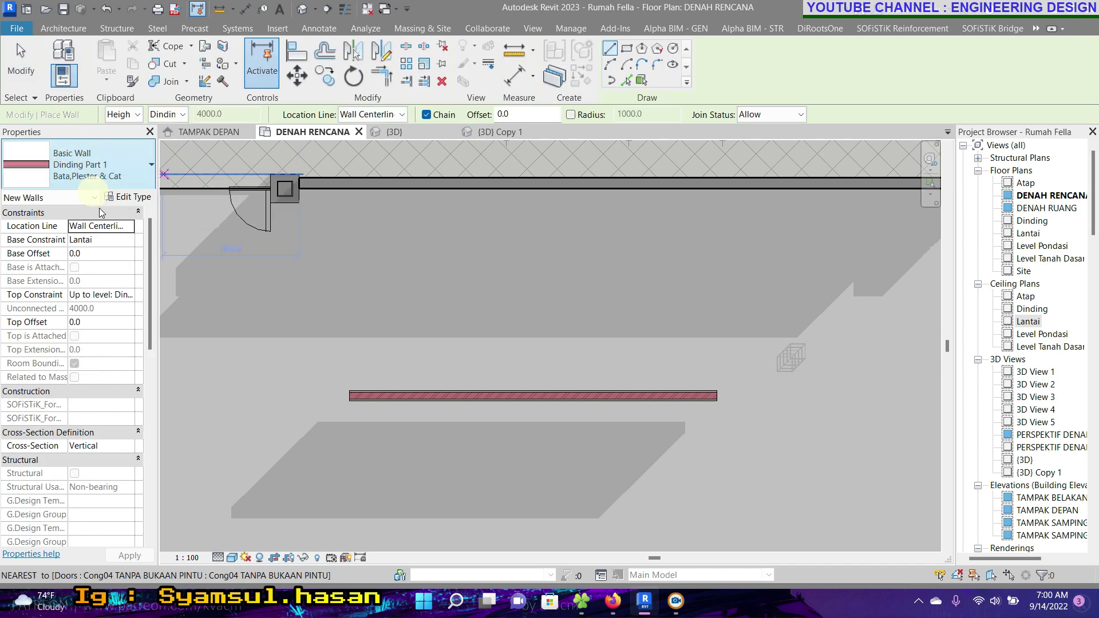
Duplicate the Part 1 wall type as a new type named 'Dinding Part 2 Bata'
left_click(129, 197)
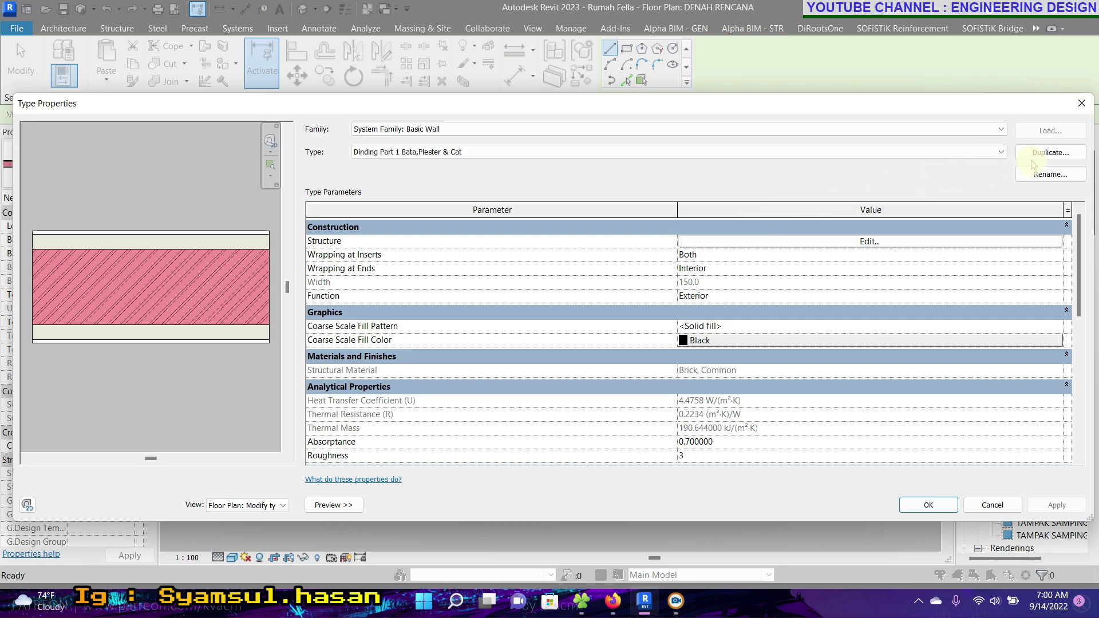
left_click(1031, 159)
key("End")
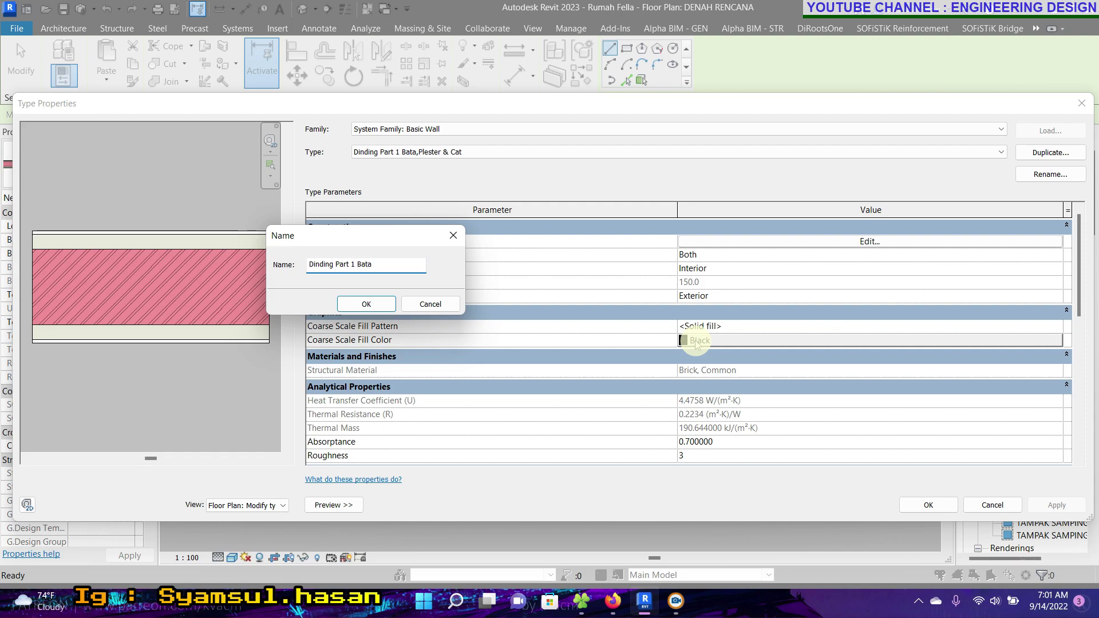
left_click(369, 306)
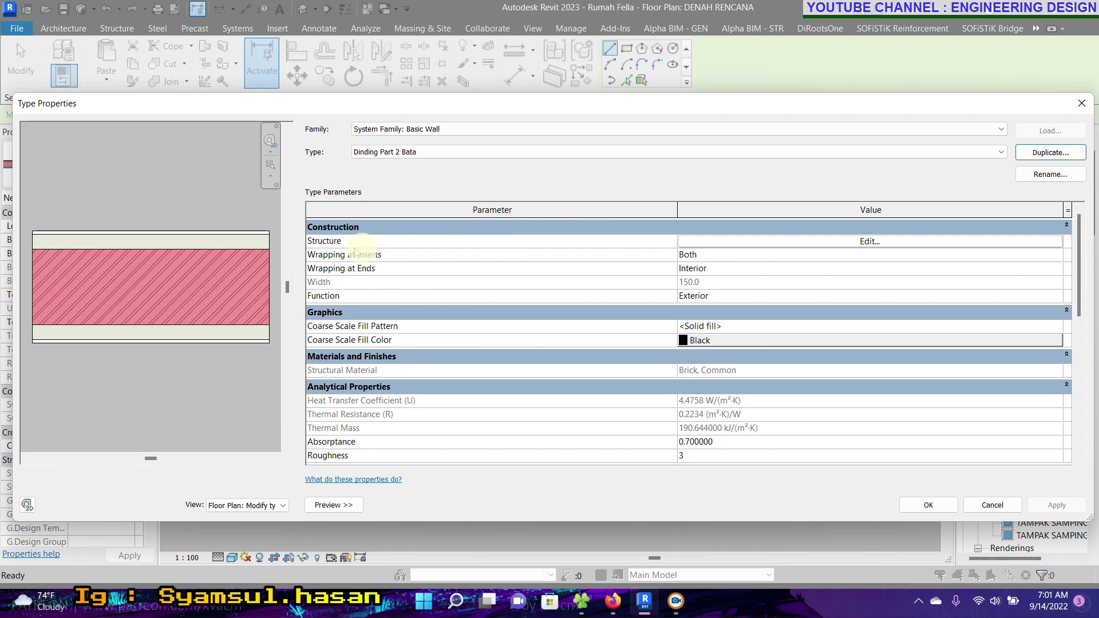
left_click(869, 241)
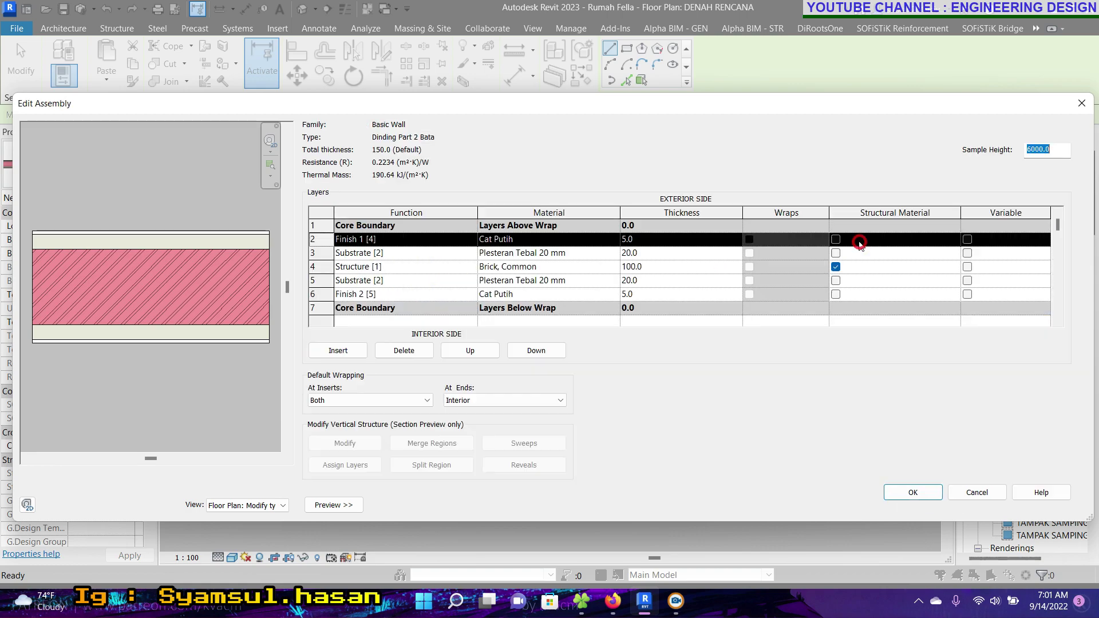
Delete both paint and plaster layers, leaving one 100 mm Brick, Common layer, and confirm
left_click(522, 239)
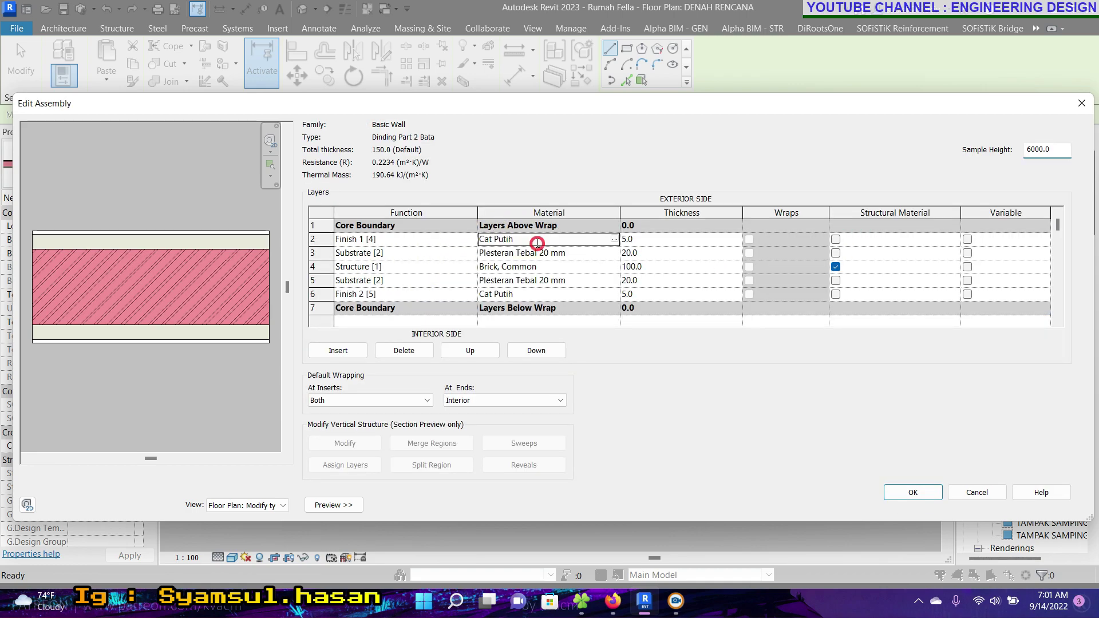
left_click(404, 351)
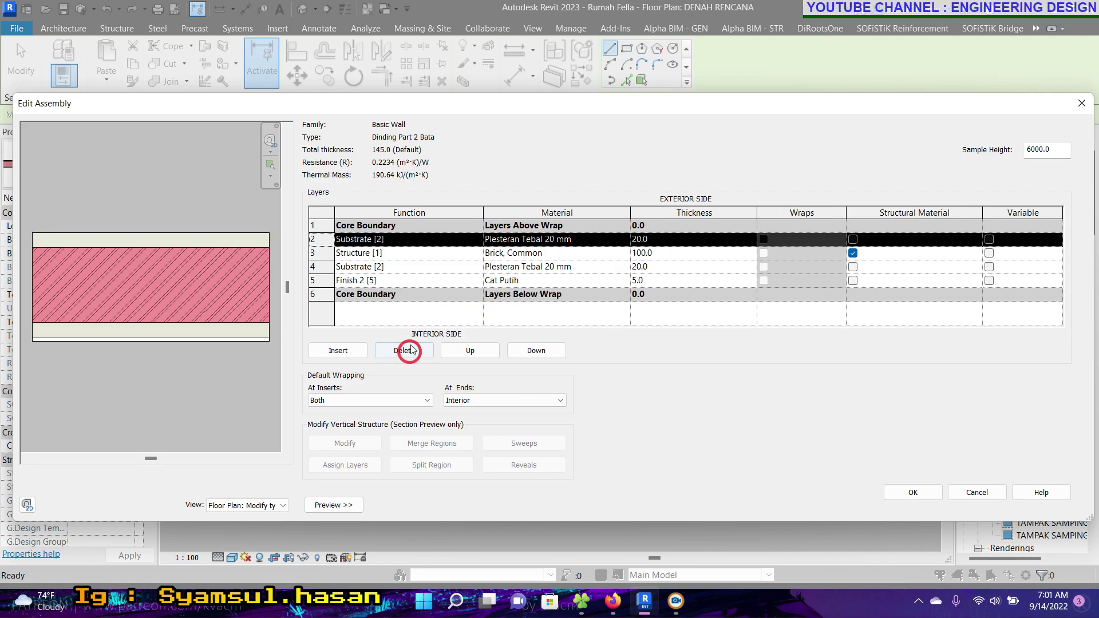
left_click(404, 350)
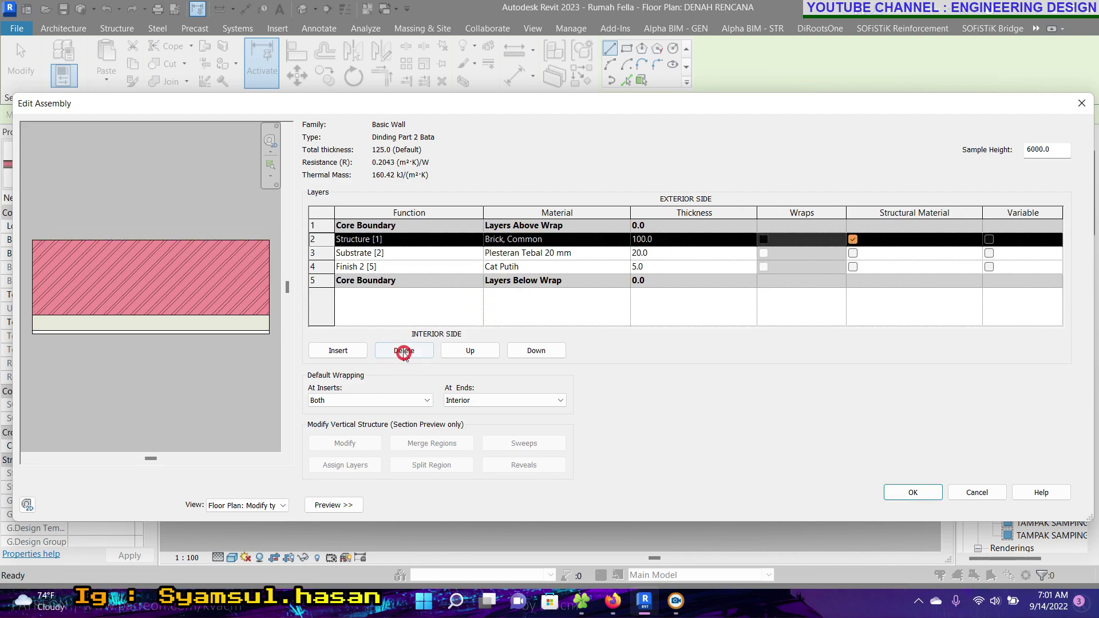
left_click(523, 253)
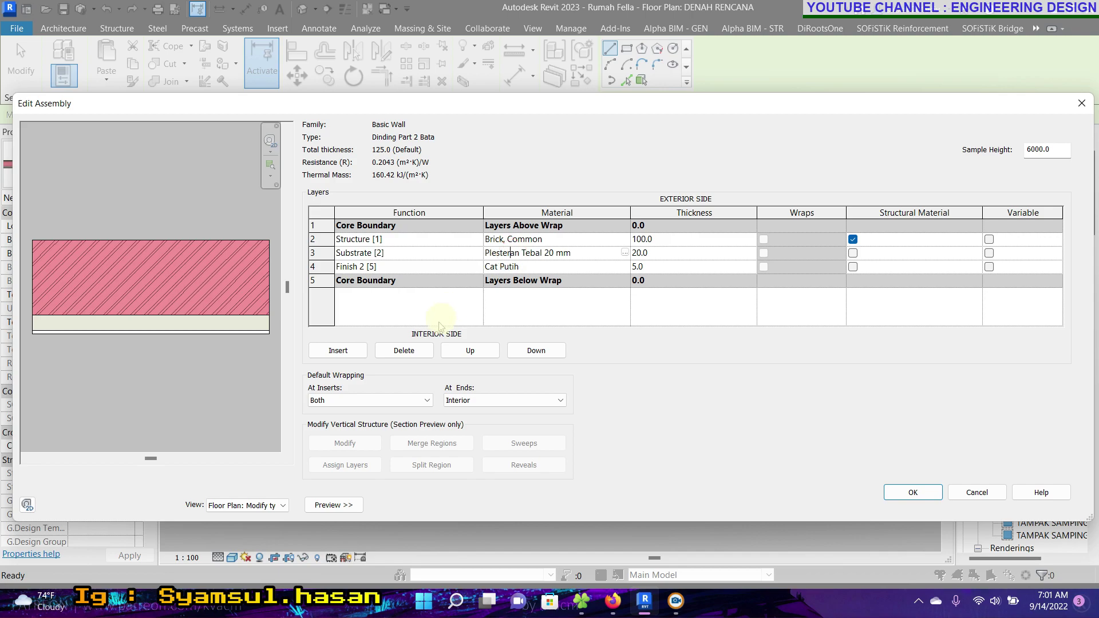
left_click(410, 351)
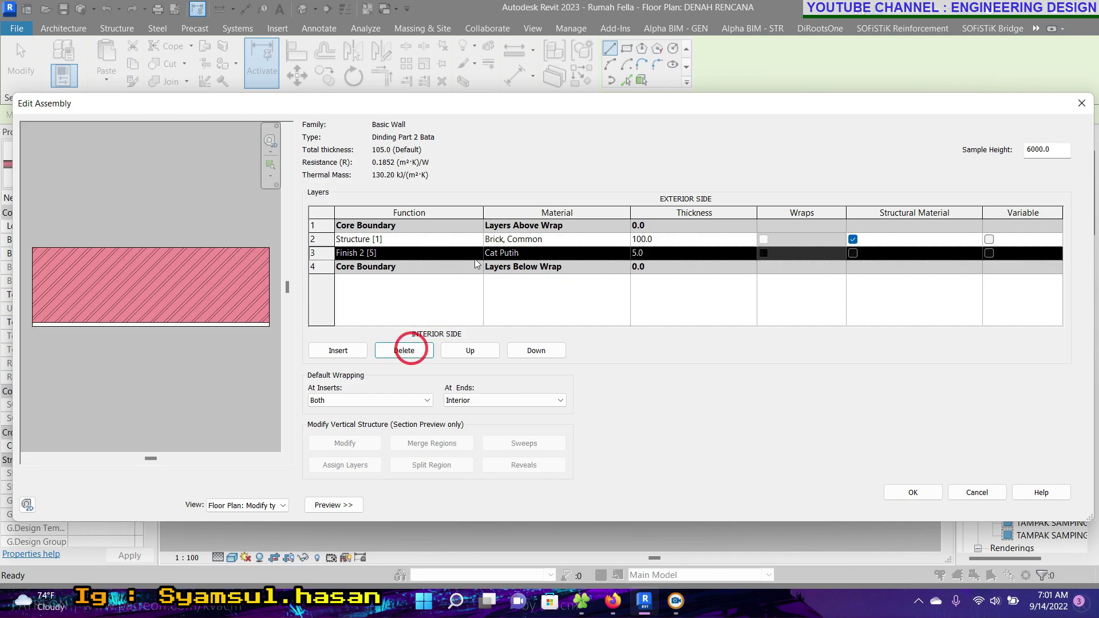
left_click(409, 350)
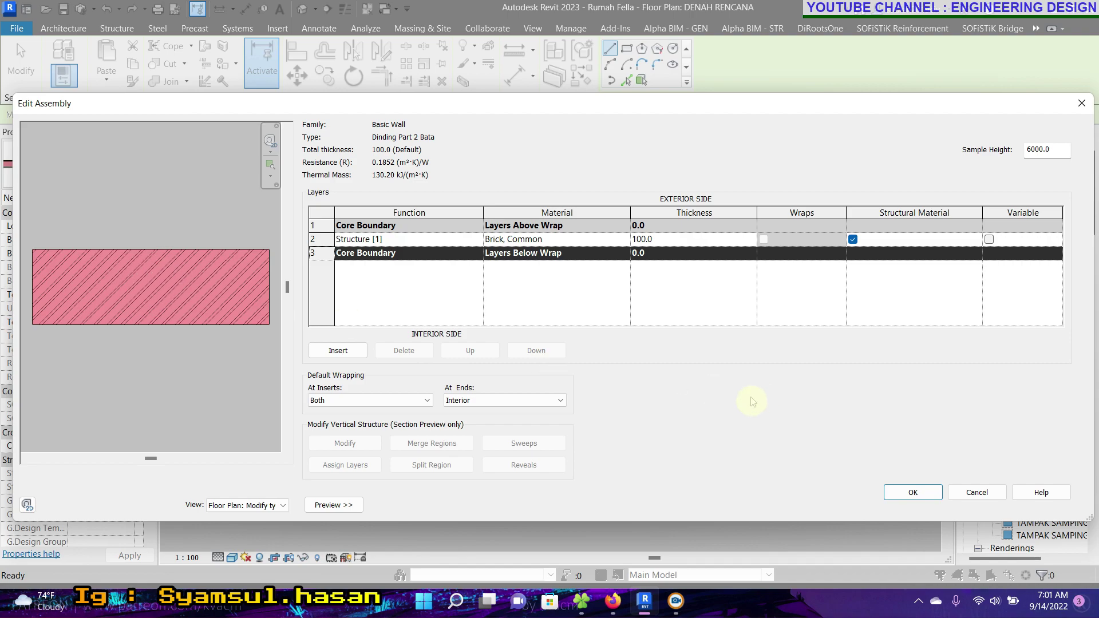
left_click(901, 495)
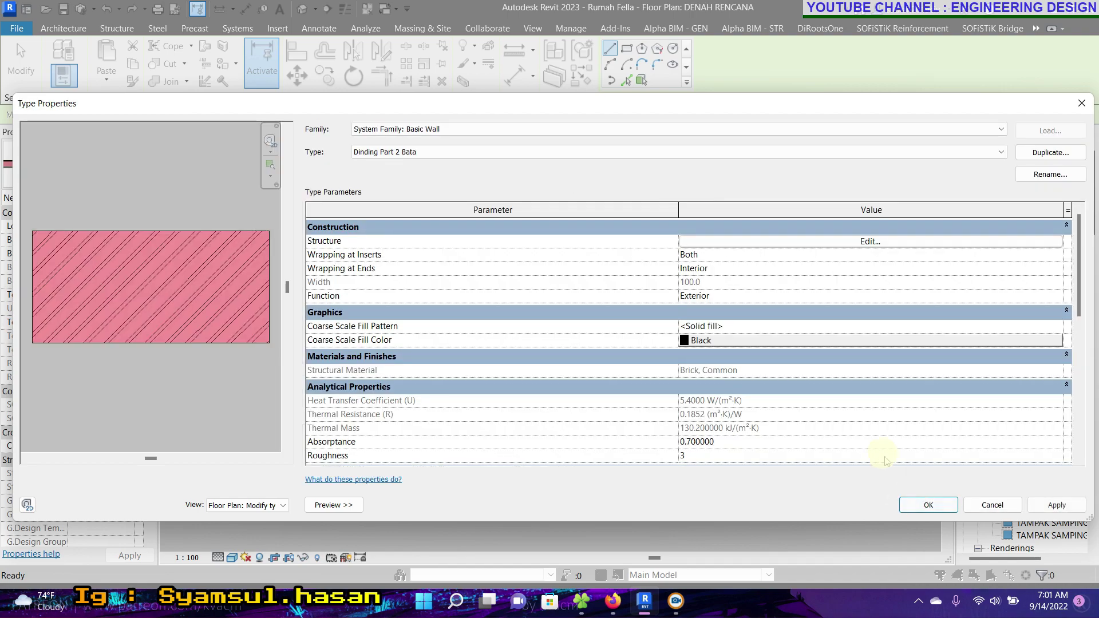
left_click(917, 500)
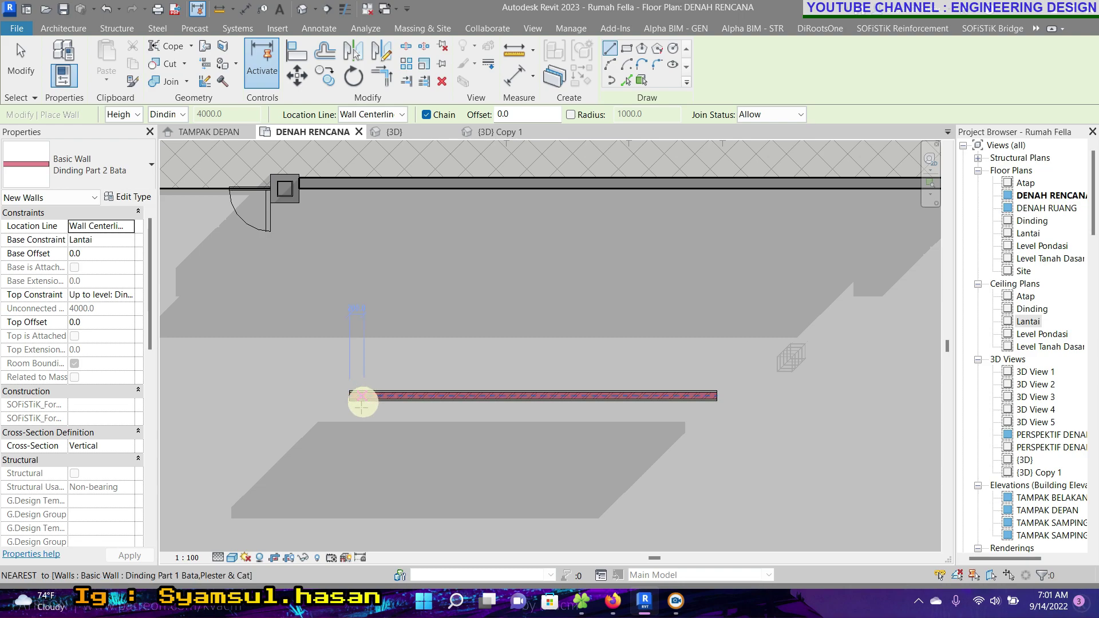
Draw a Part 2 brick wall parallel below the first wall, ending level with it
scroll(355, 435, "up", 1)
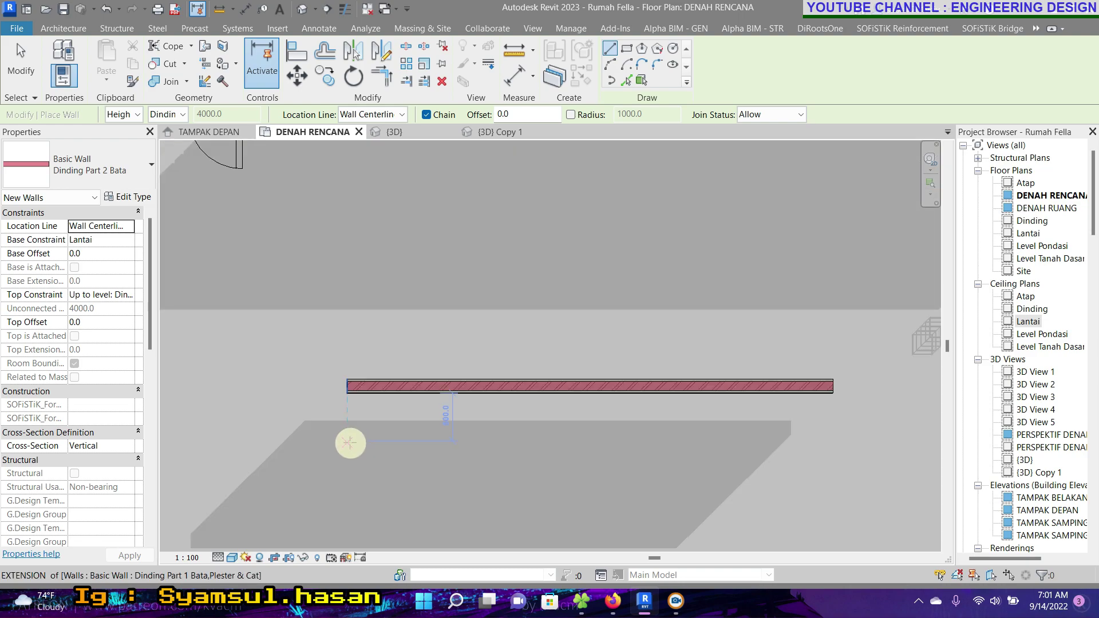
left_click(347, 441)
left_click(835, 444)
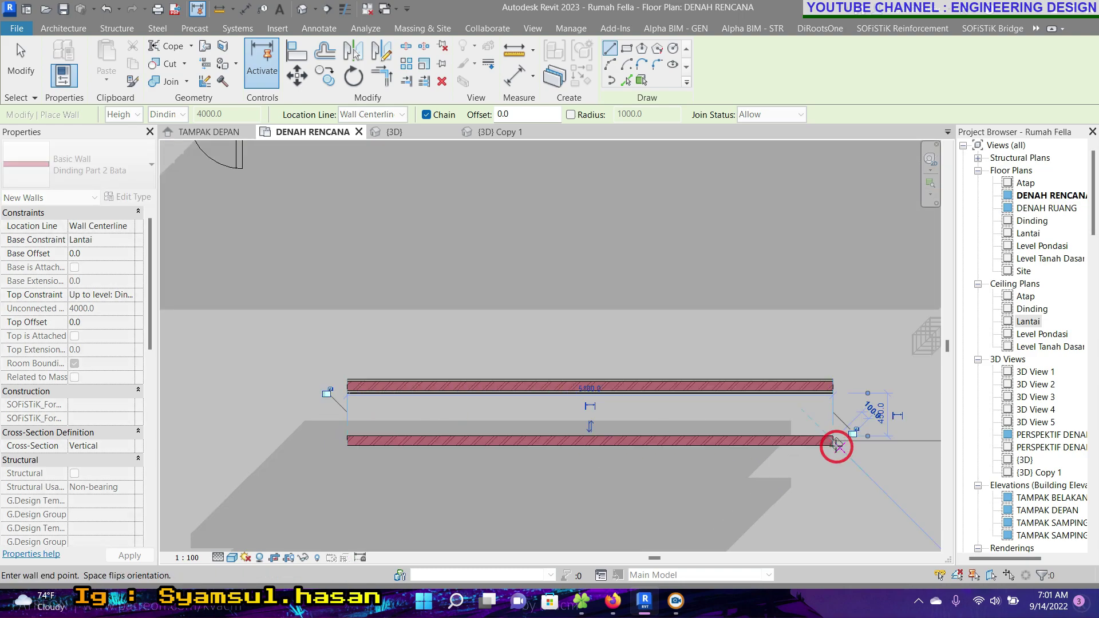
key("Escape")
key("Escape")
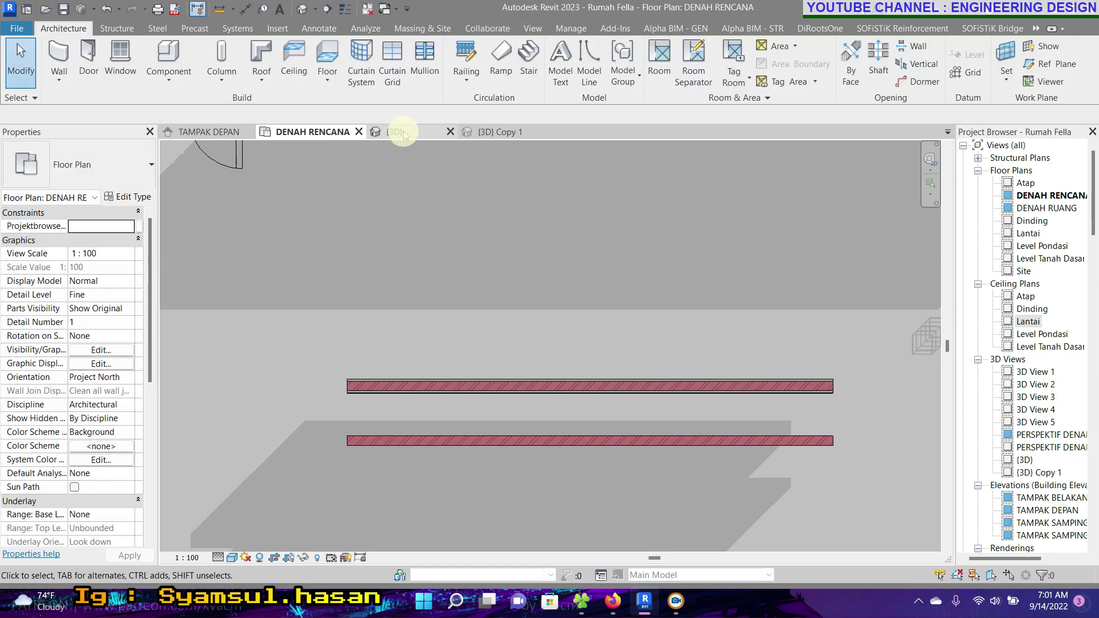
Switch to the 3D view and orbit to see the two new walls
left_click(393, 132)
scroll(456, 406, "down", 4)
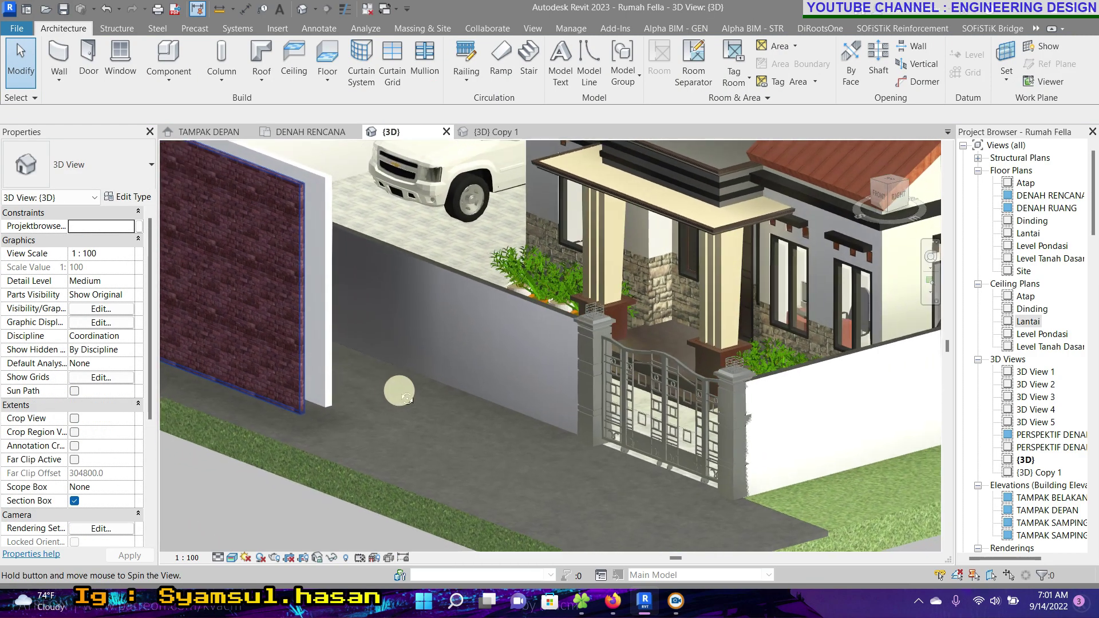
mouse_move(363, 539)
middle_mouse_down("shift")
mouse_move(483, 544)
mouse_move(468, 430)
mouse_move(423, 320)
middle_mouse_up("shift")
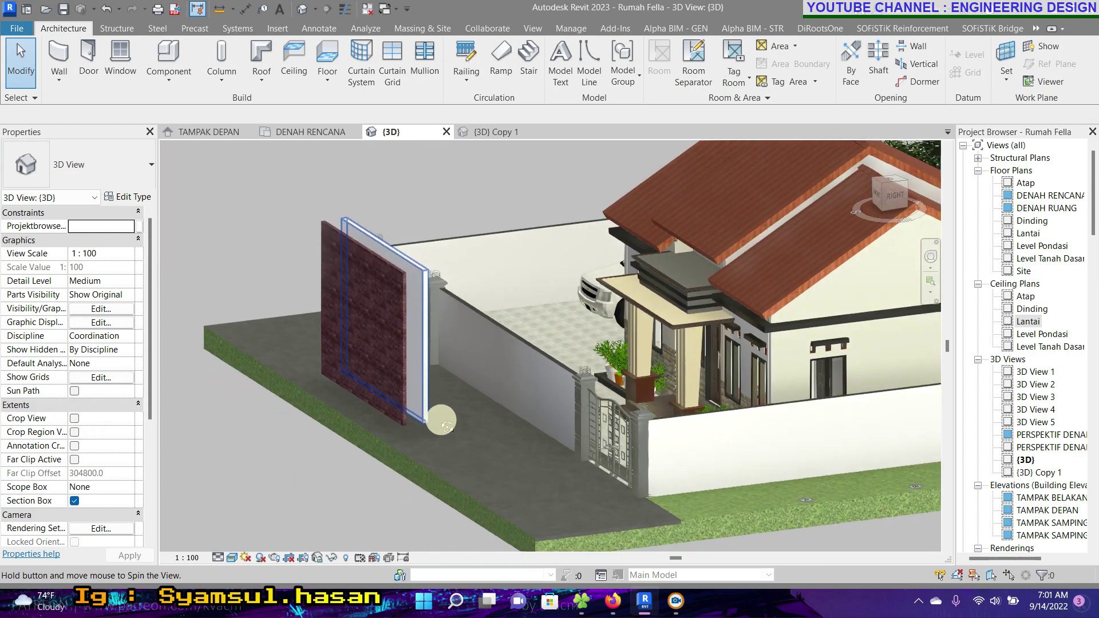
scroll(407, 269, "up", 5)
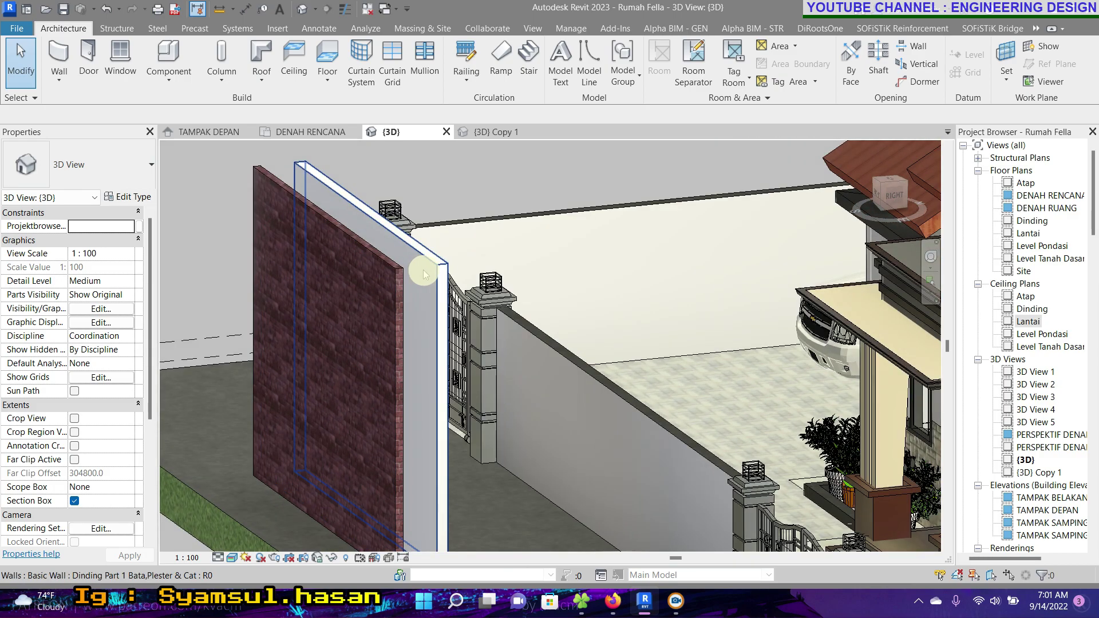
scroll(416, 280, "up", 3)
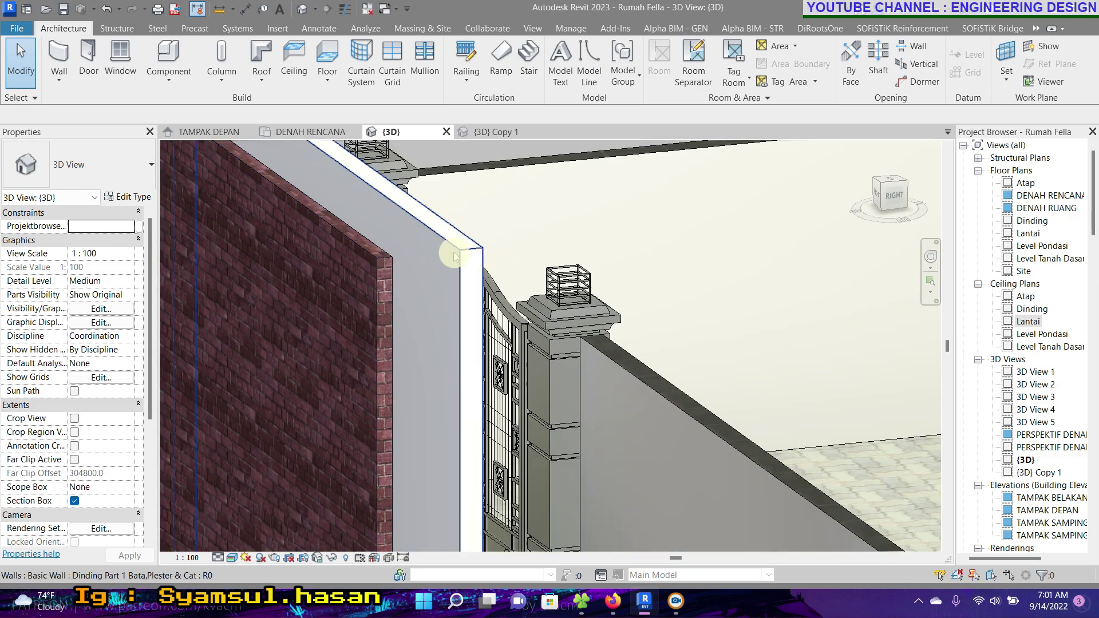
scroll(446, 256, "down", 2)
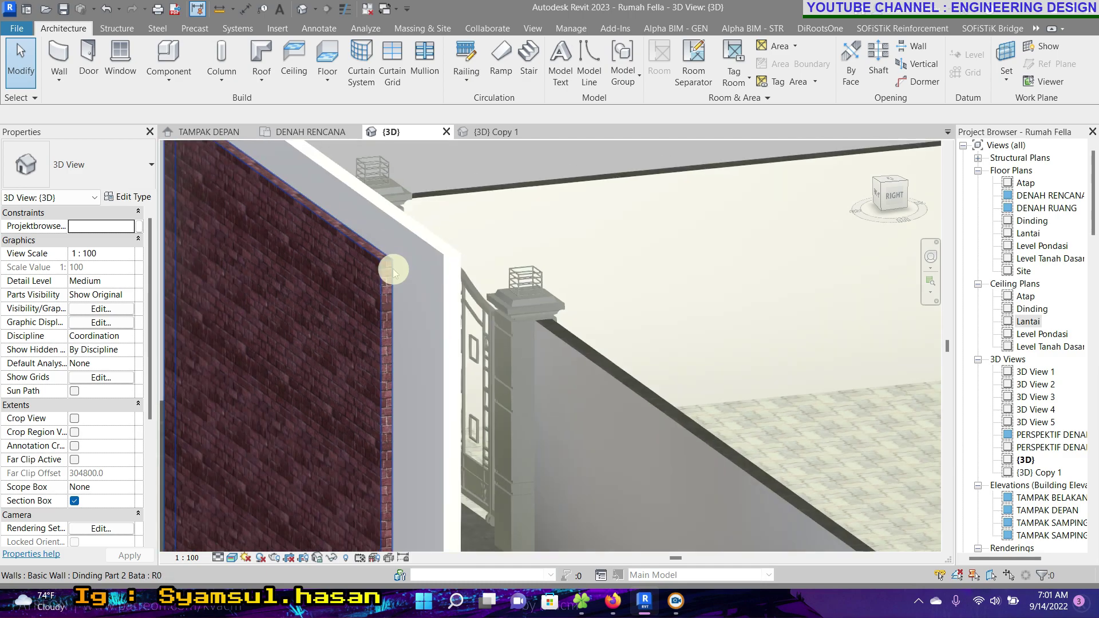
Select the plastered and brick walls to check their types, then return to DENAH RENCANA
left_click(443, 256)
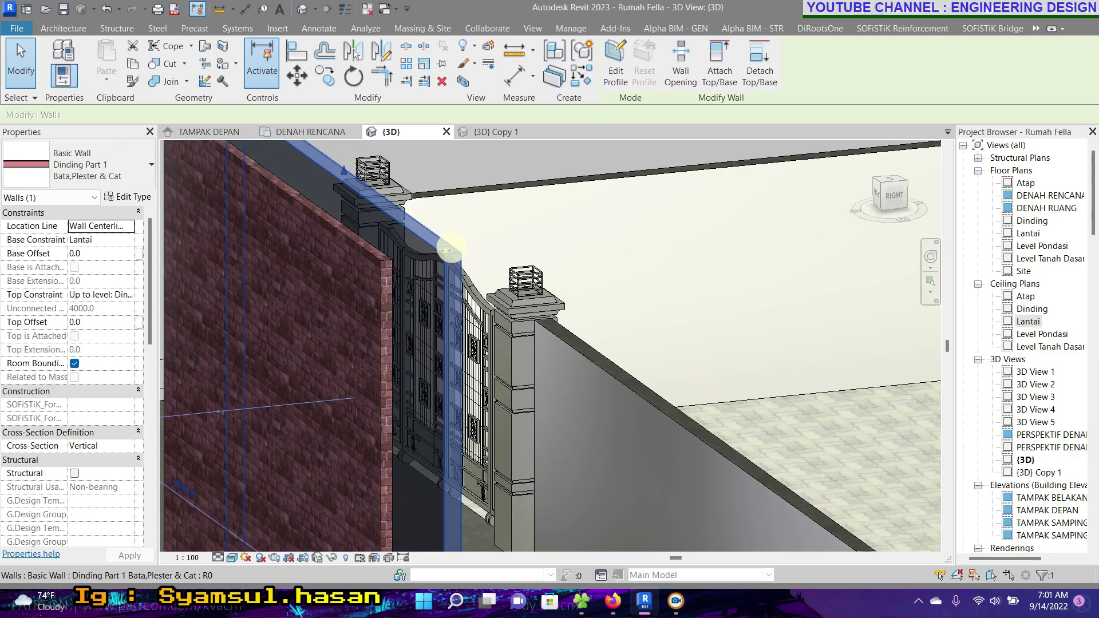
left_click(382, 257)
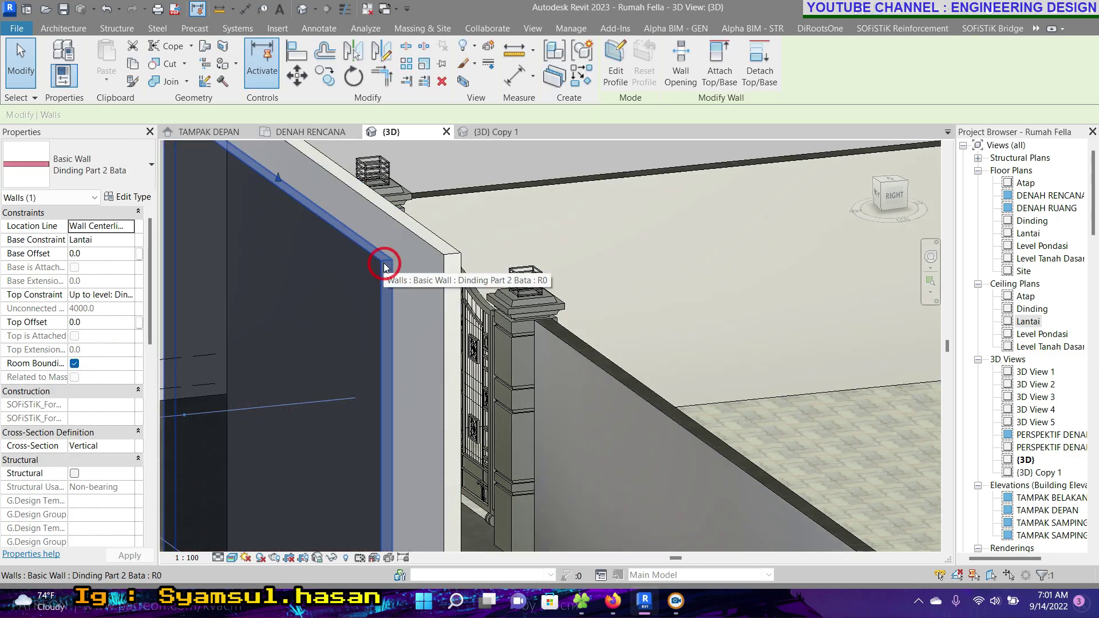
left_click(449, 258)
scroll(449, 257, "down", 2)
scroll(444, 254, "down", 2)
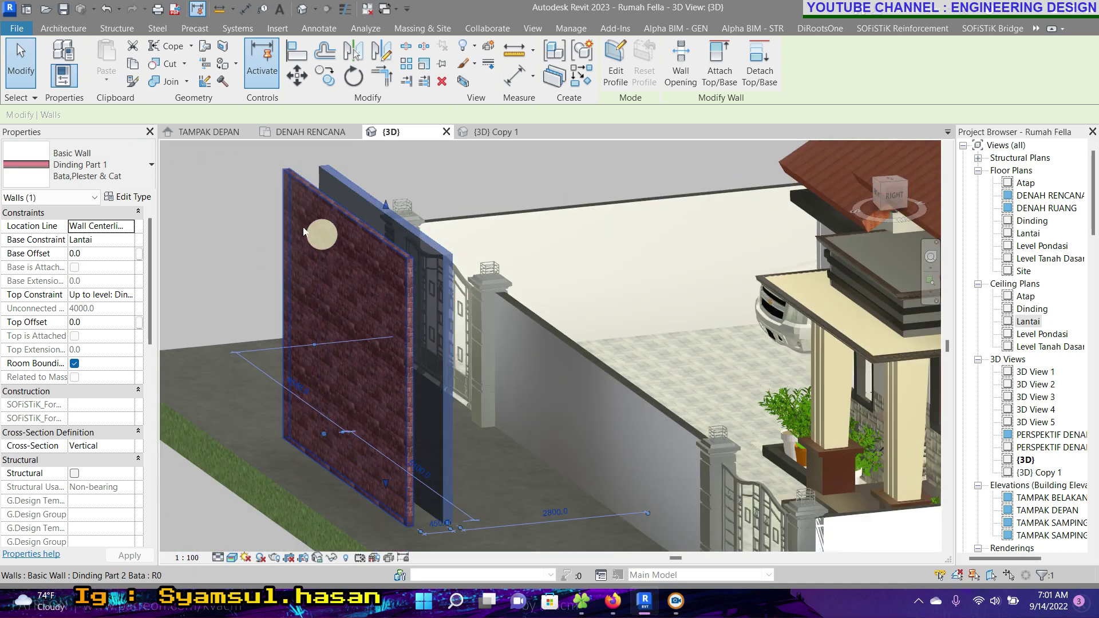
left_click(201, 223)
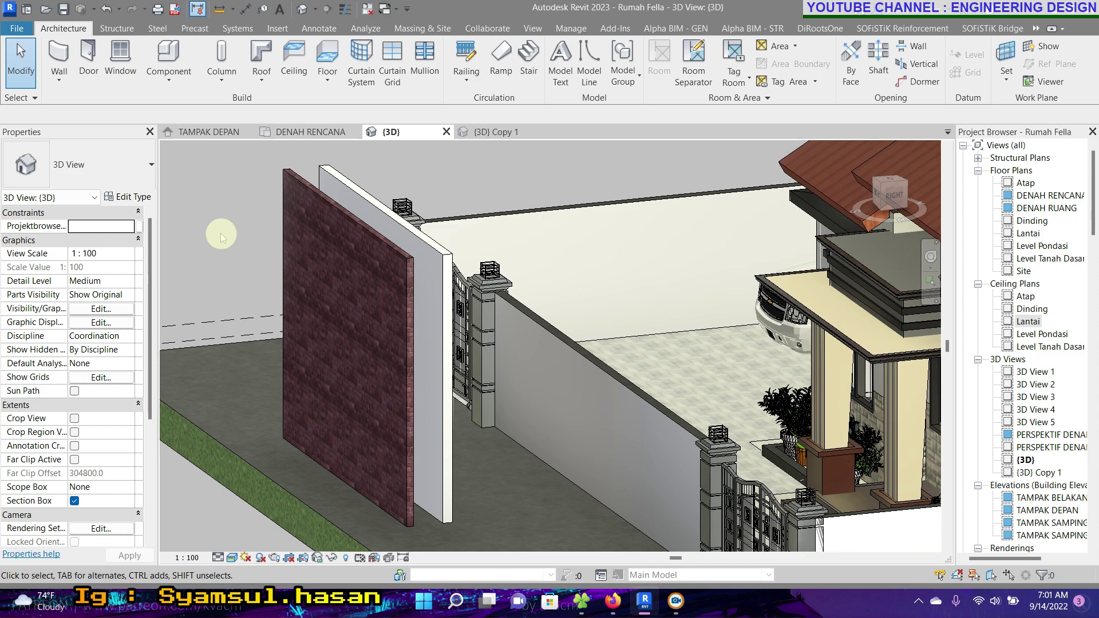
left_click(291, 136)
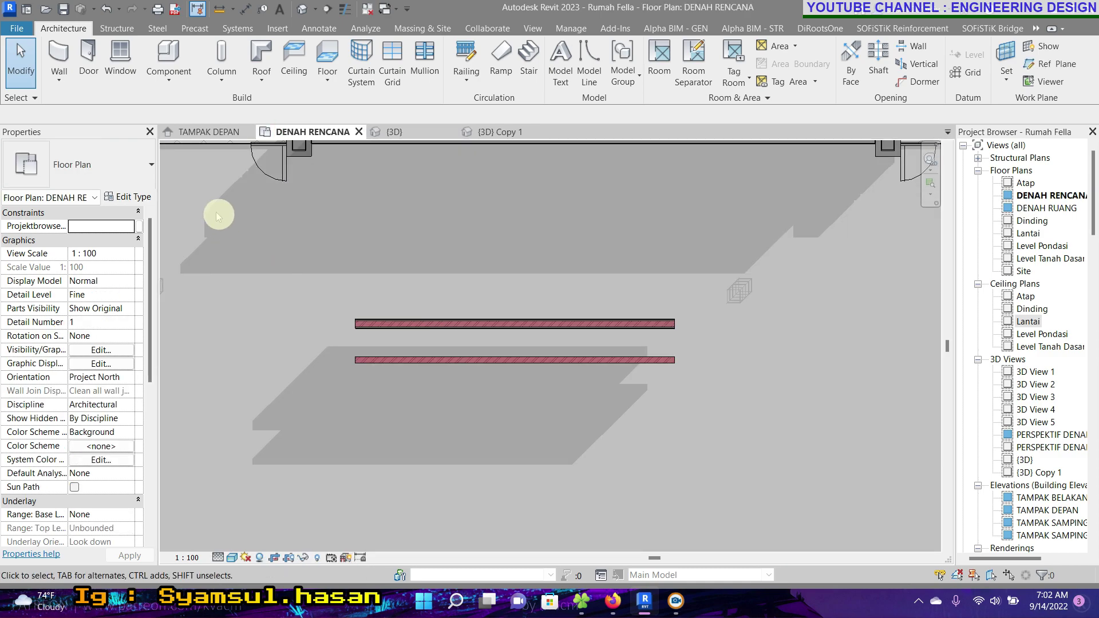
Start an architectural wall with the Stacked Wall '225mm Over 300mm Concrete' type and edit its type
left_click(67, 83)
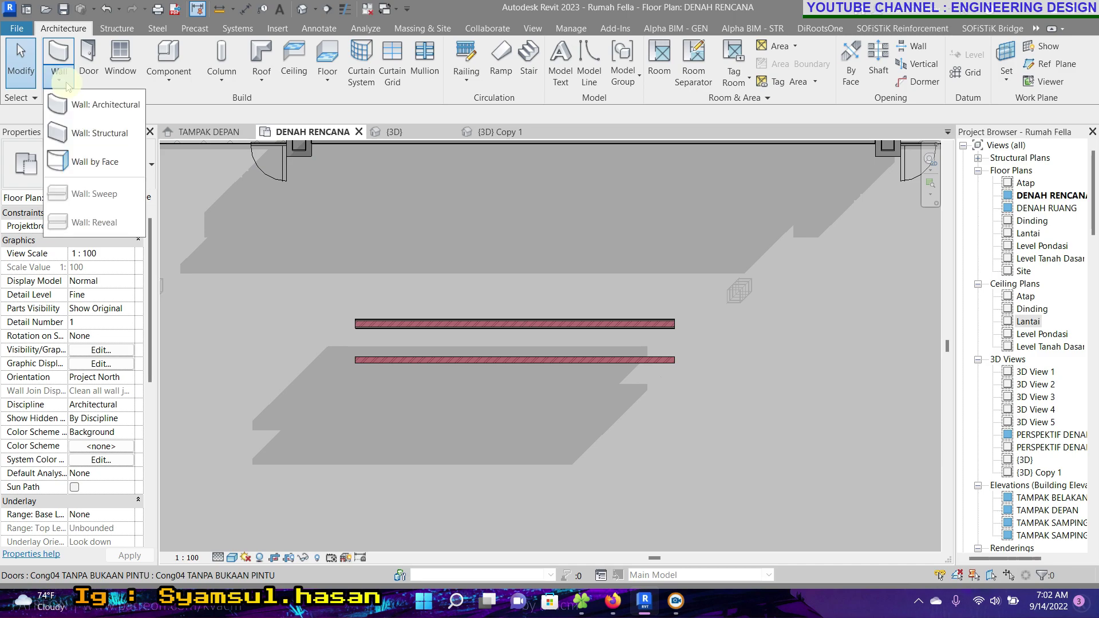
left_click(103, 106)
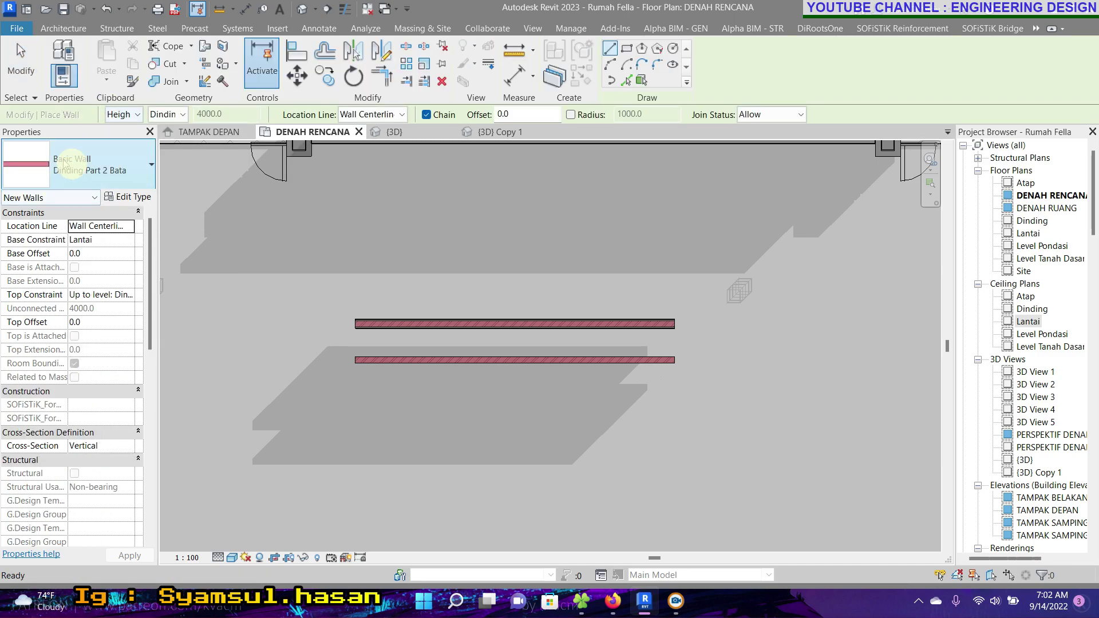
left_click(90, 174)
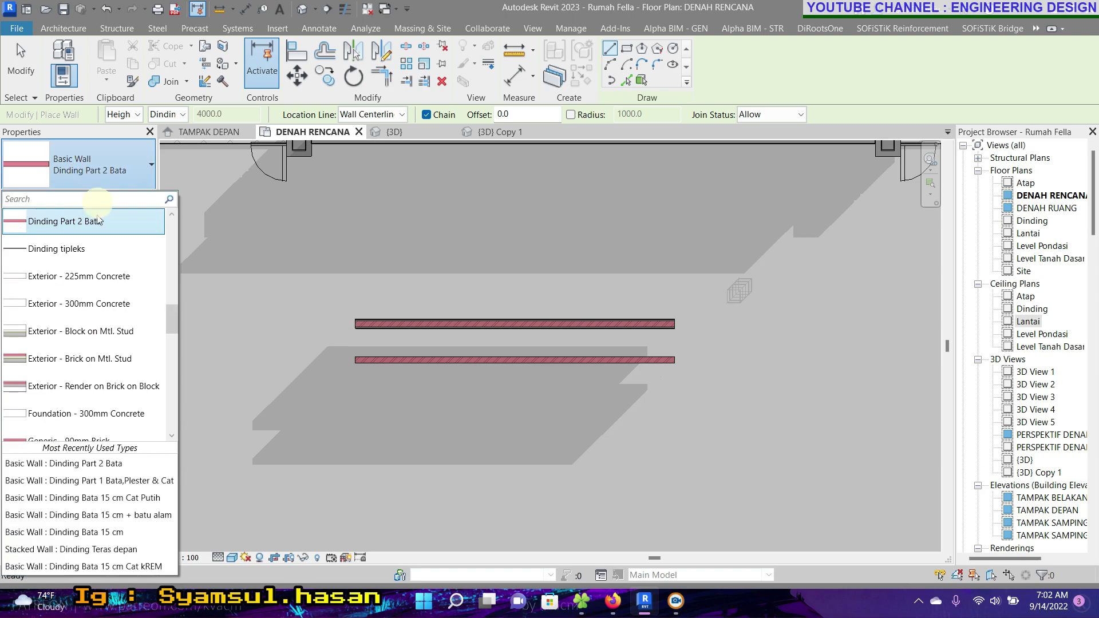
scroll(98, 330, "down", 3)
scroll(99, 331, "down", 3)
scroll(98, 330, "down", 5)
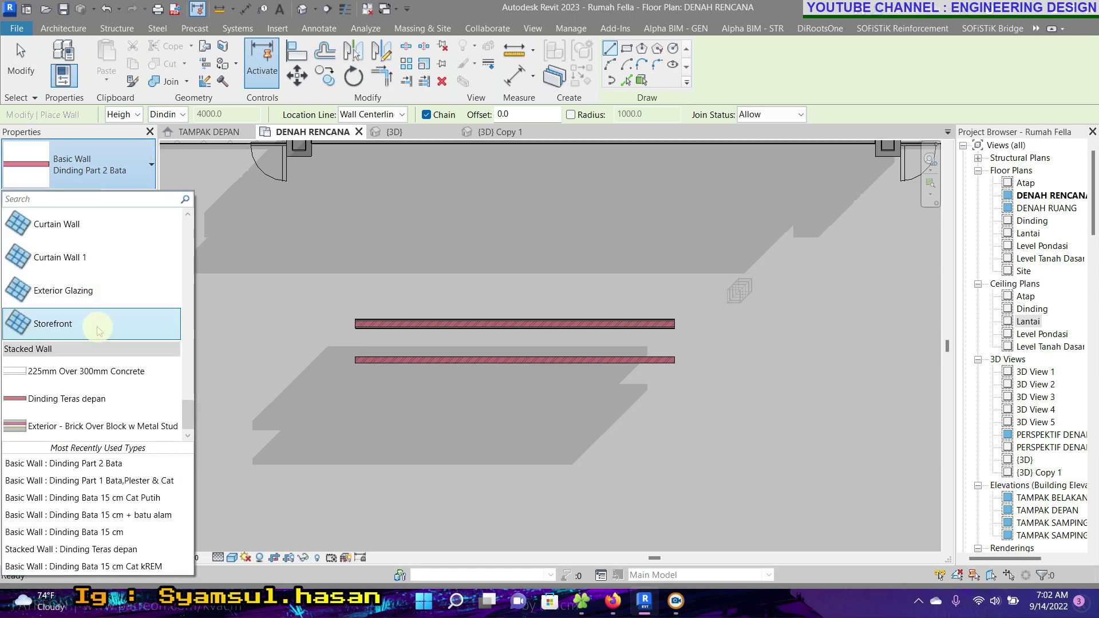
scroll(96, 327, "up", 1)
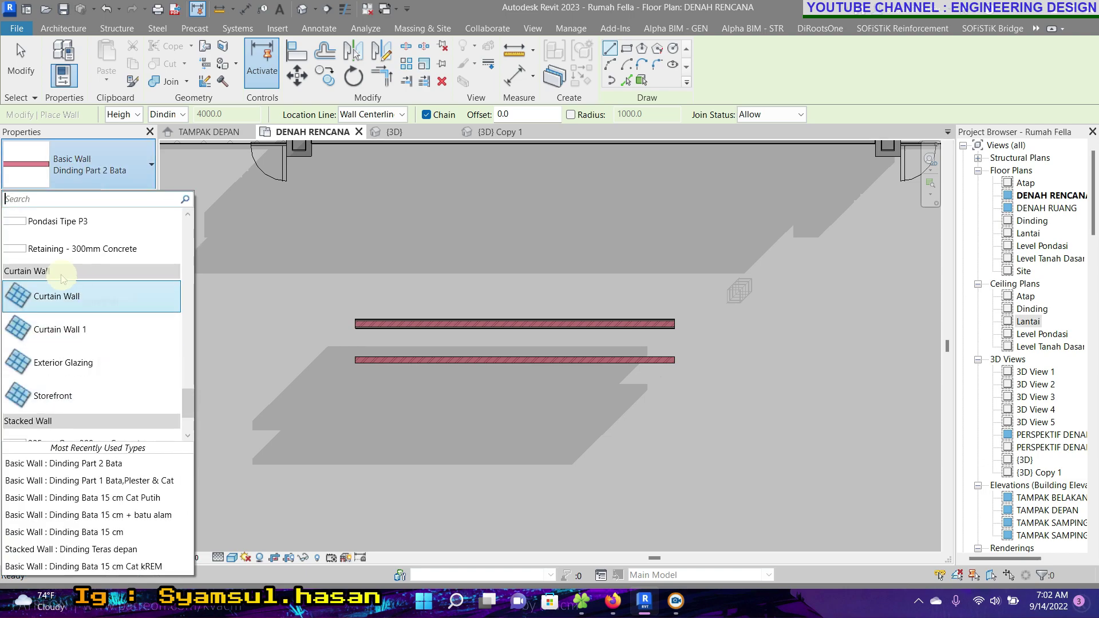
scroll(66, 306, "down", 2)
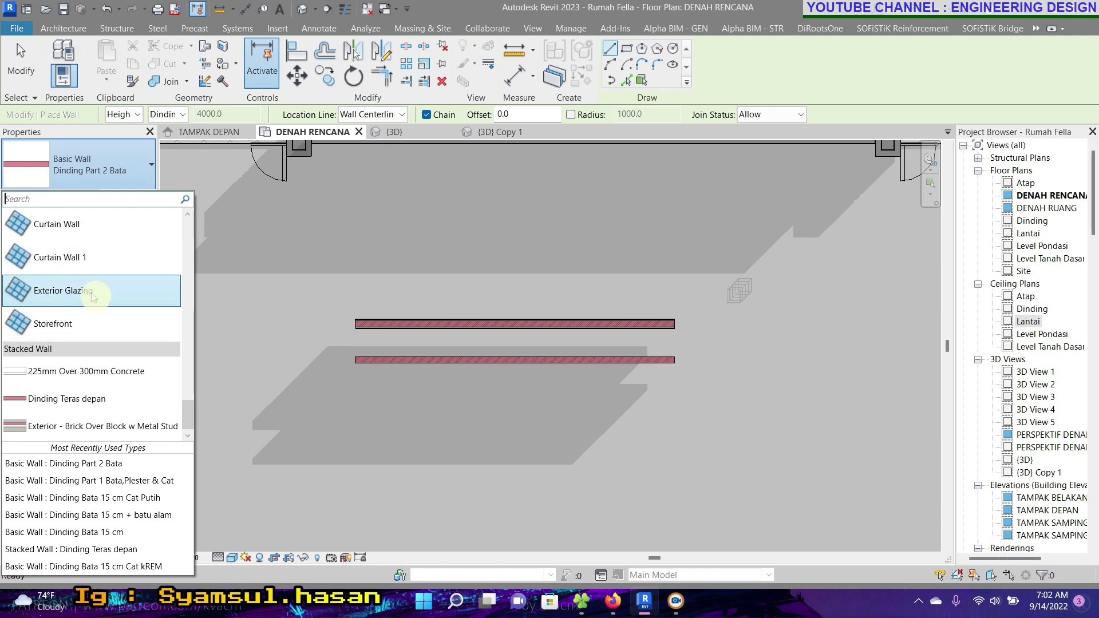
left_click(75, 378)
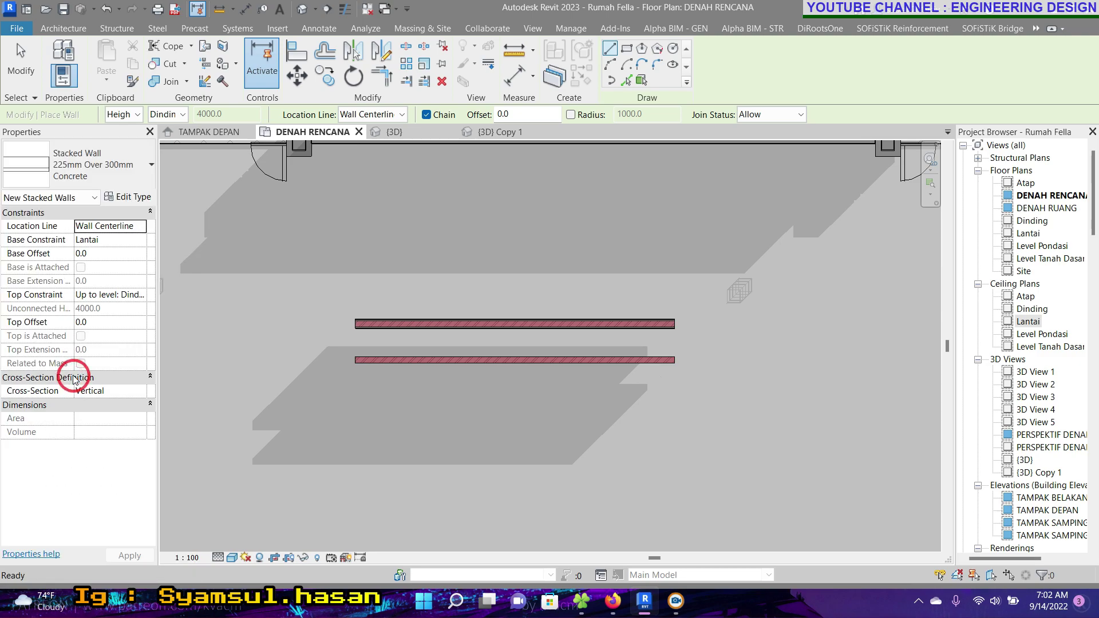
left_click(138, 199)
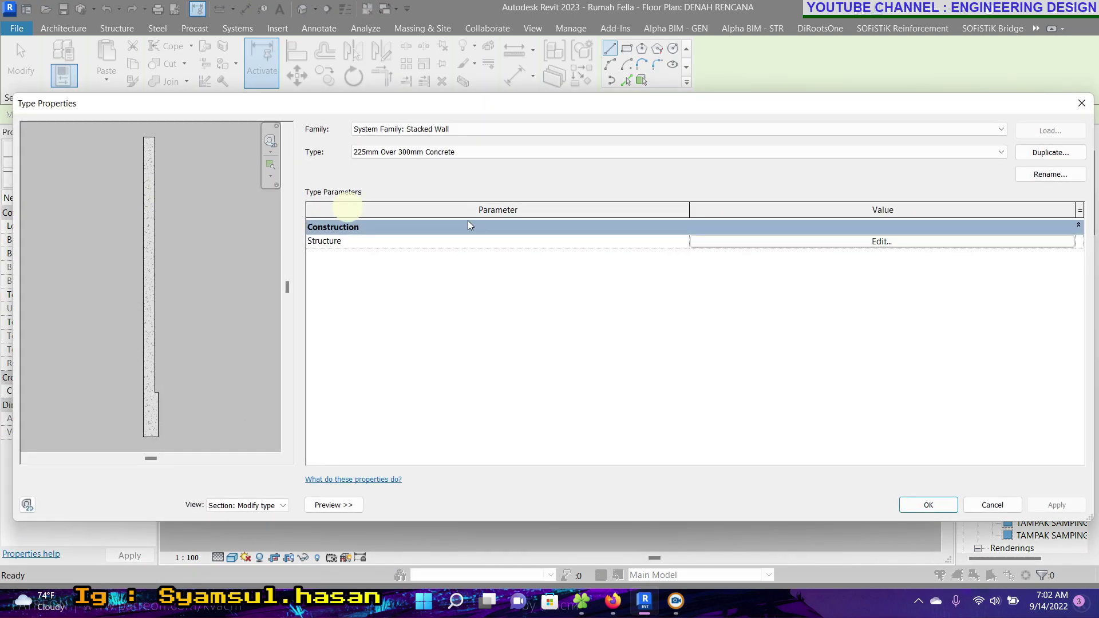
Duplicate the stacked type as 'Dinding Part 1 dan Part 2' and open its structure assembly
left_click(1050, 152)
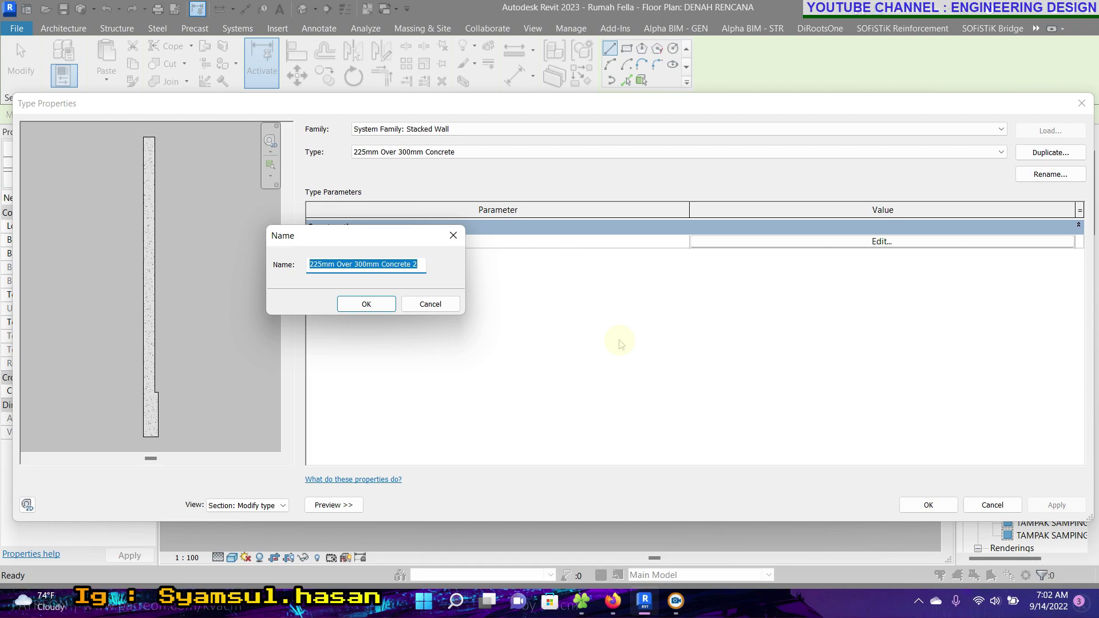
type("Dinding Part 1 dan Part")
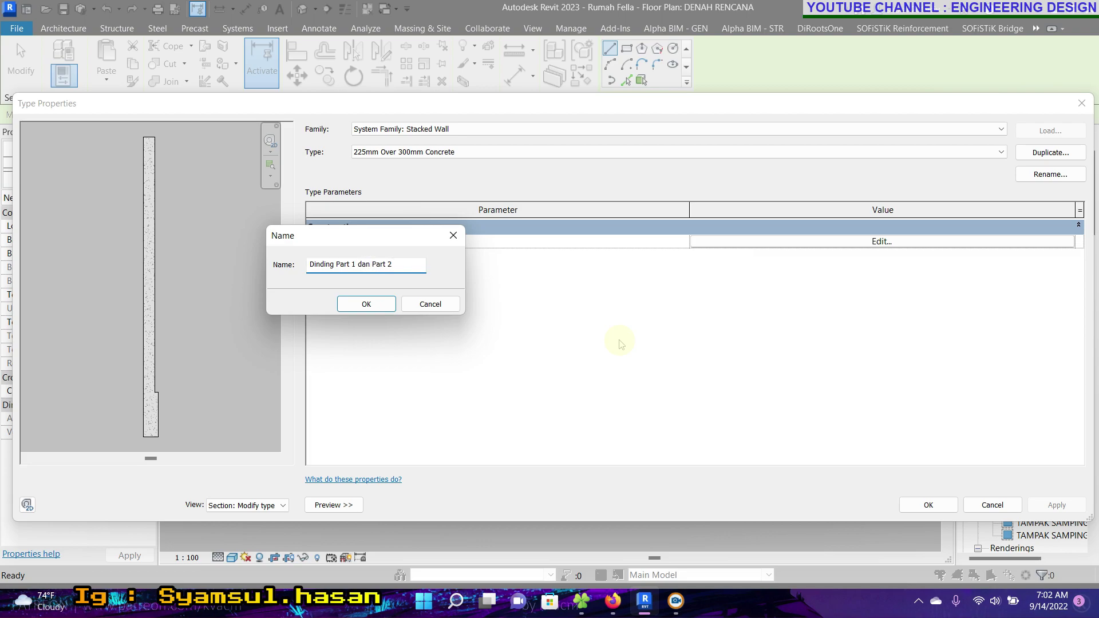
left_click(365, 305)
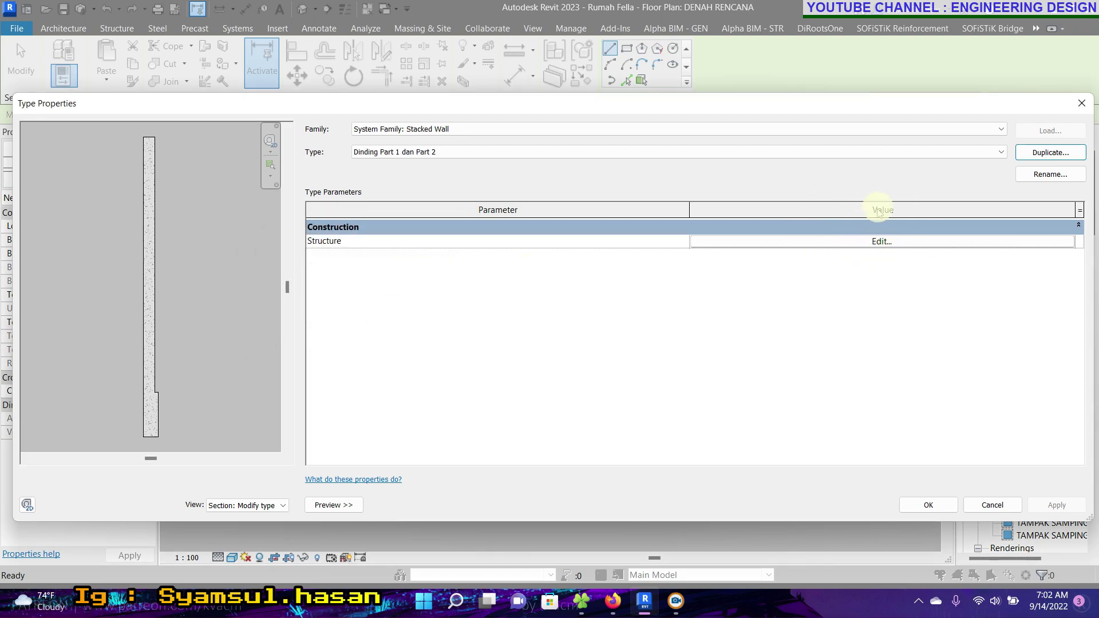
left_click(882, 242)
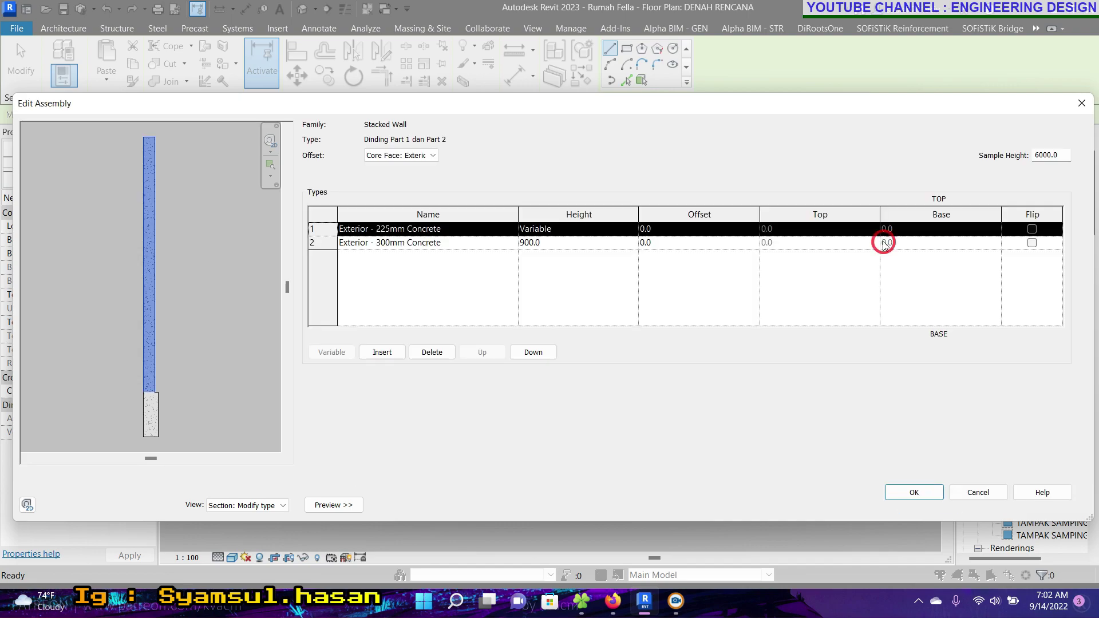
Remove the lower 300mm Concrete part and set the remaining part to Dinding Part 1 Bata,Plester & Cat
left_click(495, 244)
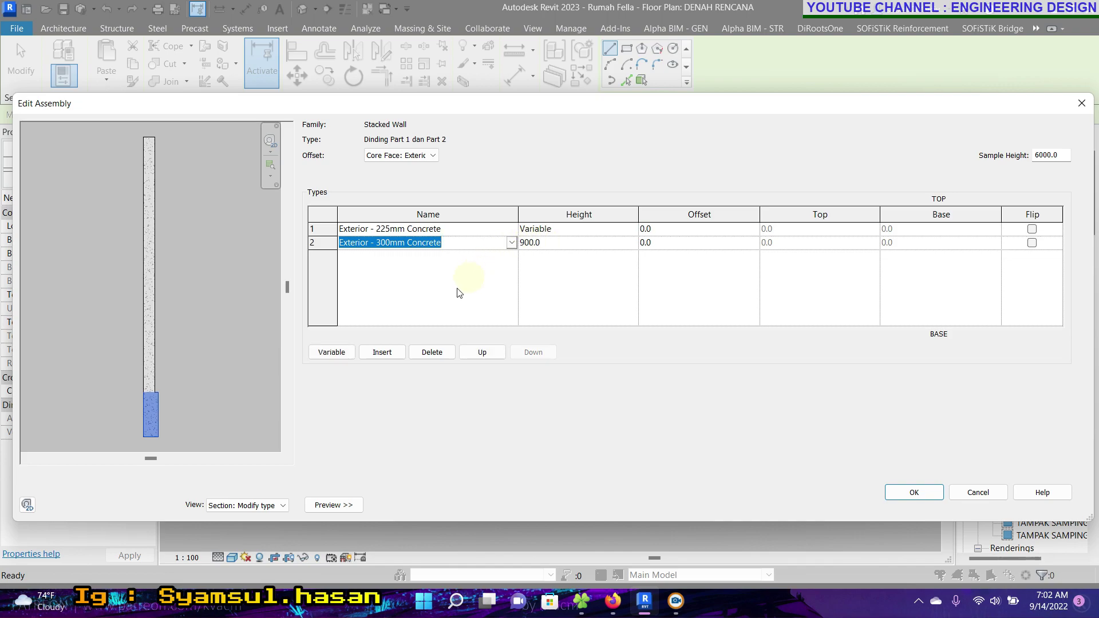
left_click(432, 352)
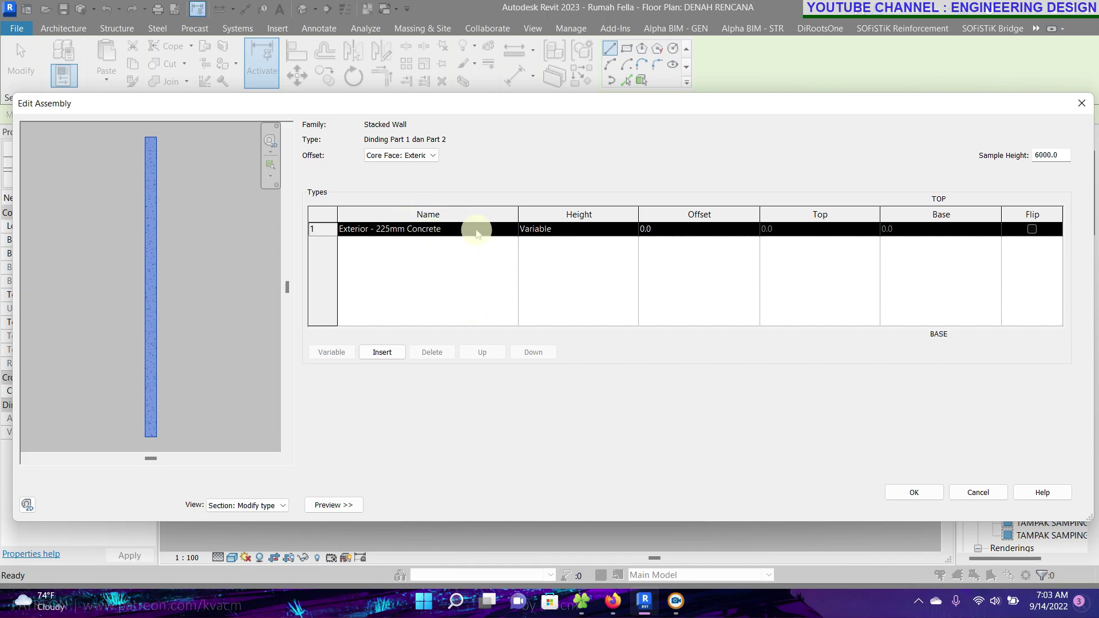
left_click(476, 232)
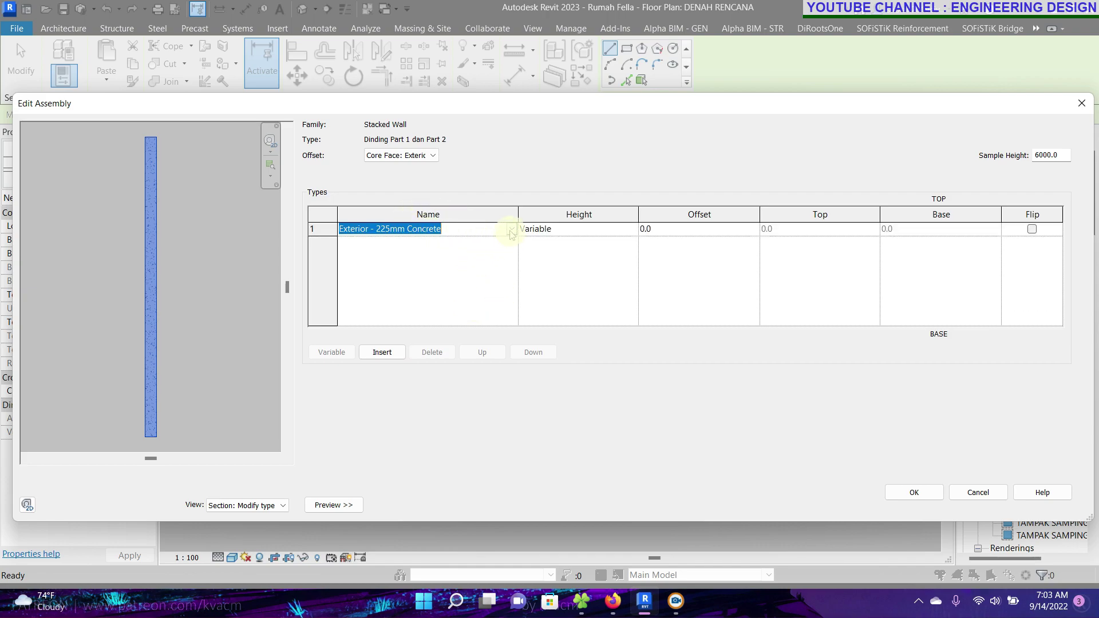
left_click(511, 230)
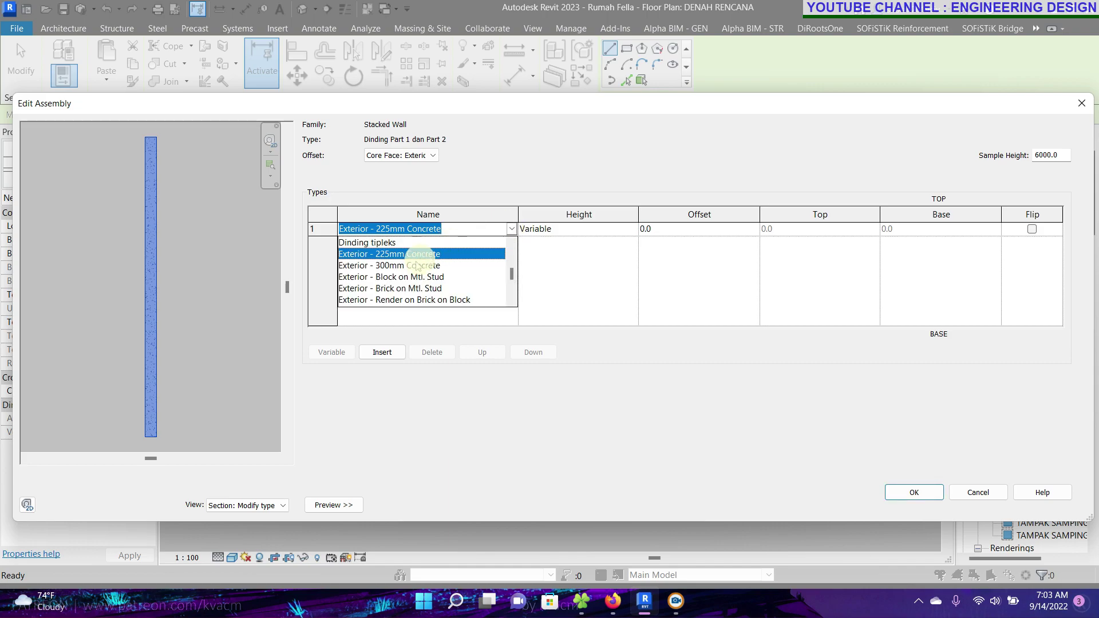
scroll(418, 266, "up", 1)
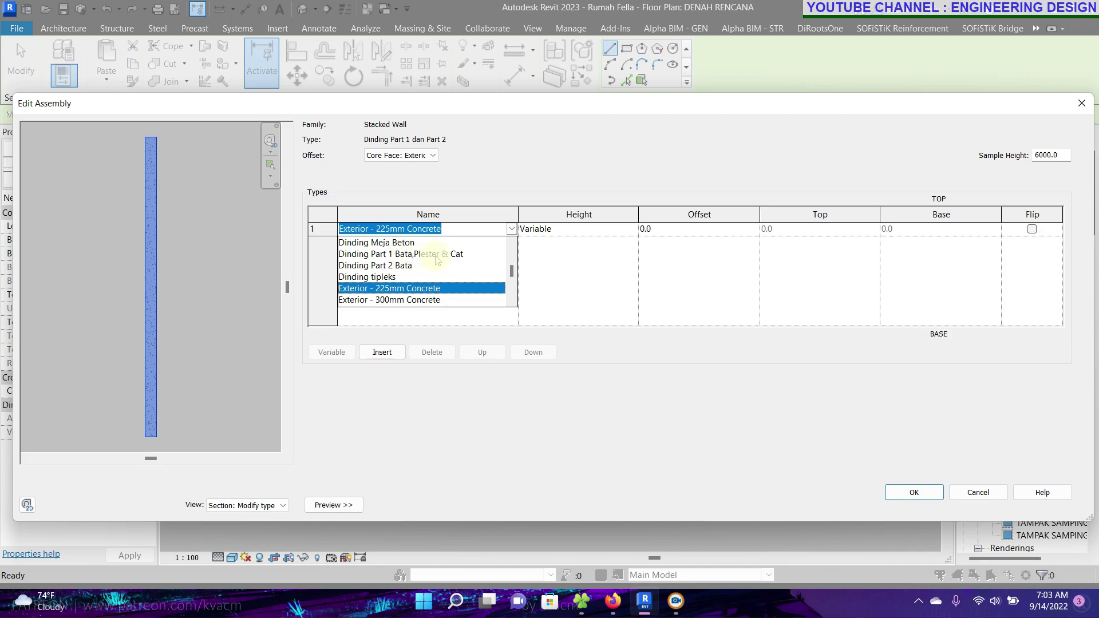
left_click(378, 254)
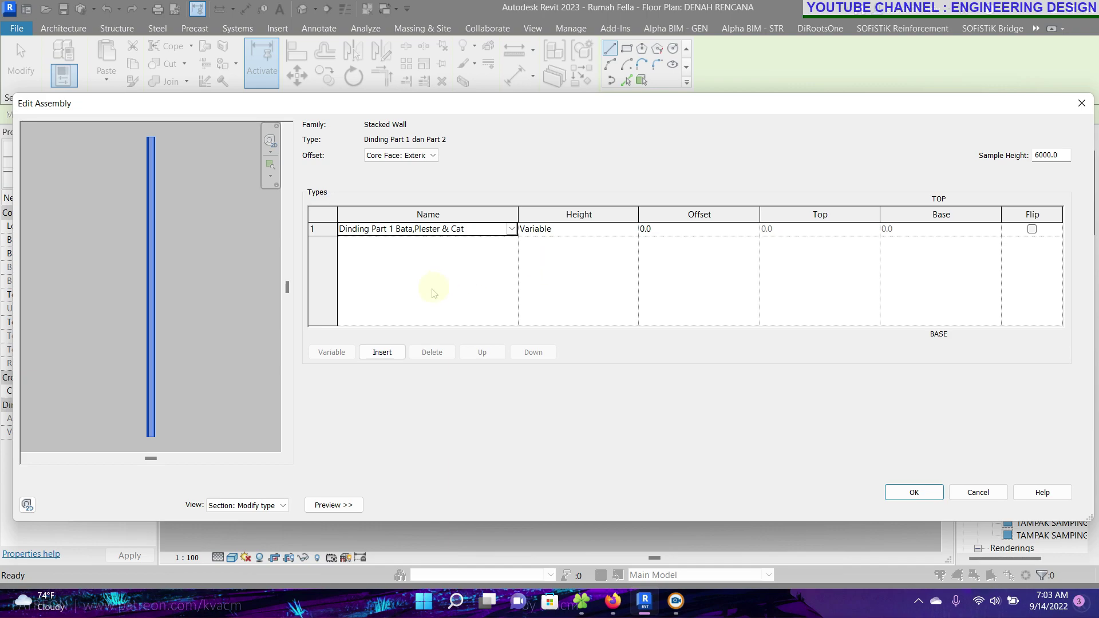
Insert a second stacked-wall row and set row 1 to Dinding Part 2 Bata
left_click(381, 353)
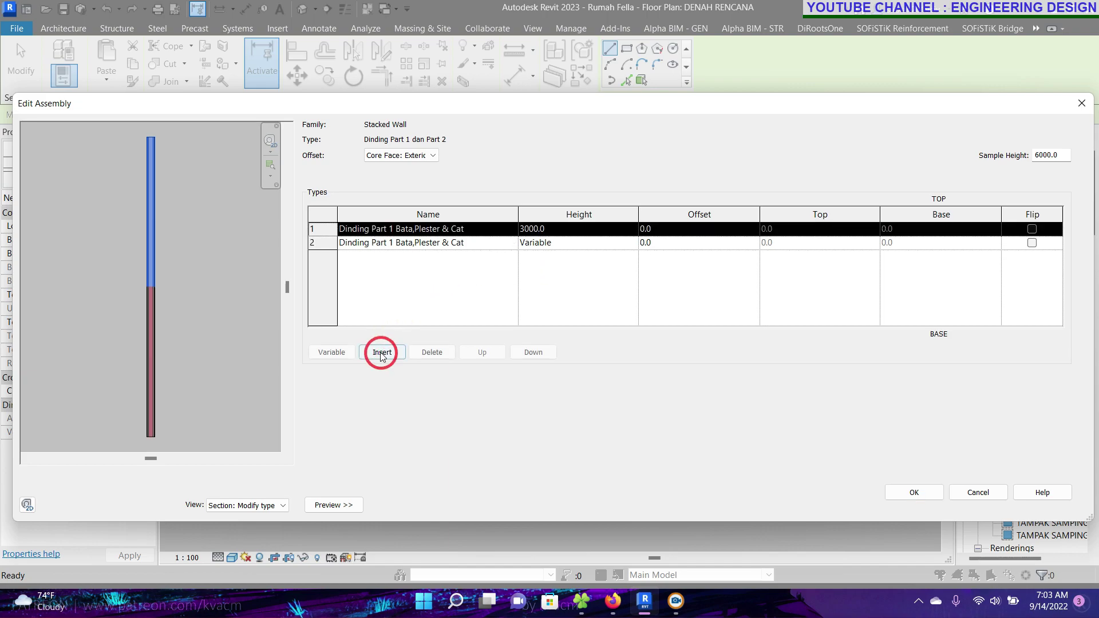
left_click(501, 230)
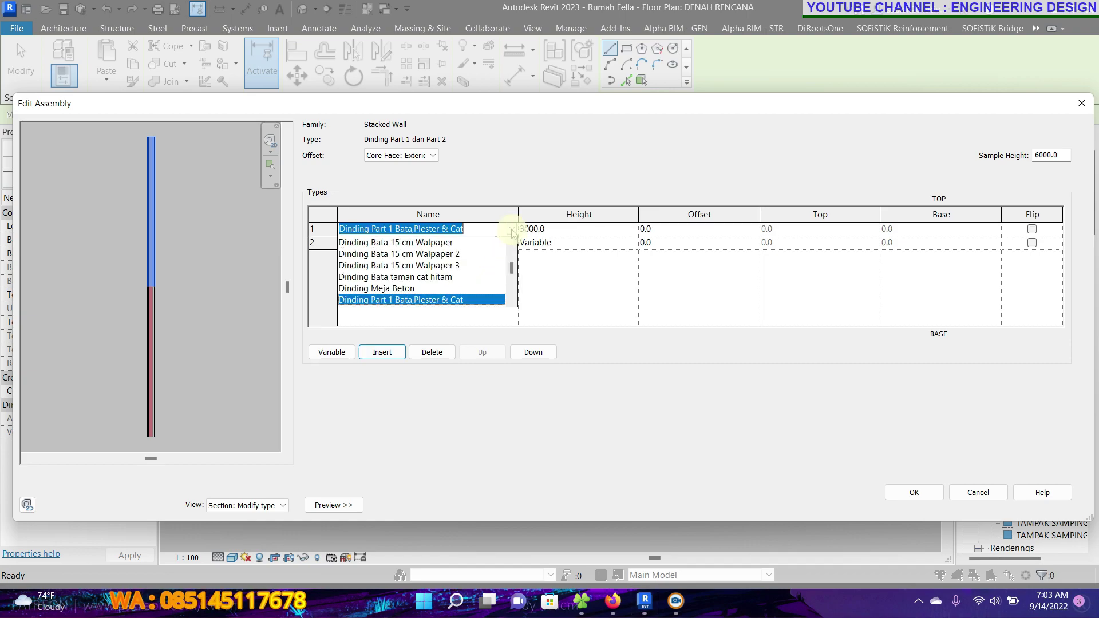
scroll(382, 277, "down", 1)
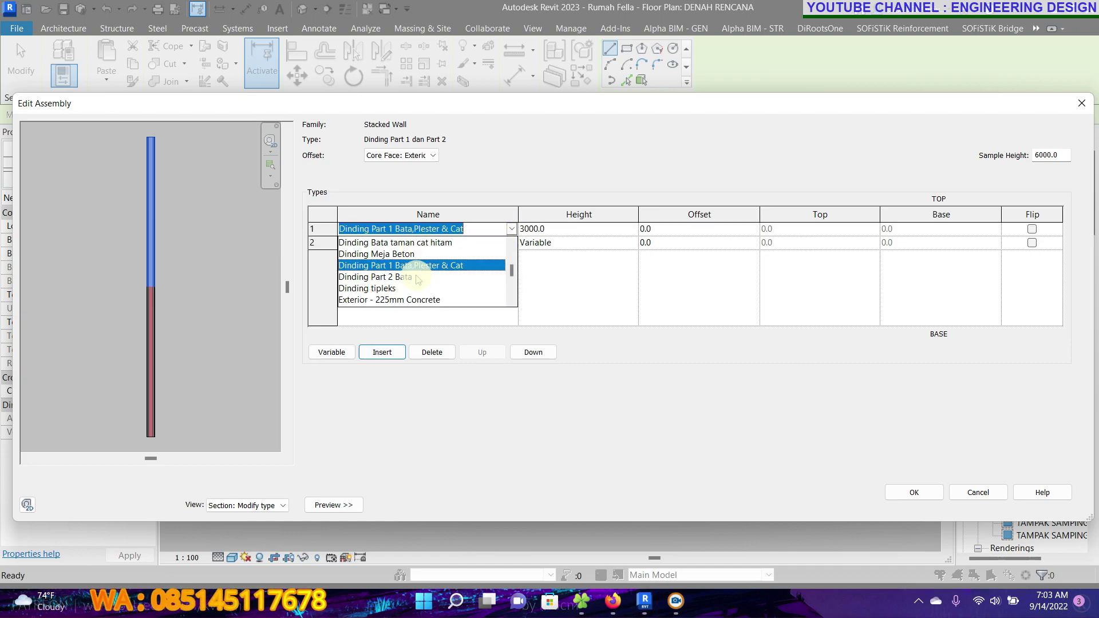
left_click(378, 278)
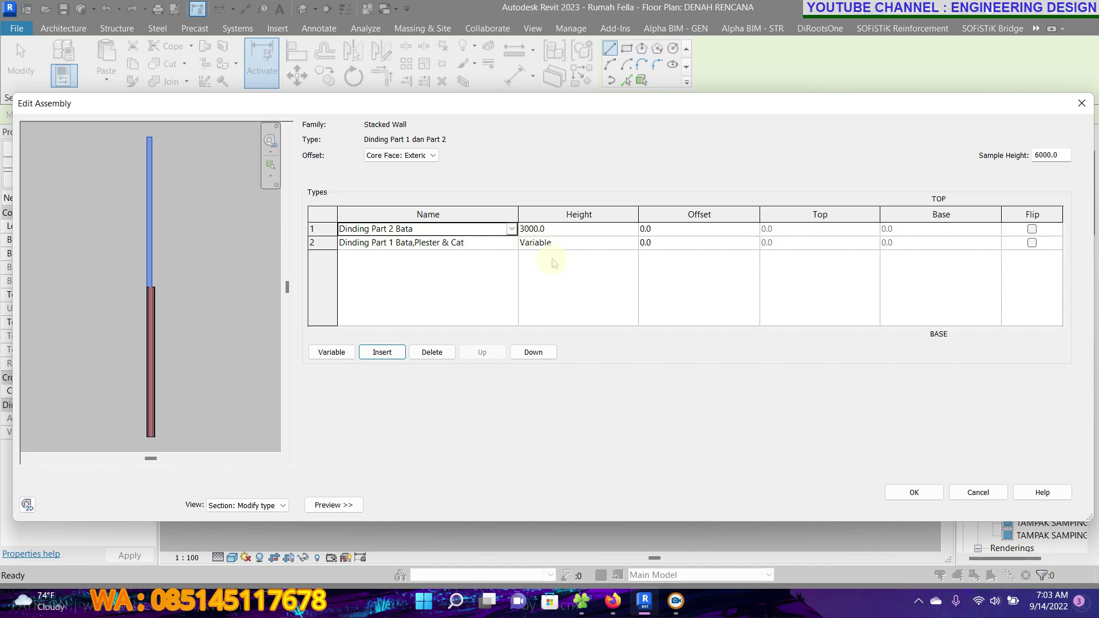
left_click(155, 317)
left_click(562, 245)
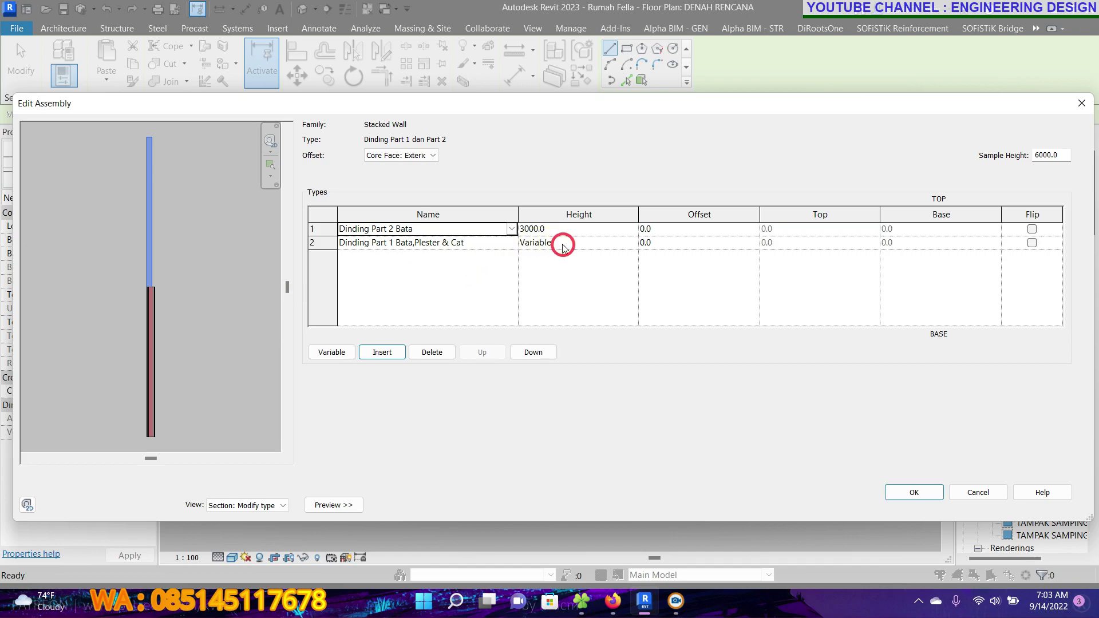
Make the Dinding Part 2 Bata row variable height and set the lower row's height to 3500
left_click(421, 229)
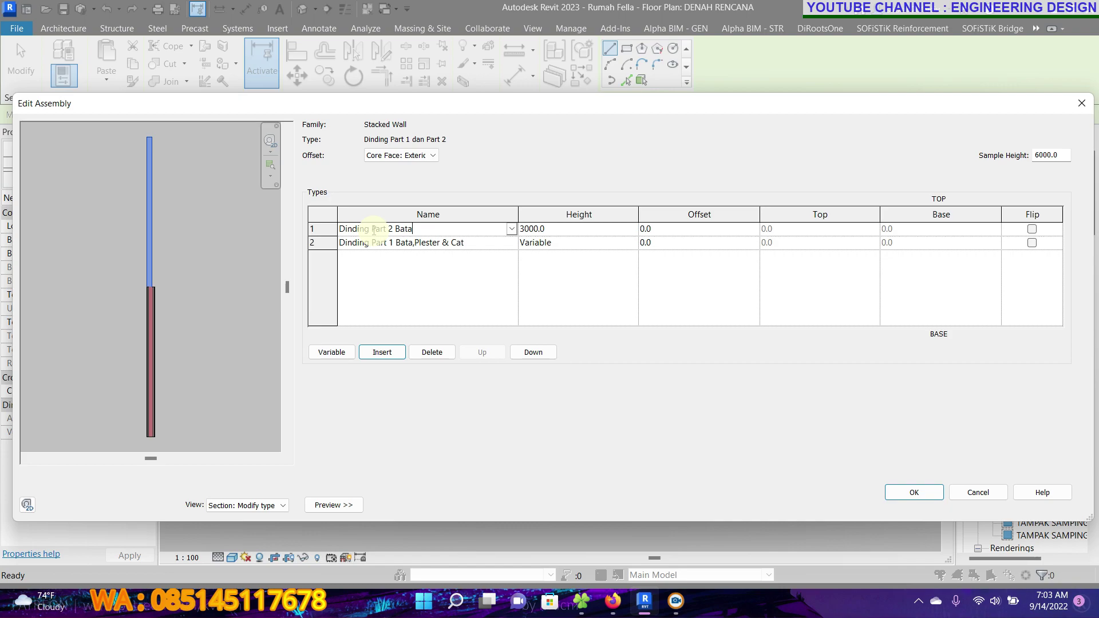
left_click(331, 354)
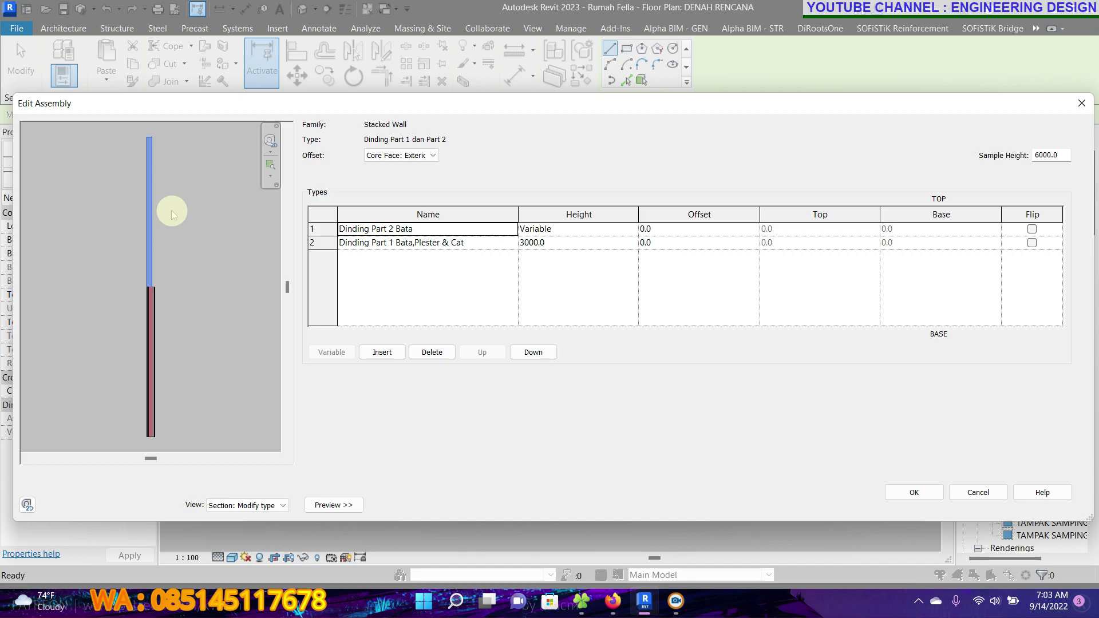
left_click(557, 244)
type("3500")
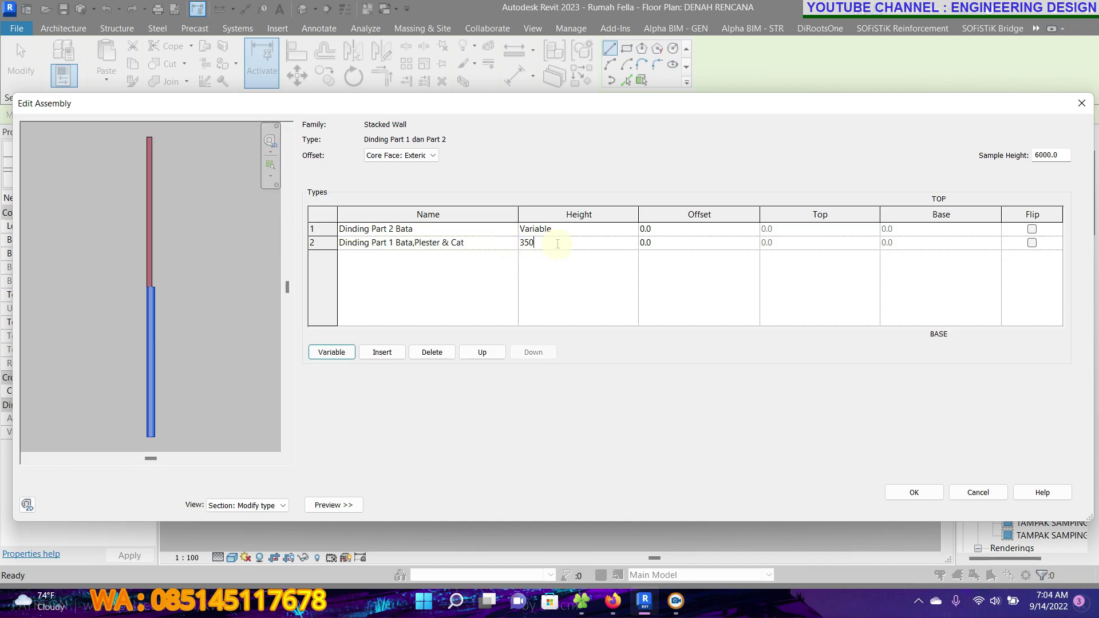
left_click(487, 247)
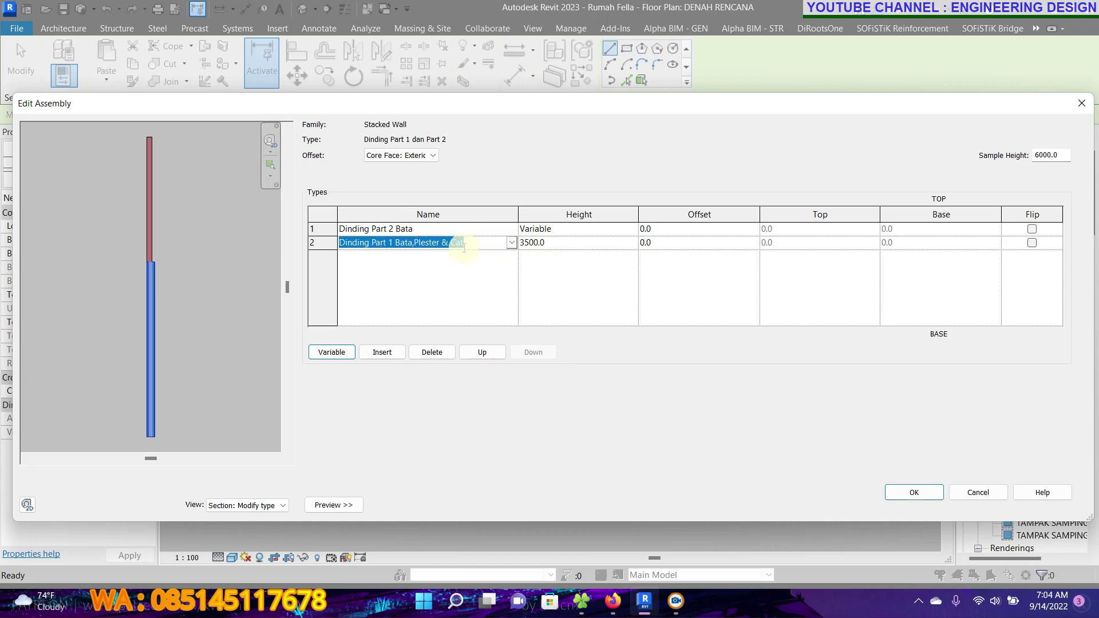
left_click(568, 230)
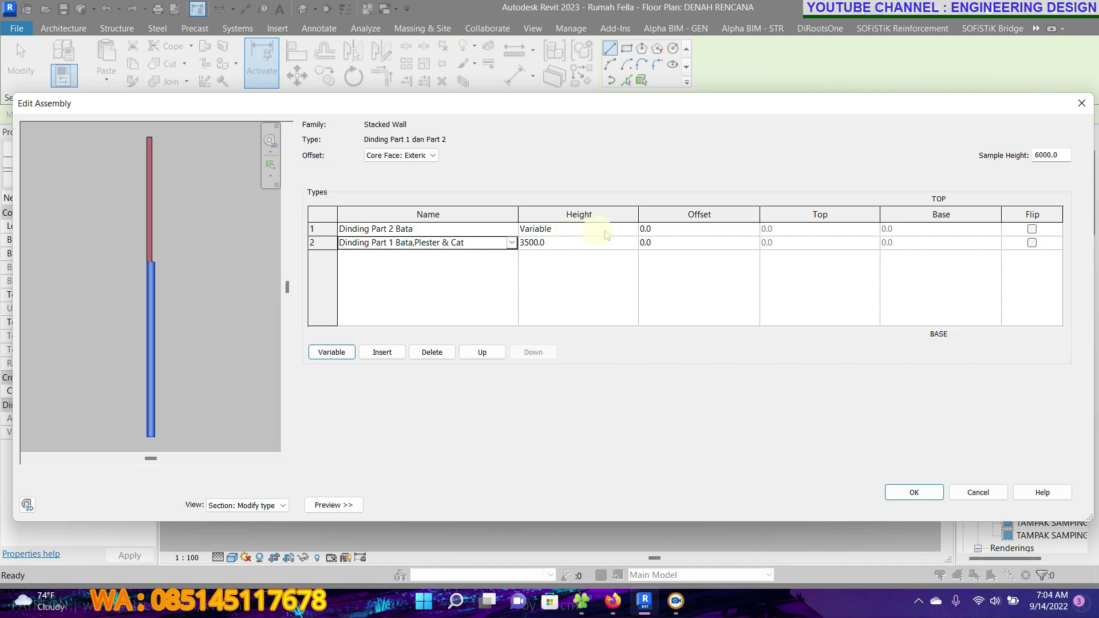
Give the upper Dinding Part 2 Bata component a -25.0 offset, checking the junction in the preview
scroll(147, 261, "up", 5)
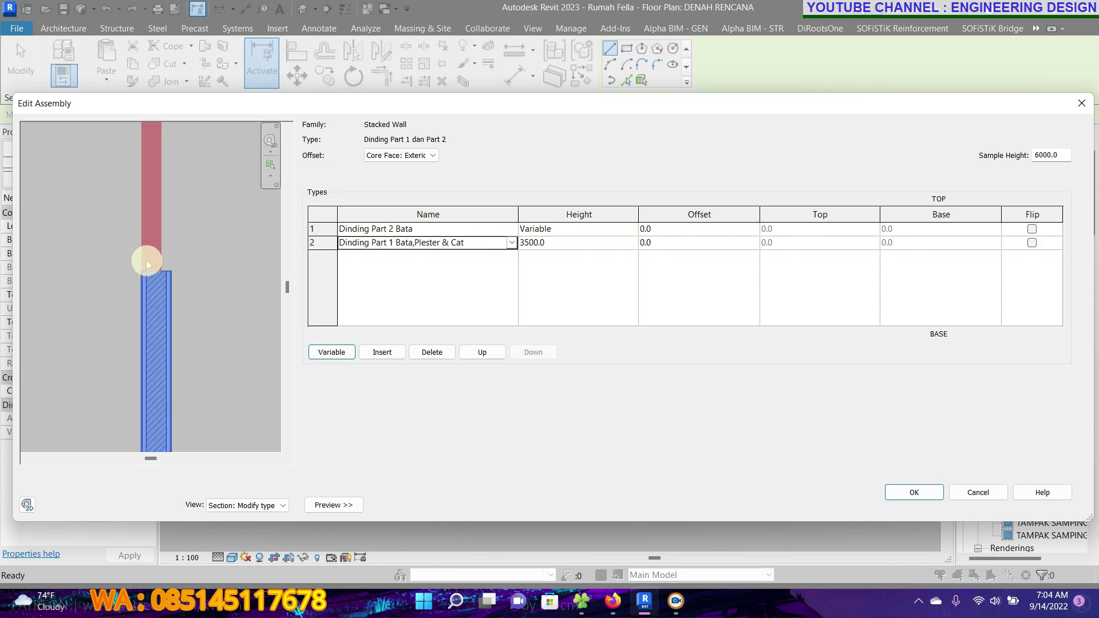
scroll(150, 268, "up", 2)
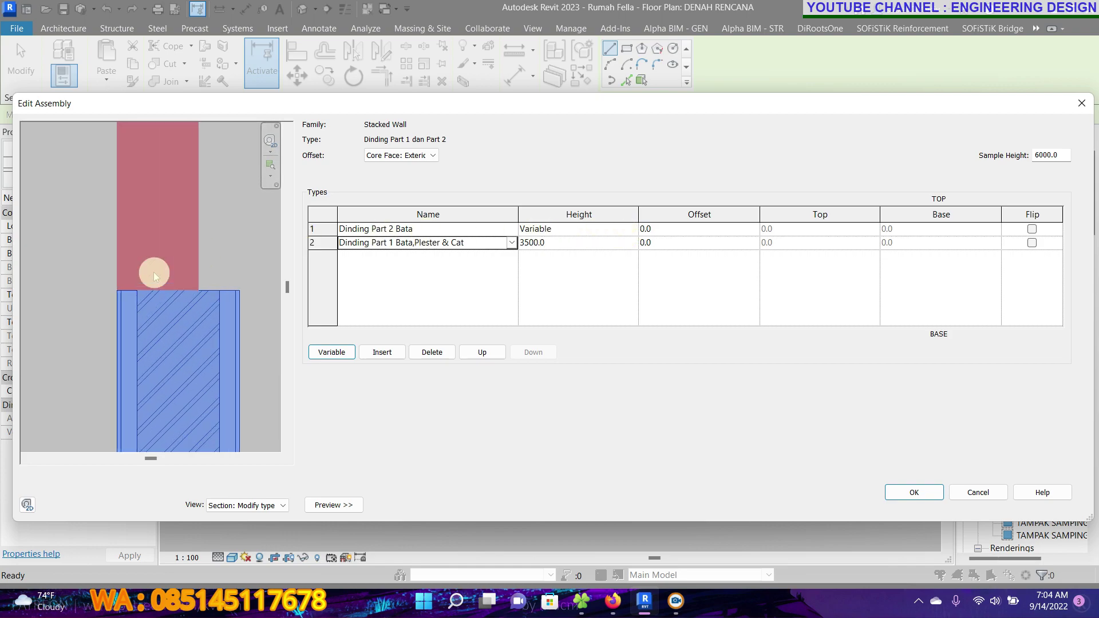
scroll(154, 273, "up", 3)
middle_click_drag(62, 290, 49, 275)
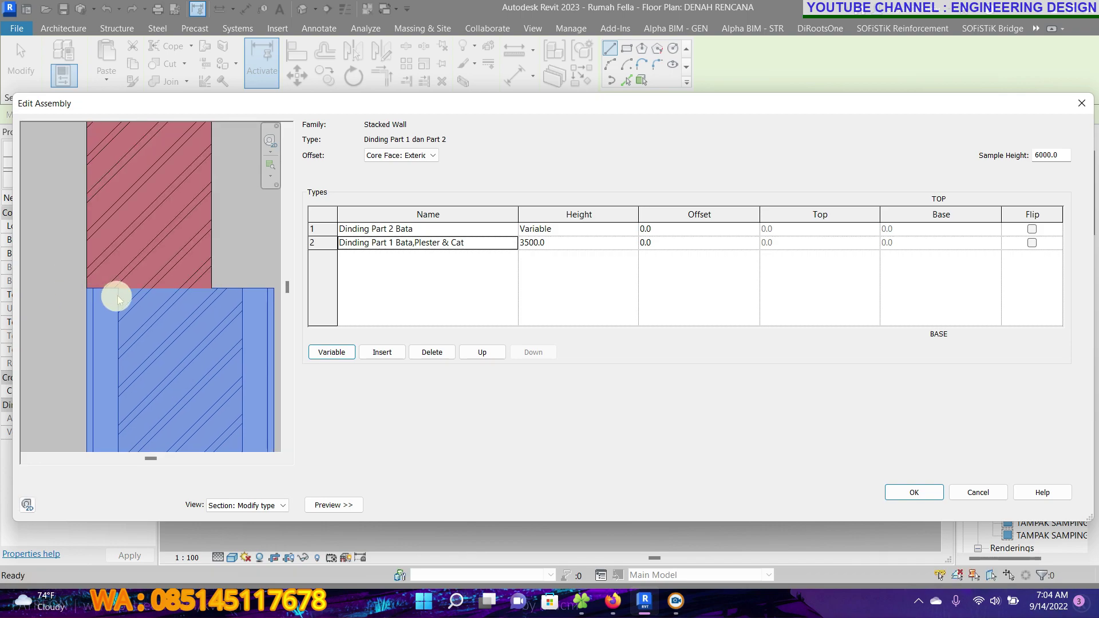
left_click(676, 232)
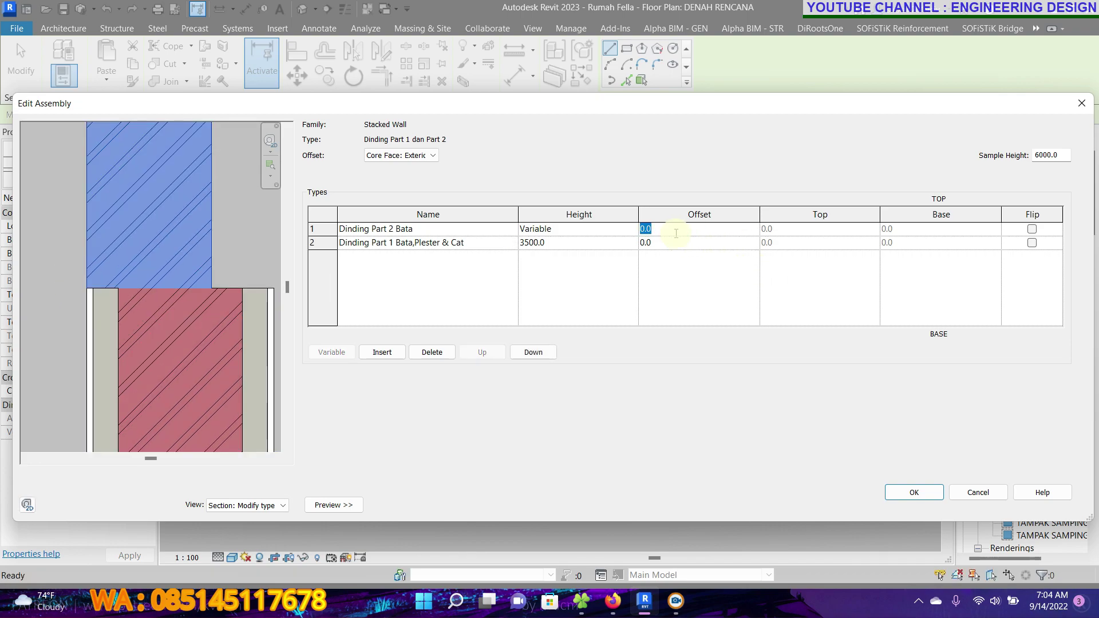
type("25")
key("Tab")
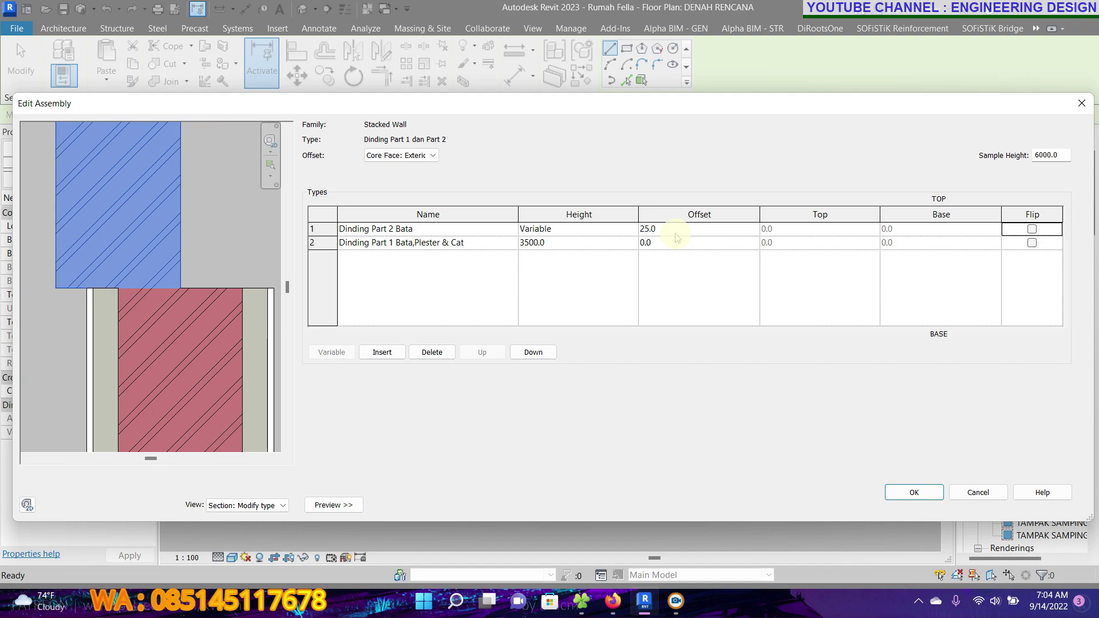
left_click(676, 233)
type("-25")
key("Tab")
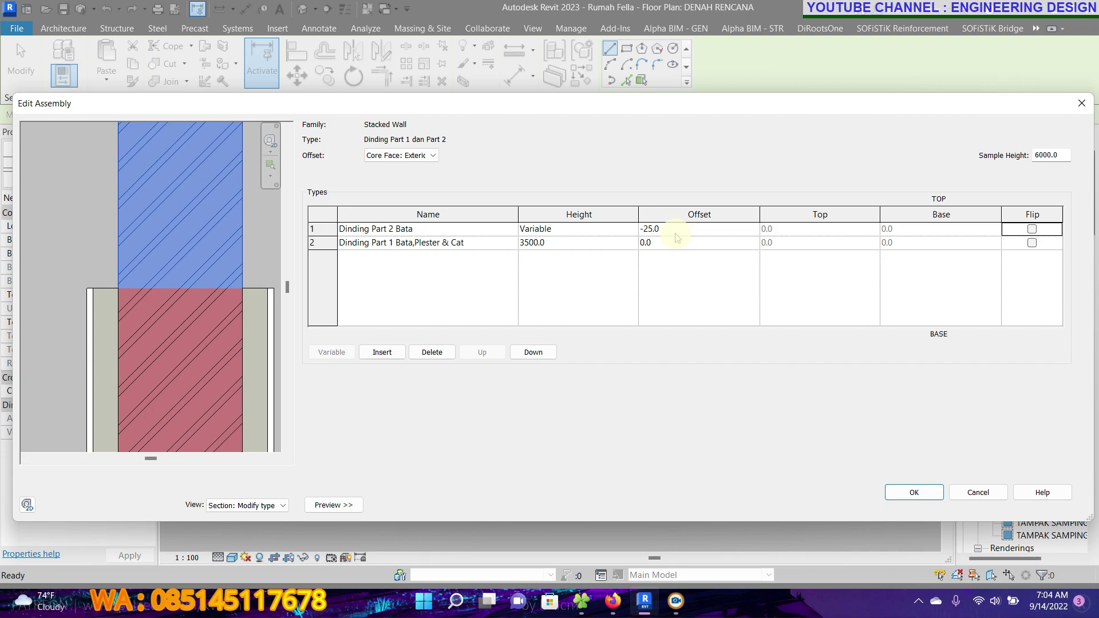
scroll(165, 258, "down", 2)
scroll(165, 257, "down", 2)
scroll(165, 259, "down", 2)
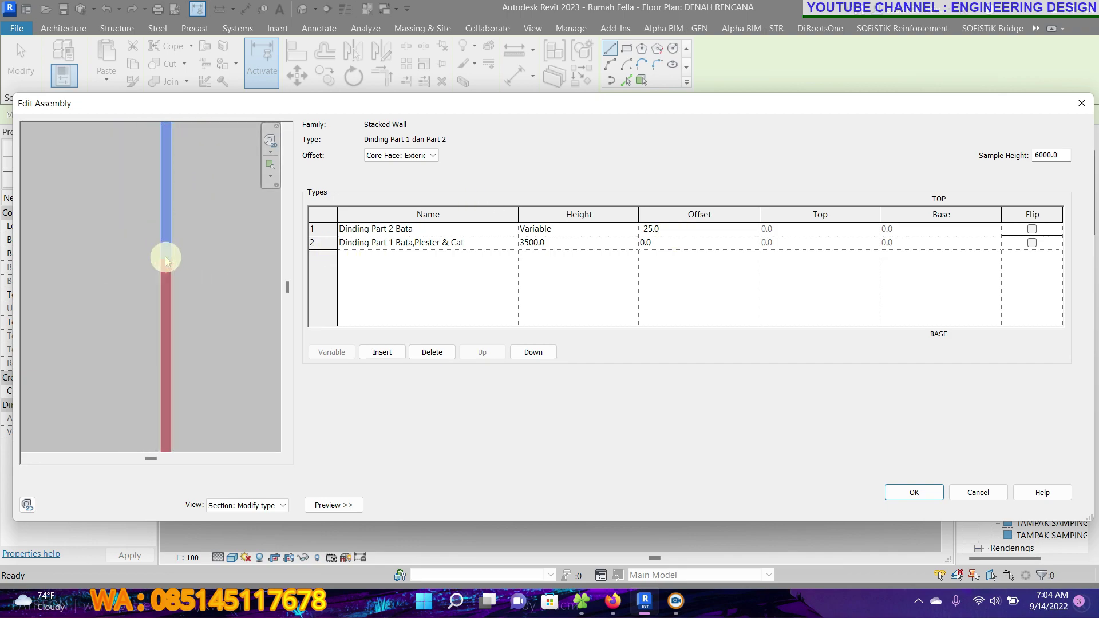
scroll(166, 261, "down", 2)
scroll(165, 260, "up", 1)
scroll(166, 260, "up", 2)
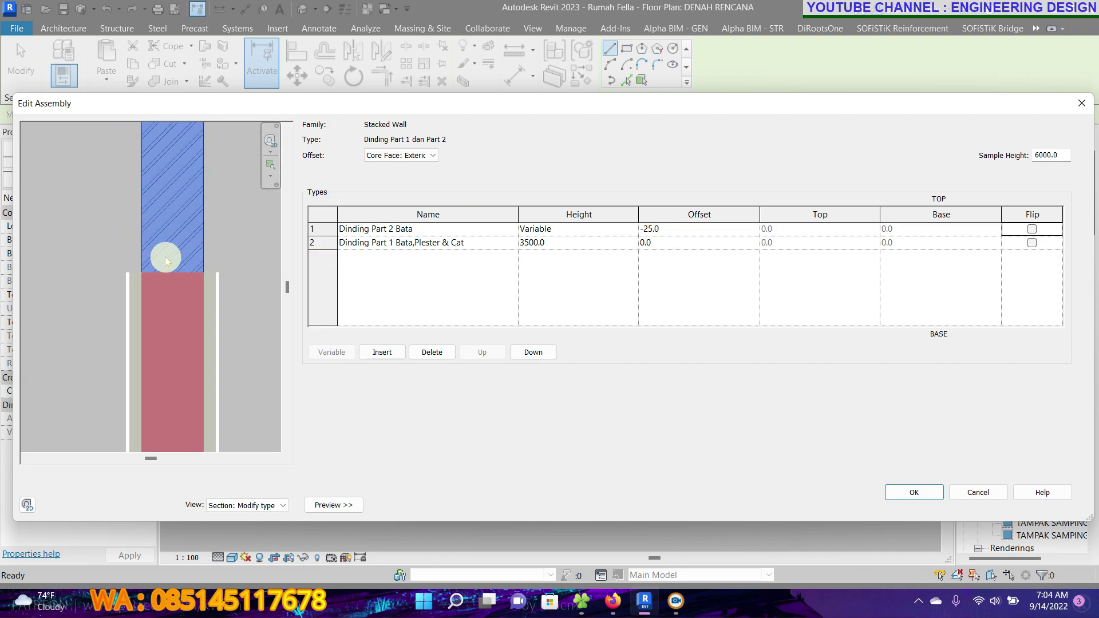
scroll(166, 261, "up", 2)
scroll(114, 257, "down", 1)
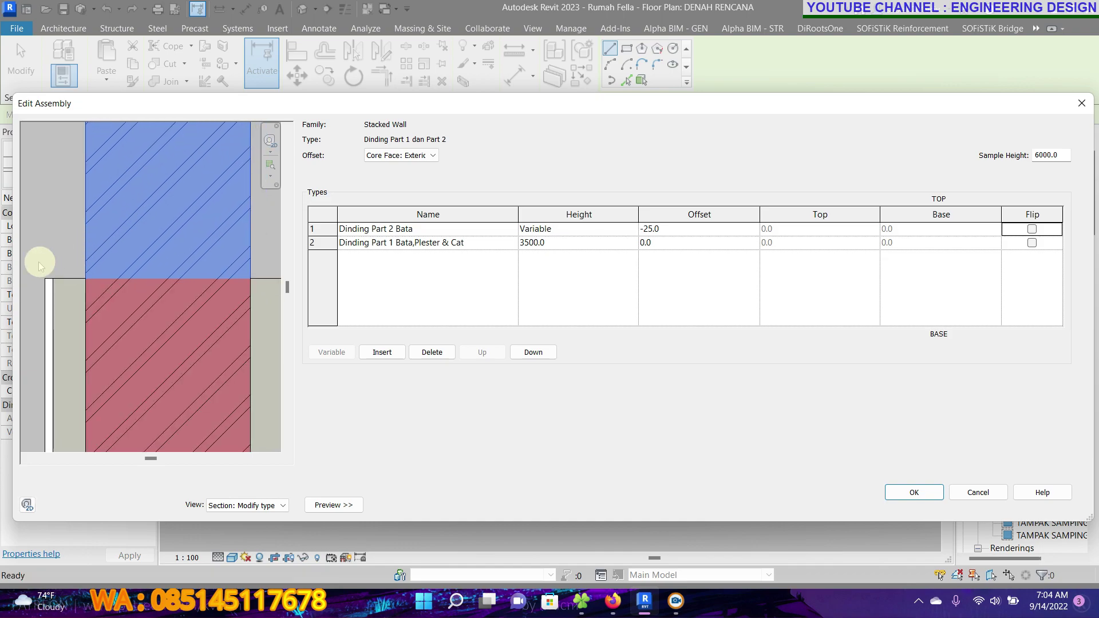
scroll(40, 266, "down", 1)
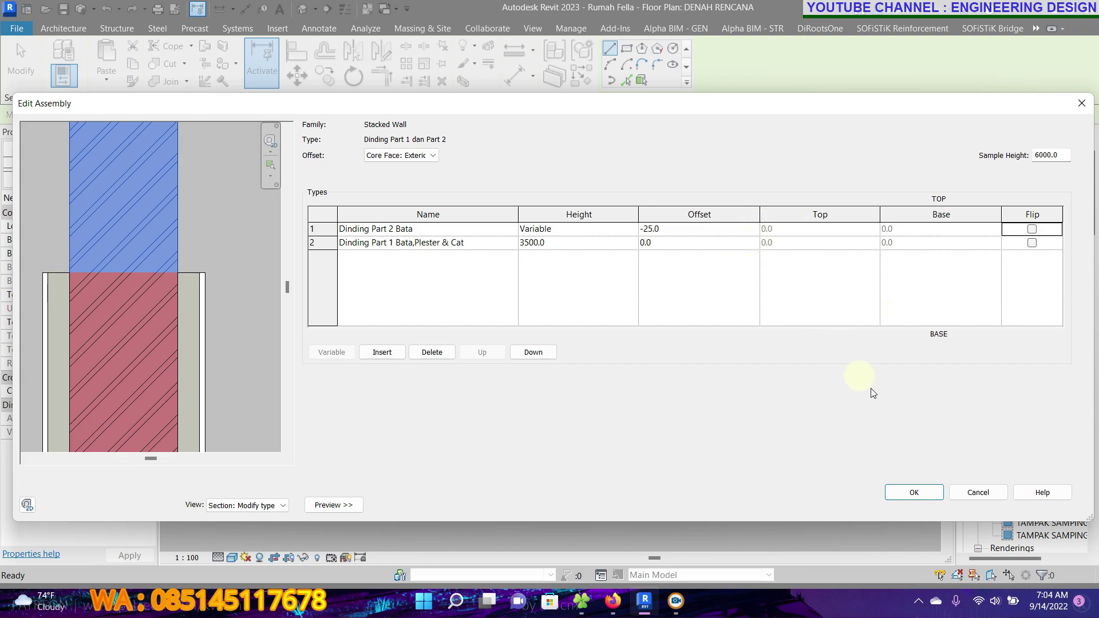
Accept the stacked assembly and Type Properties to save the new stacked wall type
left_click(917, 493)
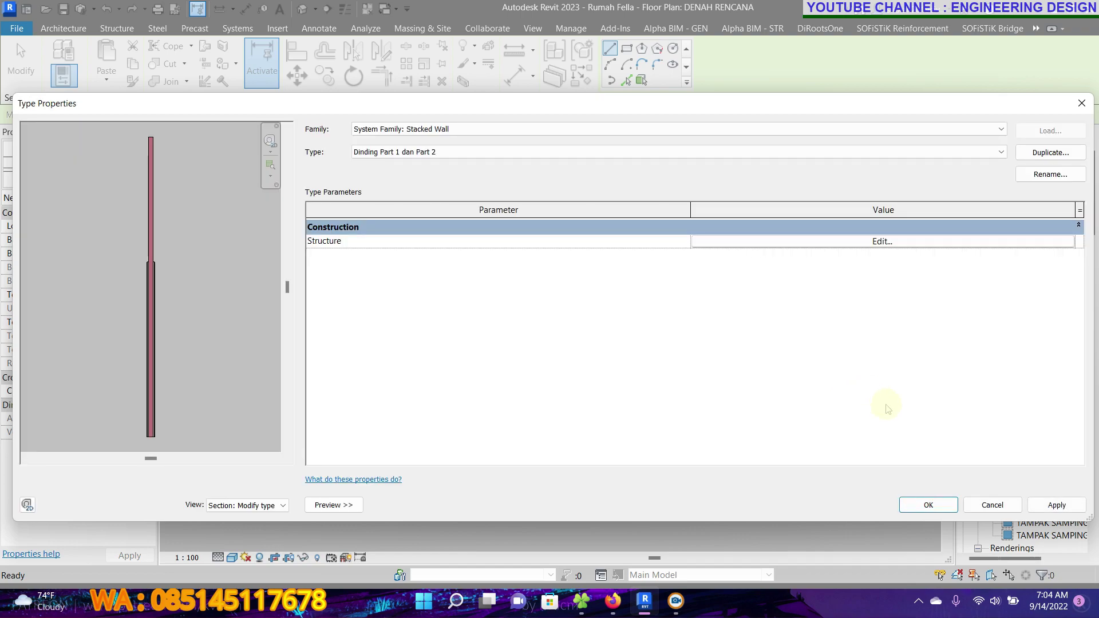
left_click(924, 503)
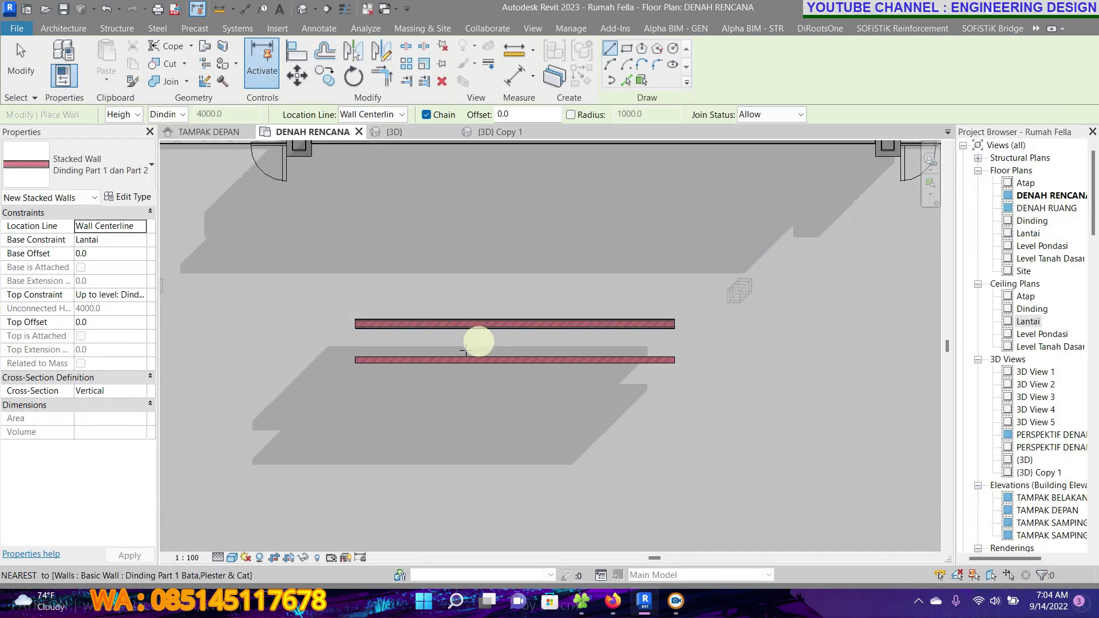
scroll(380, 377, "up", 1)
scroll(380, 377, "up", 1)
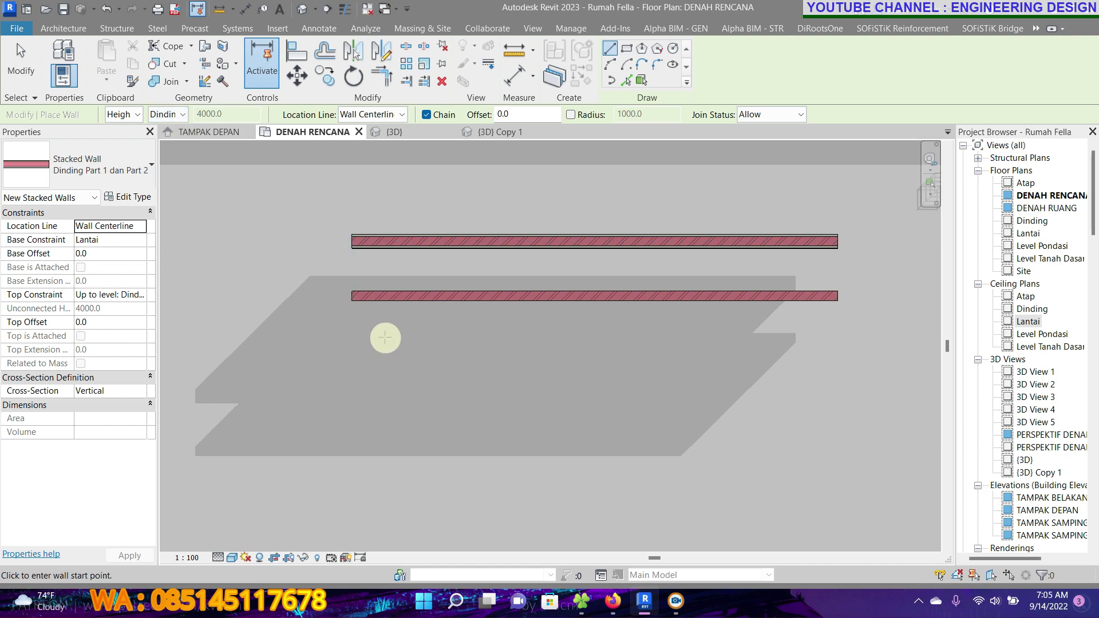
Draw a third horizontal stacked wall below and level with the two existing walls
left_click(353, 349)
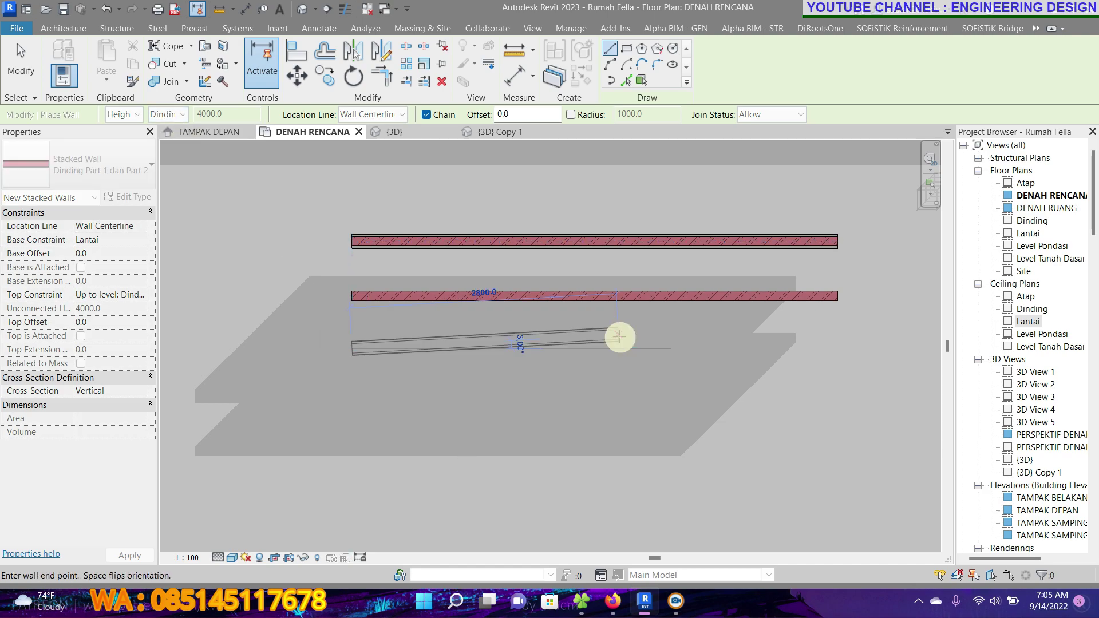
left_click(836, 353)
key("Escape")
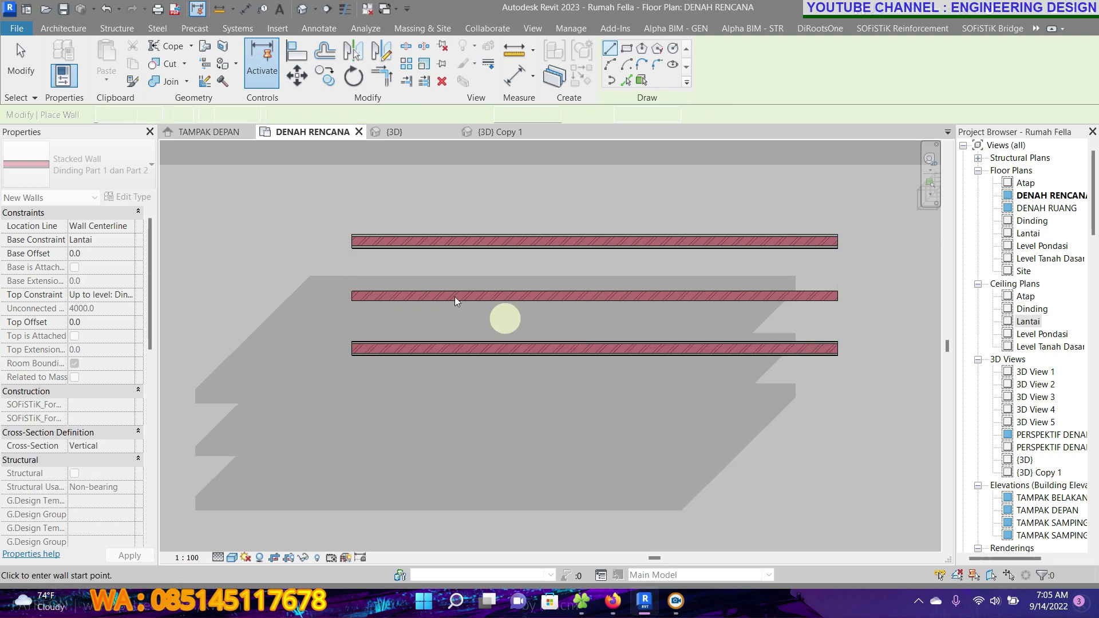
key("Escape")
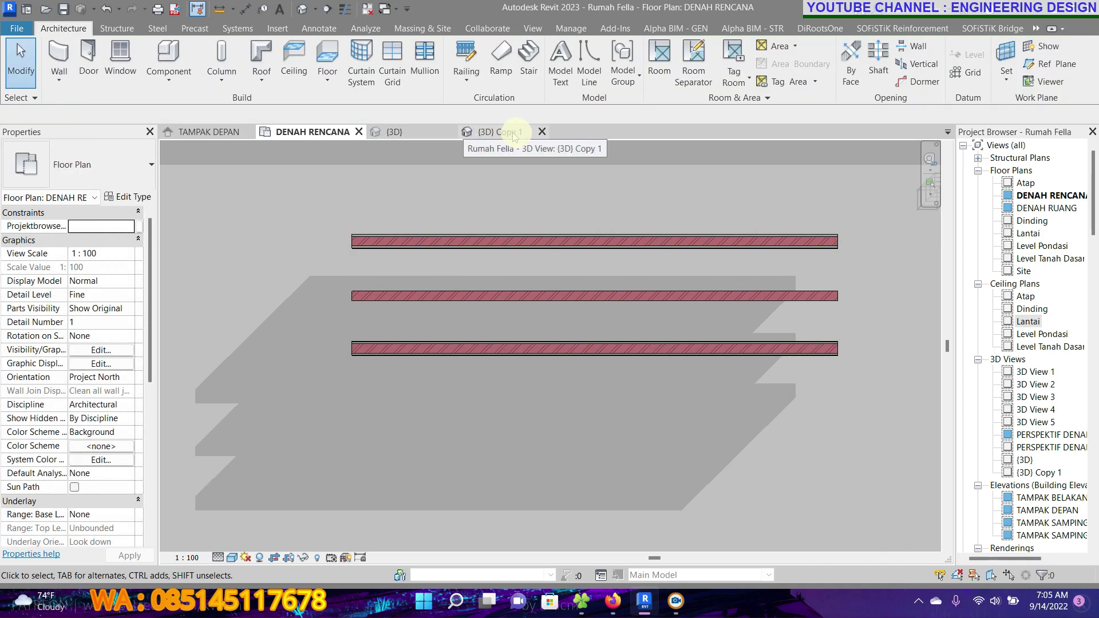
left_click(406, 132)
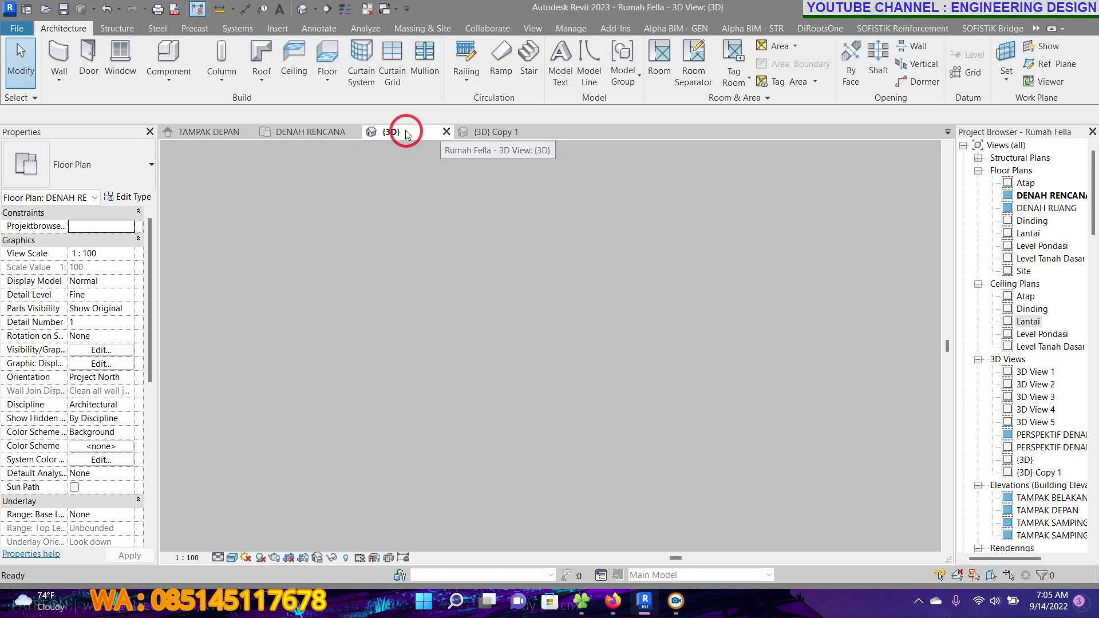
middle_click_drag(420, 343, 269, 219, "shift")
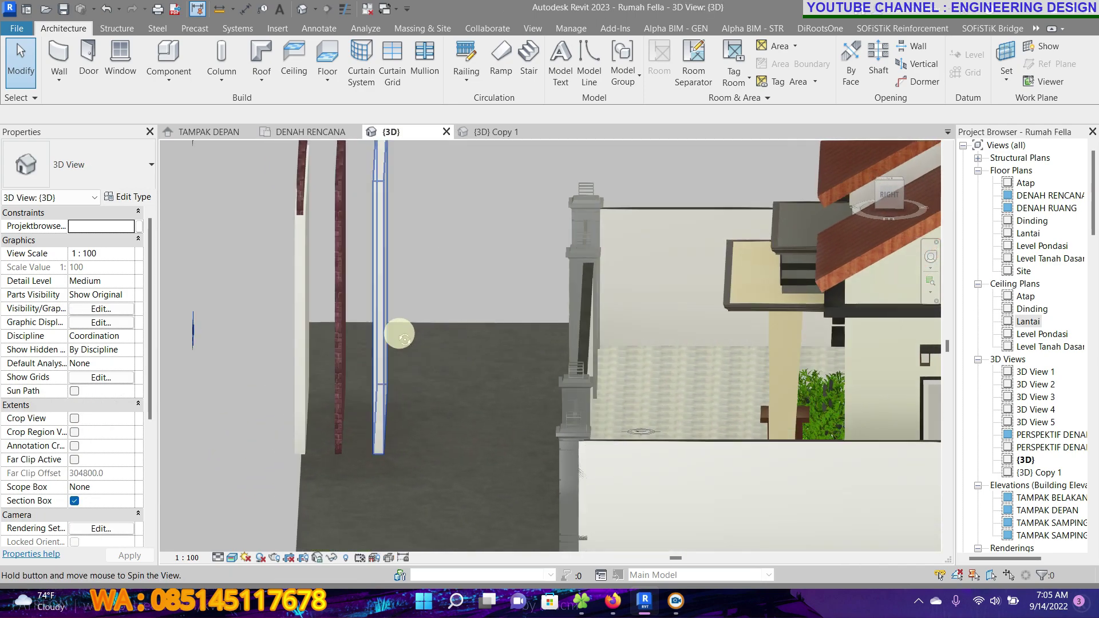
scroll(269, 219, "up", 3)
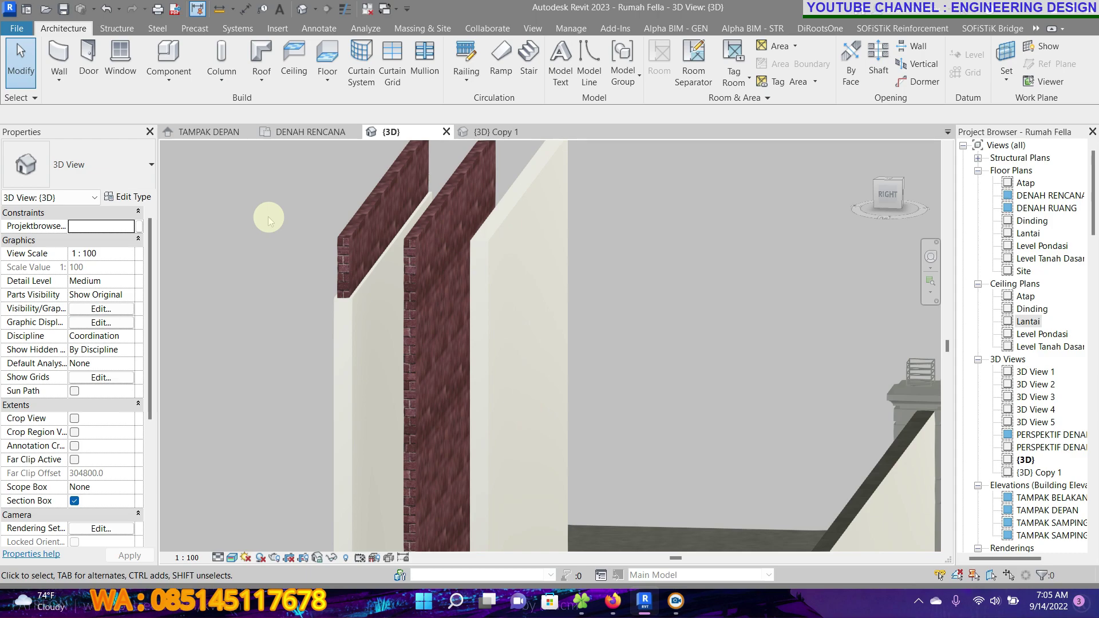
left_click(342, 280)
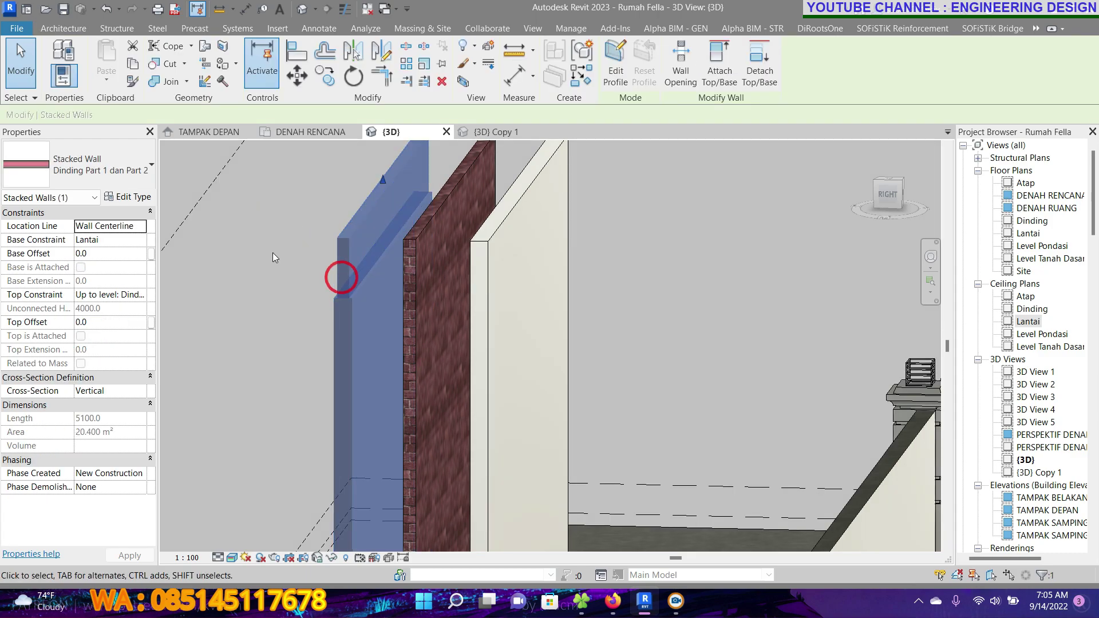
middle_click_drag(341, 280, 273, 252, "shift")
left_click(229, 284)
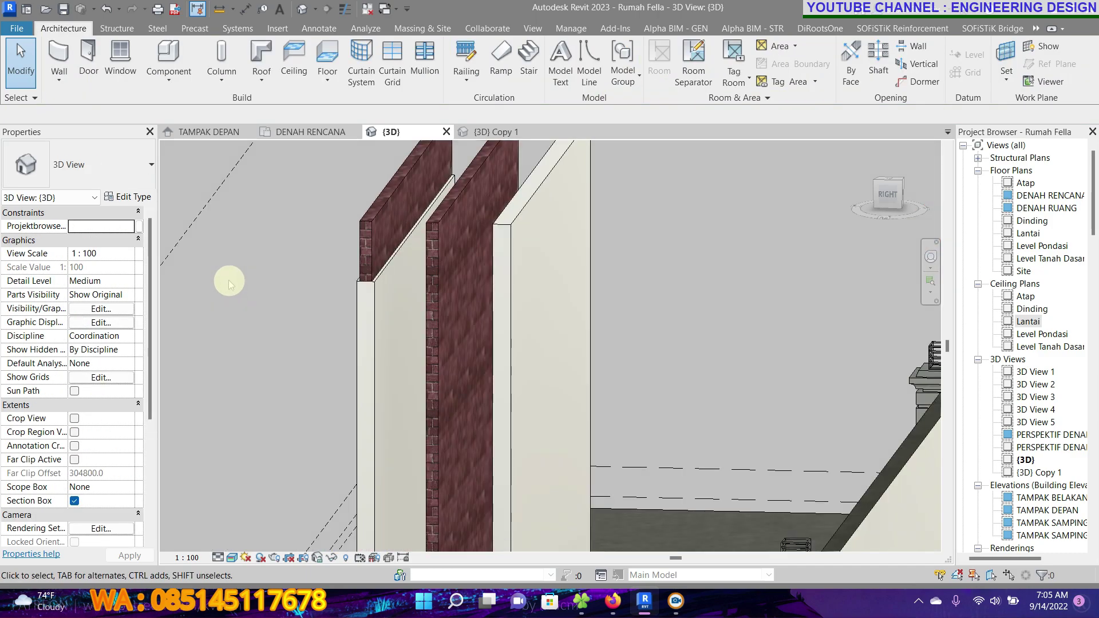
middle_click_drag(229, 284, 283, 312, "shift")
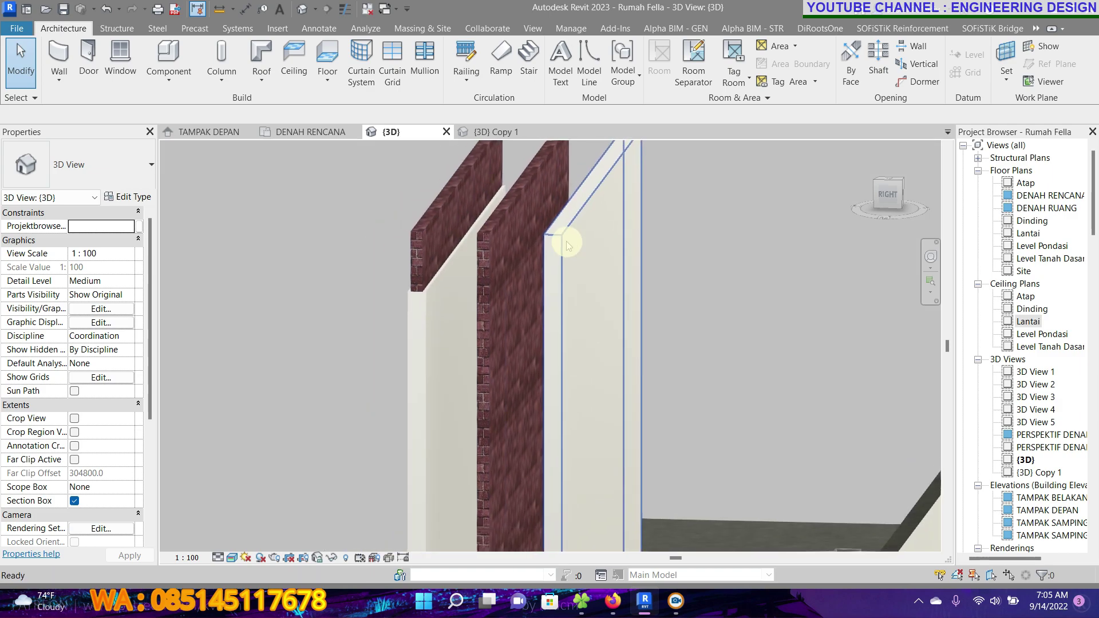
mouse_move(560, 238)
middle_mouse_down()
mouse_move(562, 327)
mouse_move(580, 314)
middle_mouse_up()
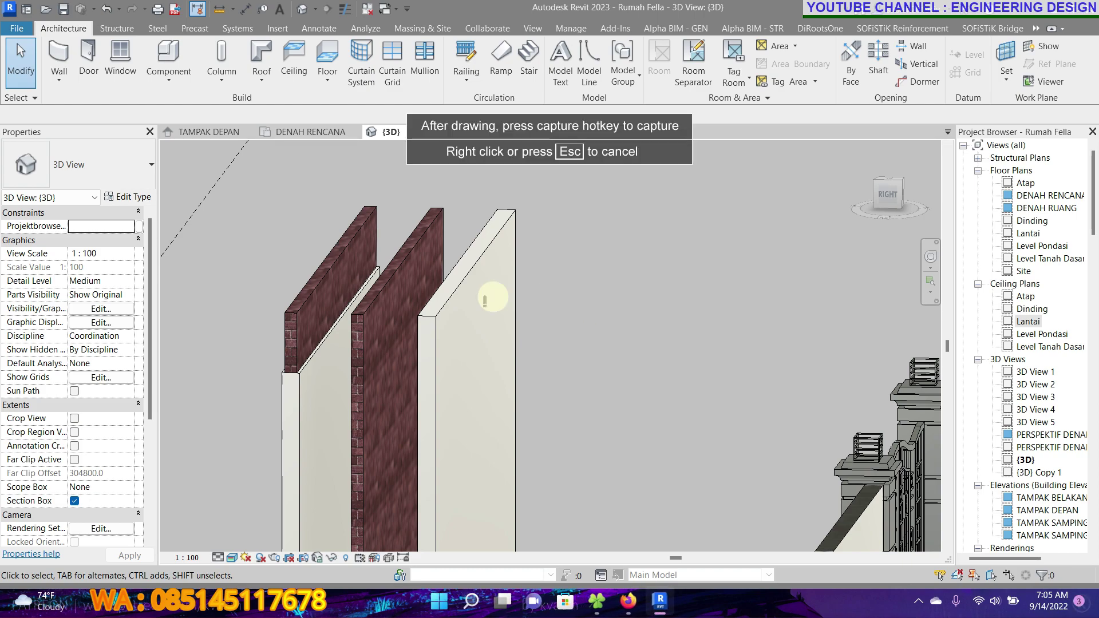
Select the leftmost wall, identified as stacked type Dinding Part 1 dan Part 2, 5100 long
mouse_move(475, 330)
left_mouse_down()
mouse_move(618, 323)
mouse_move(660, 345)
left_mouse_up()
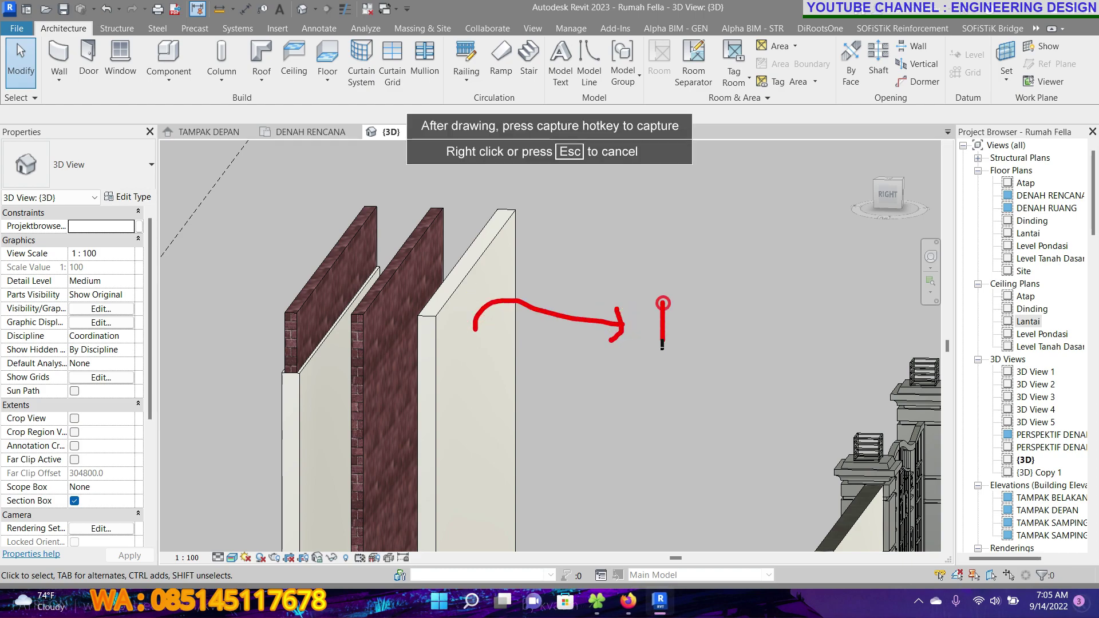
mouse_move(658, 303)
left_mouse_down()
mouse_move(663, 324)
mouse_move(649, 345)
mouse_move(739, 338)
mouse_move(761, 312)
mouse_move(785, 339)
left_mouse_up()
mouse_move(848, 325)
left_mouse_down()
mouse_move(887, 309)
mouse_move(934, 341)
left_mouse_up()
mouse_move(423, 257)
left_mouse_down()
mouse_move(504, 251)
mouse_move(598, 307)
mouse_move(598, 289)
left_mouse_up()
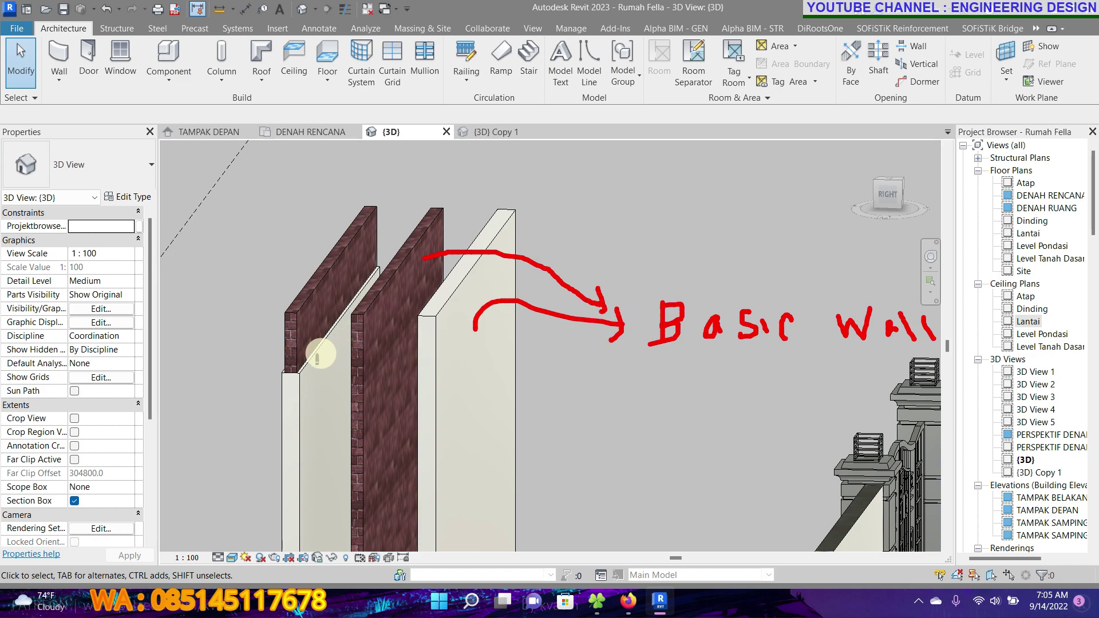
mouse_move(302, 357)
left_mouse_down()
mouse_move(281, 244)
mouse_move(292, 258)
left_mouse_up()
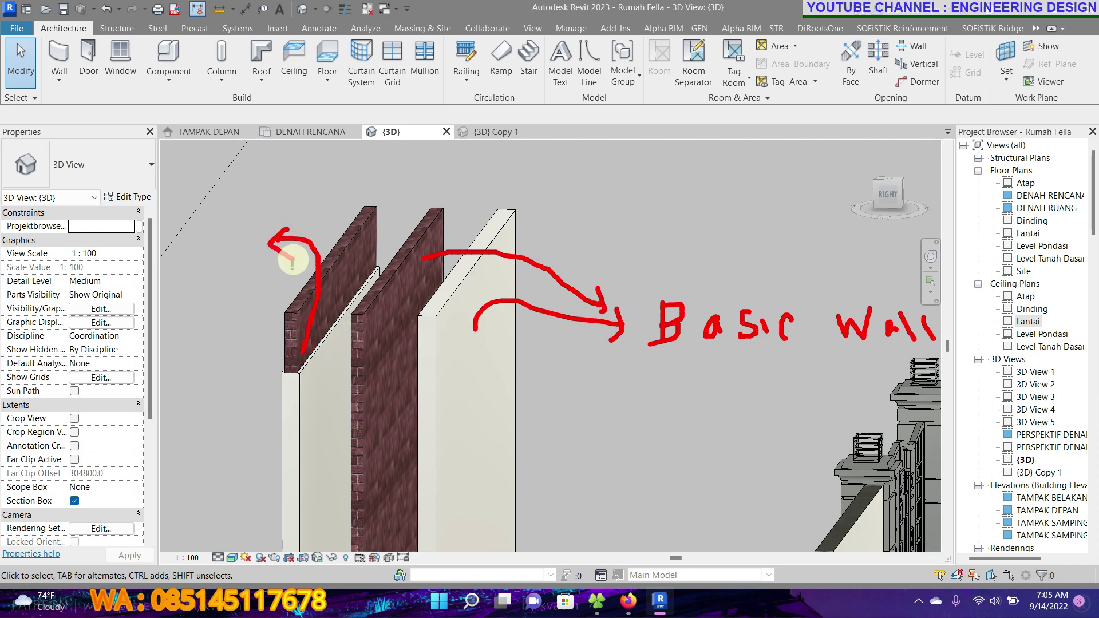
left_click_drag(213, 182, 192, 221)
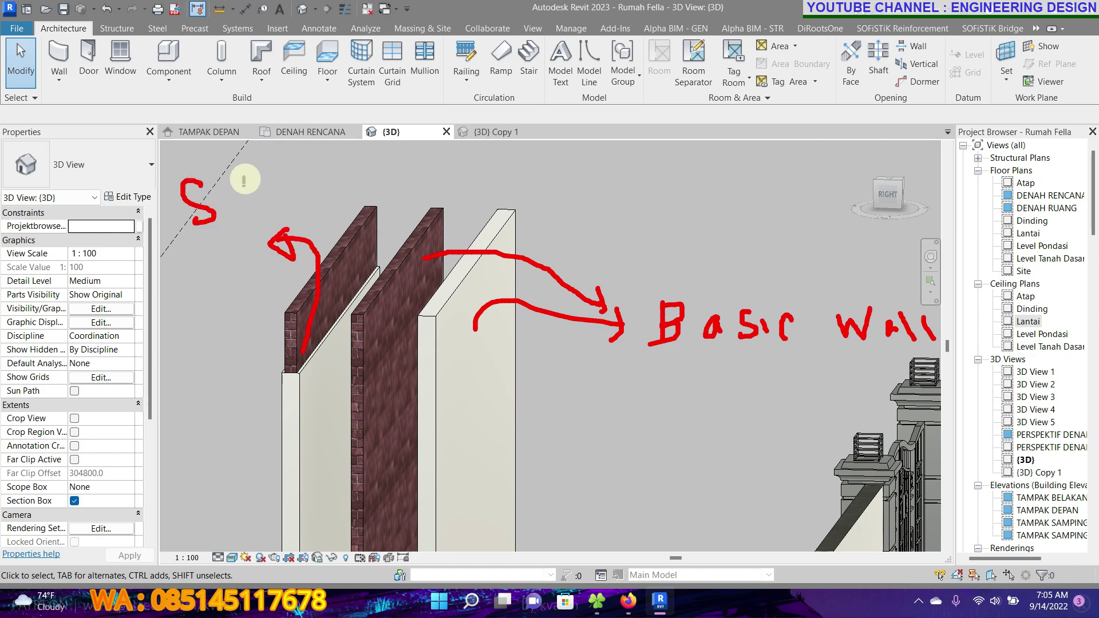
mouse_move(243, 171)
left_mouse_down()
mouse_move(255, 216)
mouse_move(260, 195)
mouse_move(386, 196)
left_mouse_up()
mouse_move(429, 161)
left_mouse_down()
mouse_move(422, 188)
mouse_move(495, 166)
left_mouse_up()
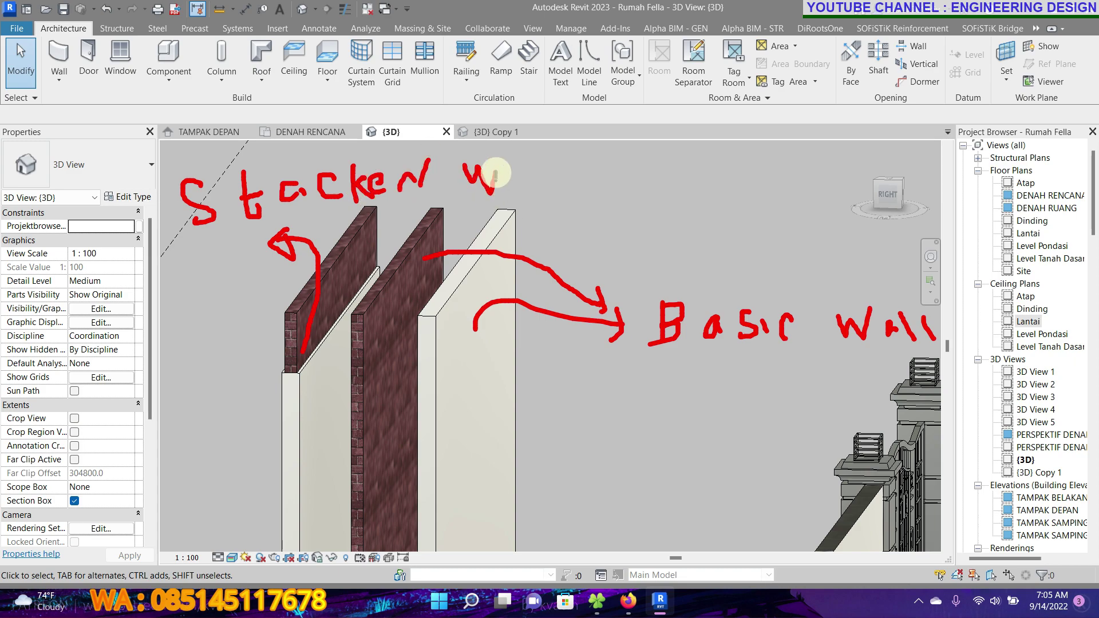
left_click_drag(569, 163, 572, 189)
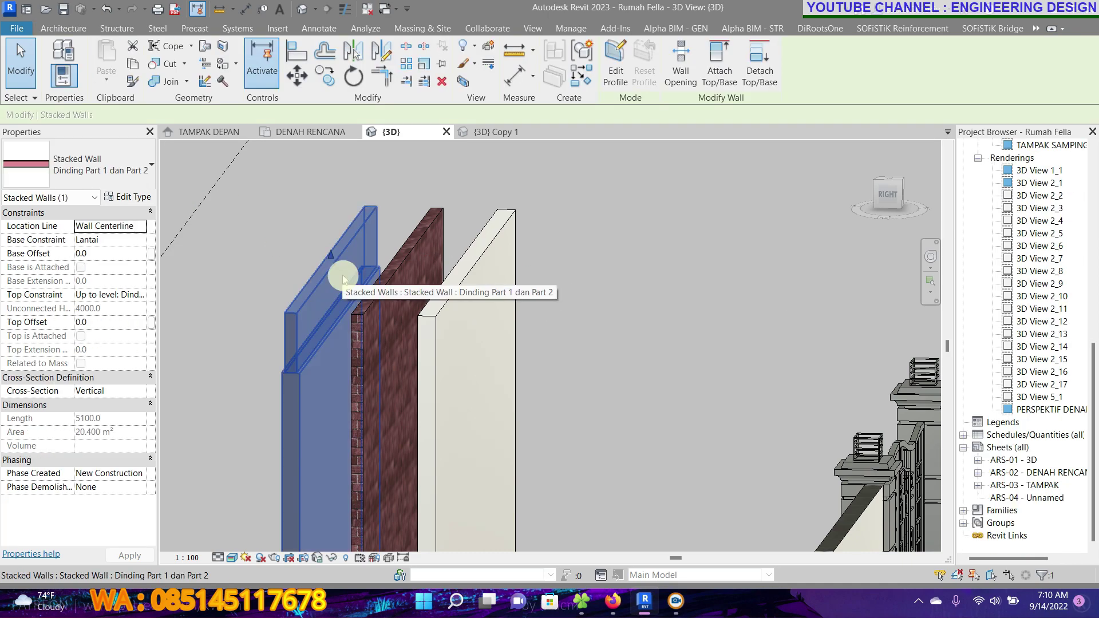
Clear the wall selection and zoom out over the drawn walls
left_click(232, 235)
scroll(231, 229, "down", 2)
scroll(237, 237, "down", 2)
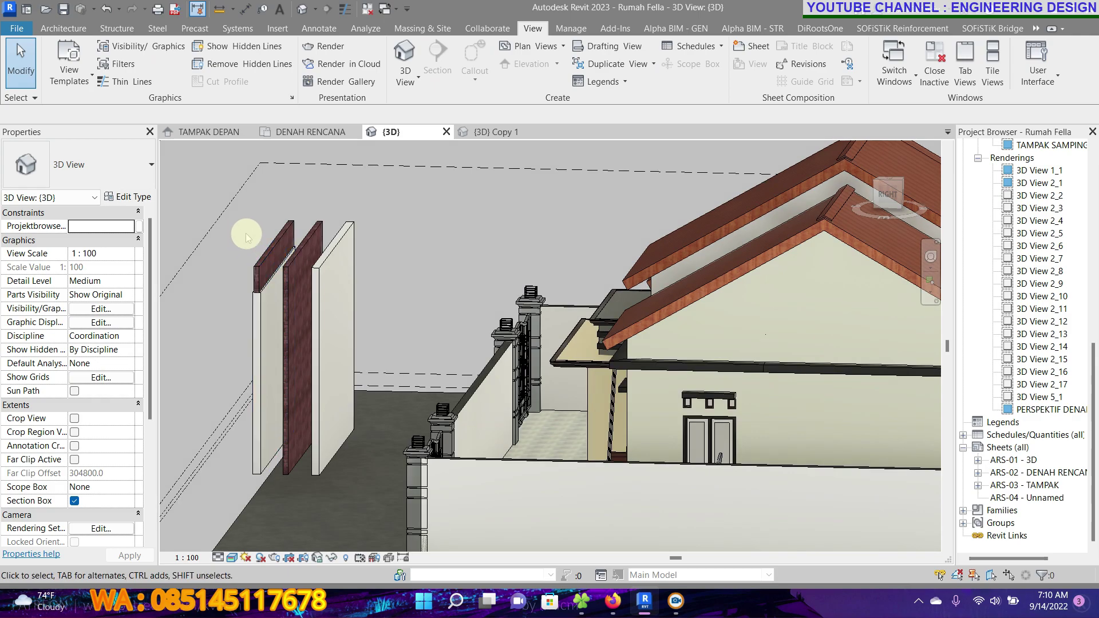
scroll(244, 234, "down", 1)
scroll(243, 236, "down", 2)
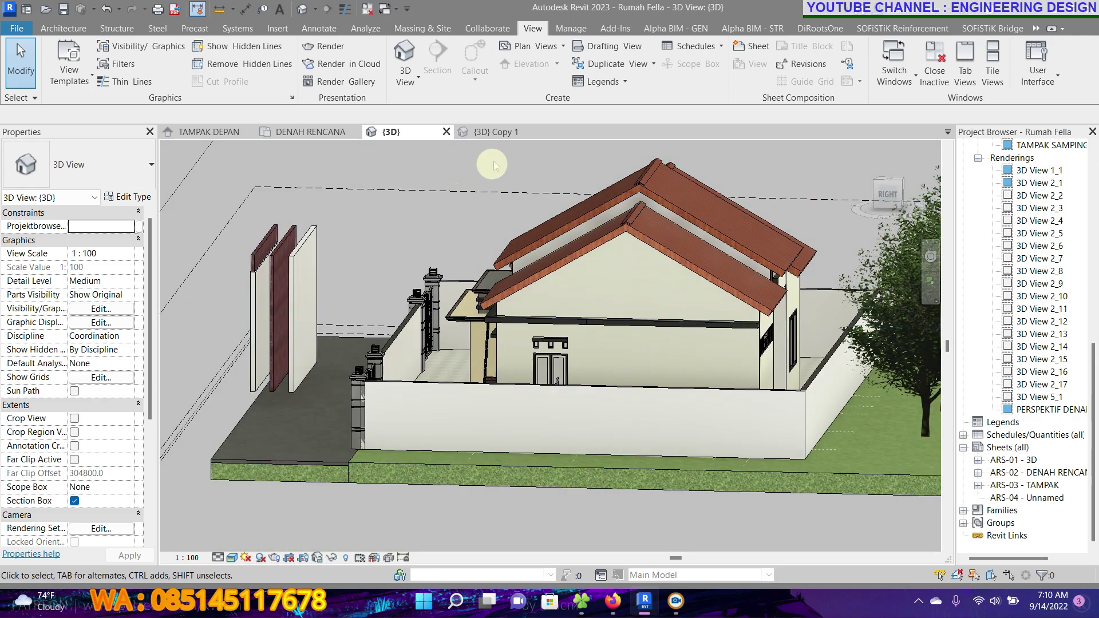
scroll(263, 236, "up", 3)
scroll(252, 229, "up", 2)
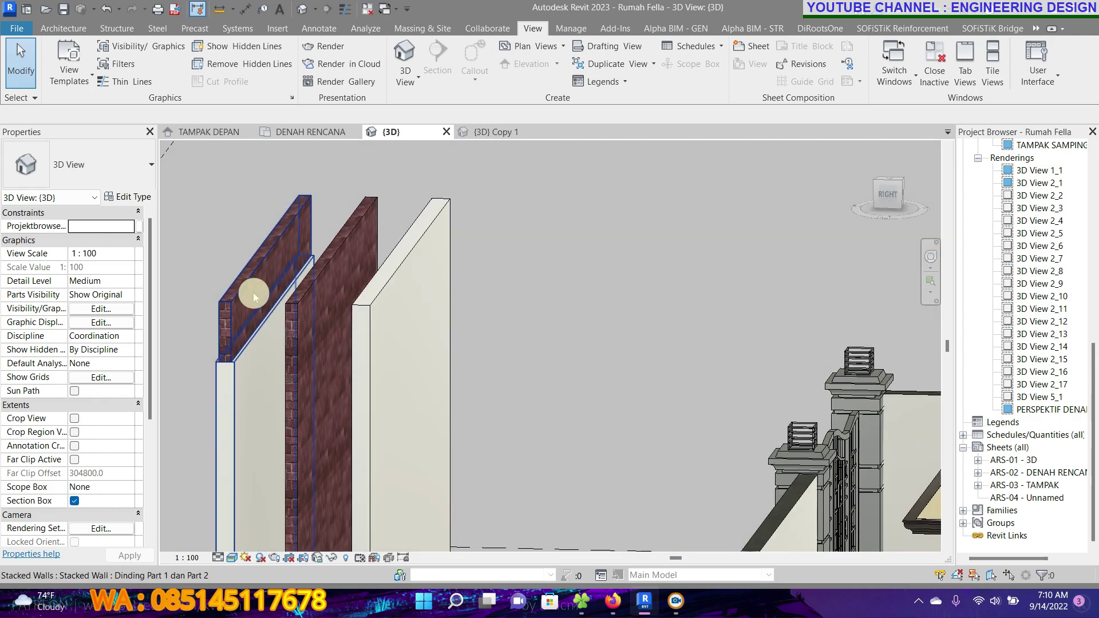
Inspect the stacked wall's brick upper part, then orbit the {3D} Copy 1 cutaway toward the interior
left_click(248, 288)
scroll(247, 288, "down", 2)
left_click(247, 194)
left_click(256, 261)
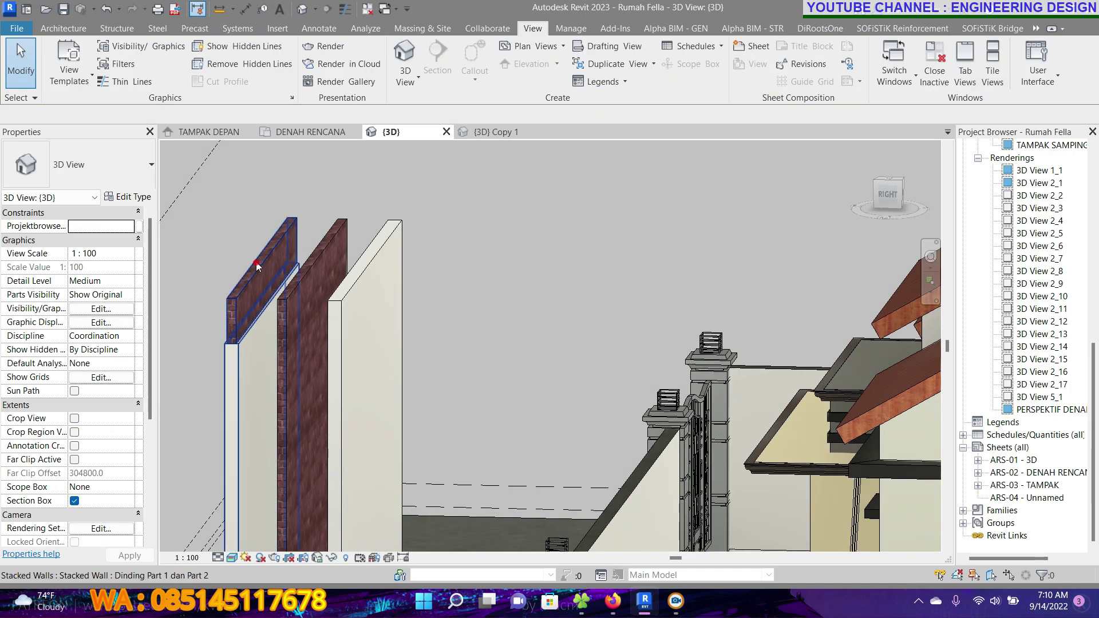
left_click(244, 201)
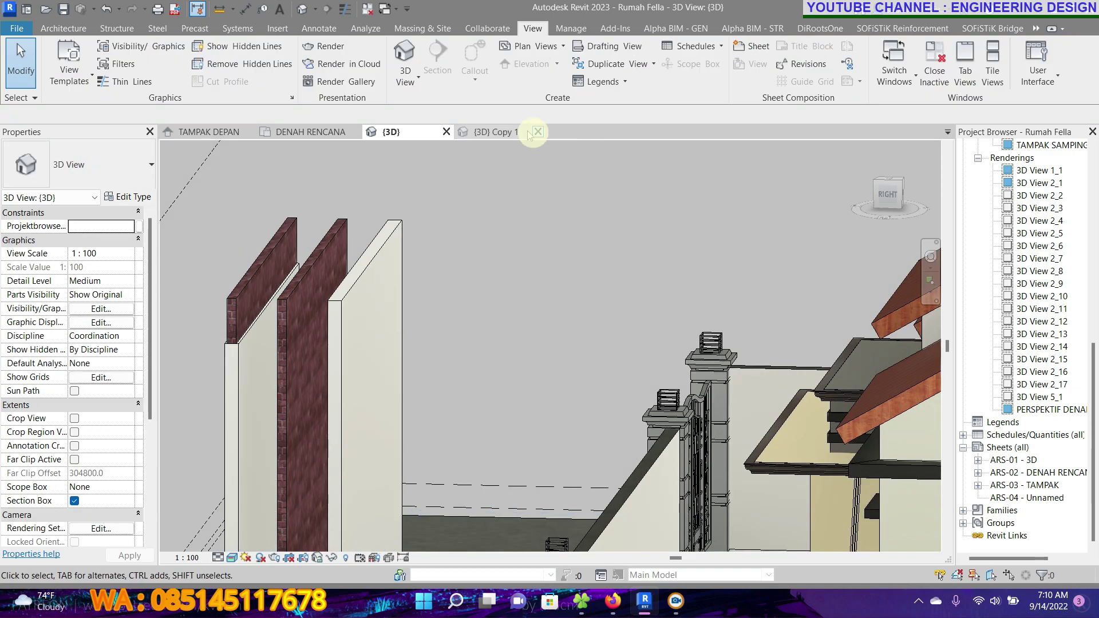
left_click(481, 131)
middle_click_drag(566, 309, 545, 298, "shift")
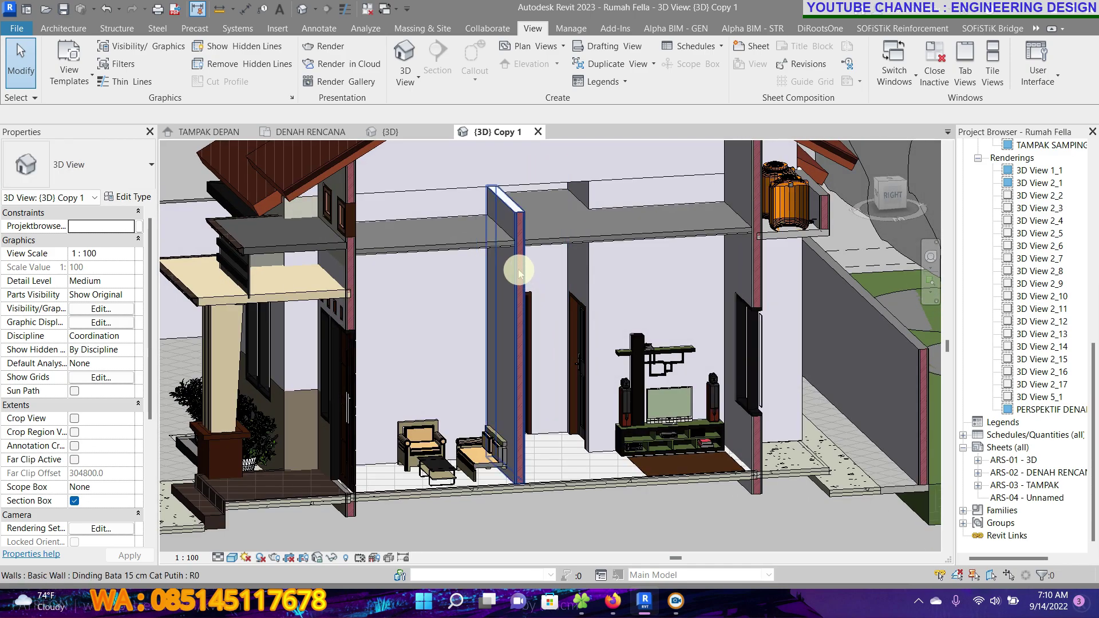
Change the wall beside the sofas to Stacked Wall: Dinding Part 1 dan Part 2
left_click(517, 270)
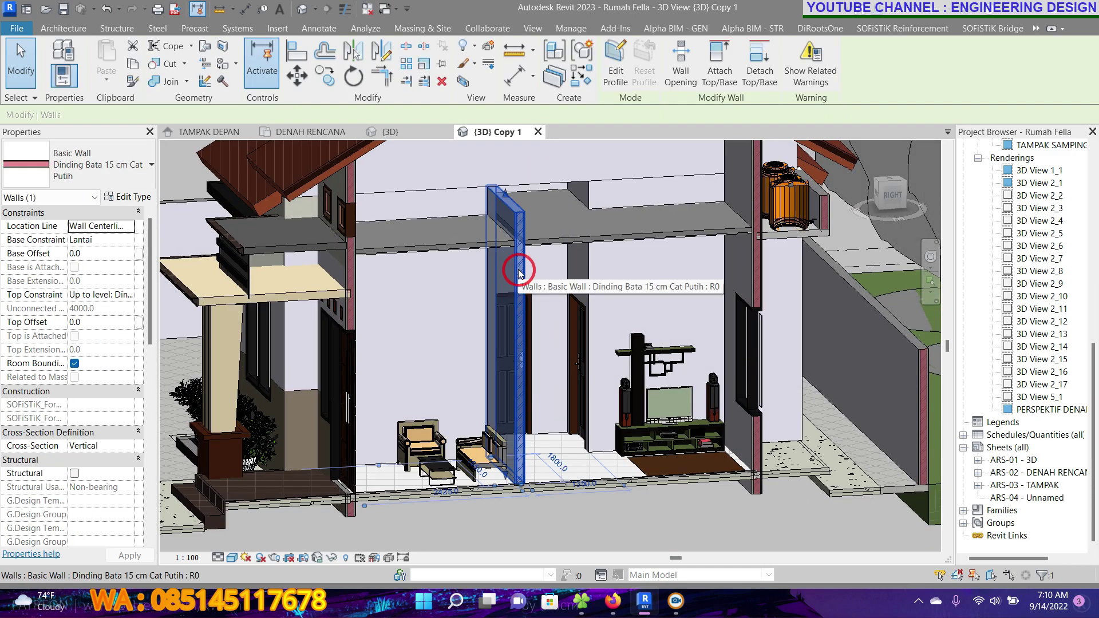
left_click(86, 164)
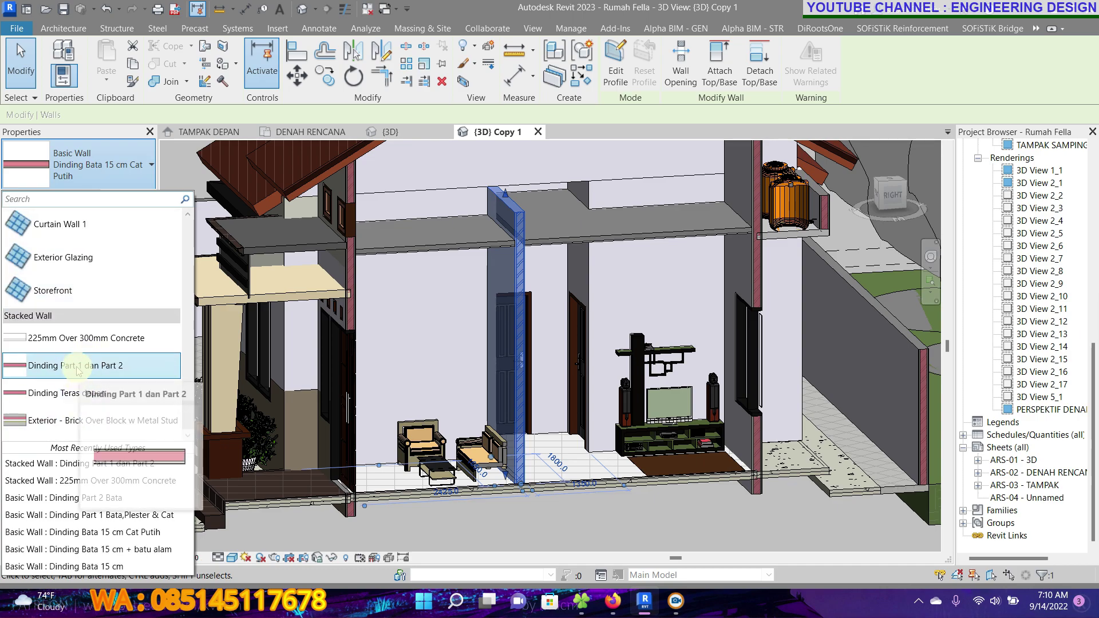
left_click(78, 369)
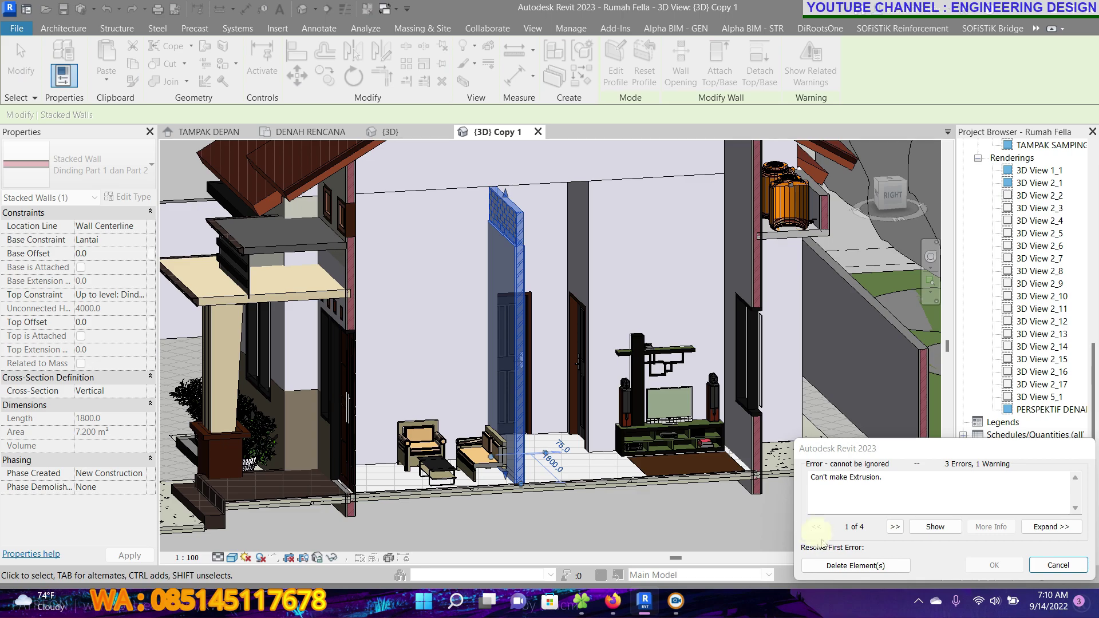
Delete the elements failing extrusion and orbit toward the other interior walls
left_click(856, 564)
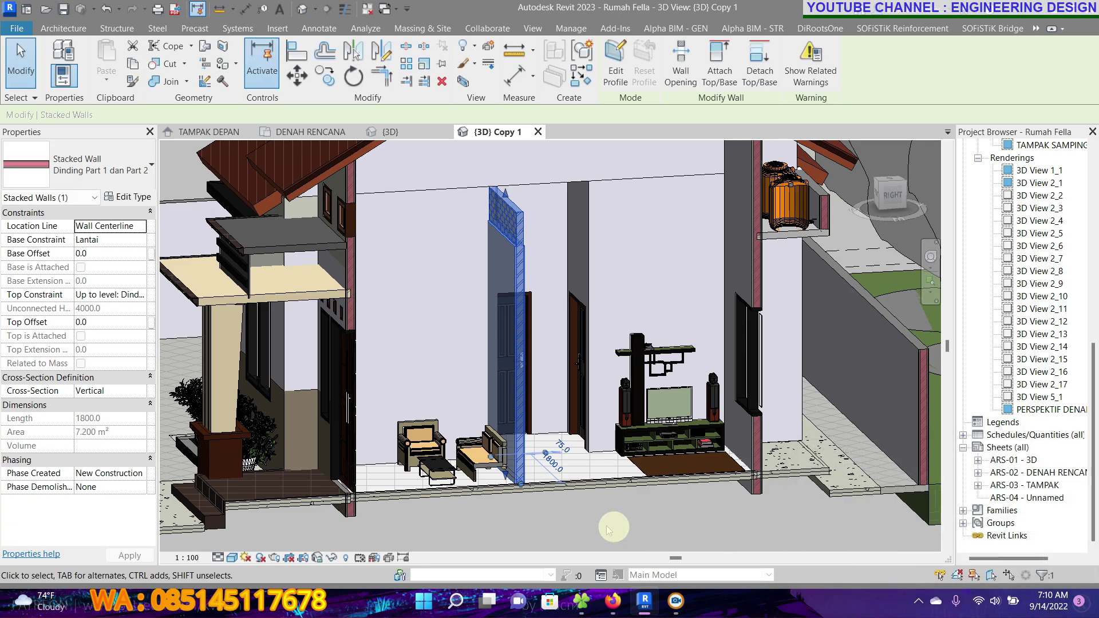
left_click(610, 528)
mouse_move(488, 255)
middle_mouse_down("shift")
mouse_move(449, 238)
mouse_move(530, 301)
mouse_move(536, 279)
middle_mouse_up("shift")
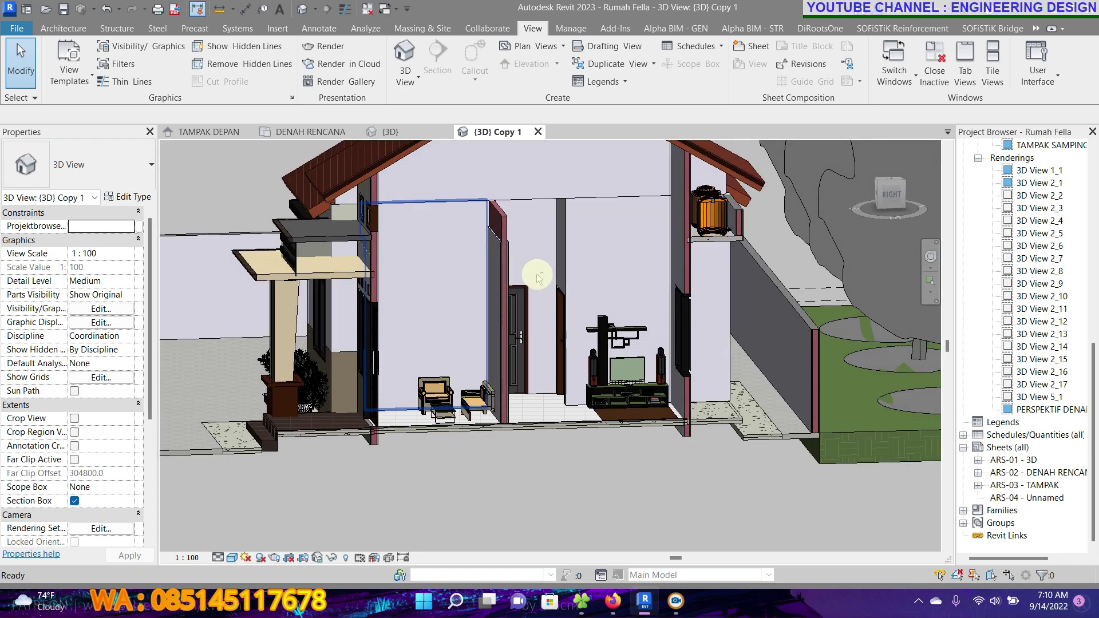
scroll(533, 275, "up", 1)
scroll(532, 275, "up", 1)
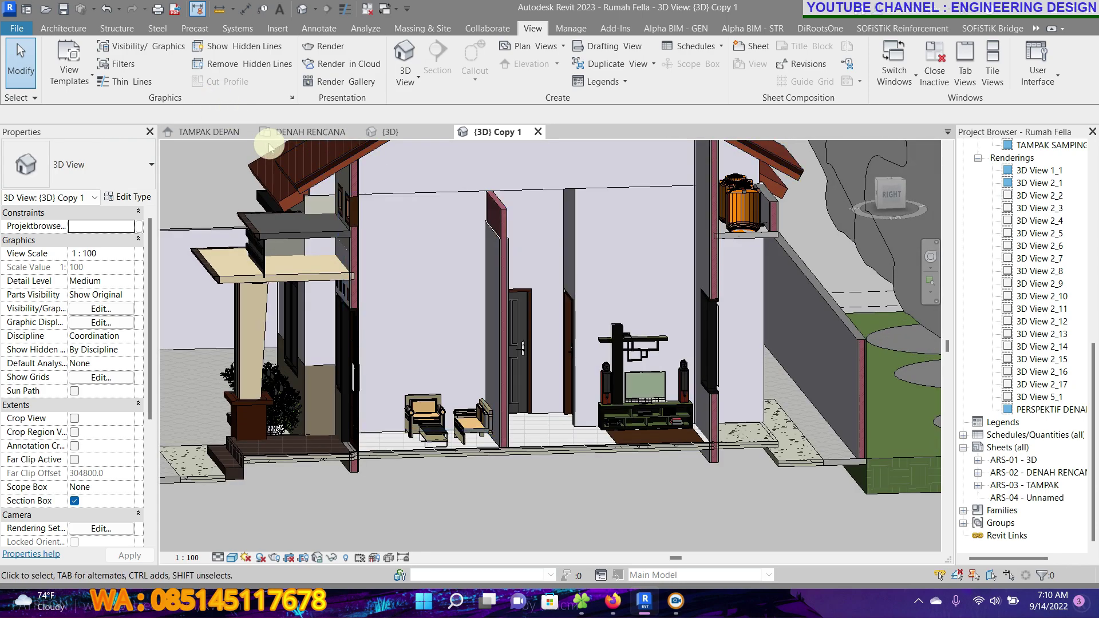
Match Type (MA) the stacked wall onto two more interior walls, dismissing the attachment warning
key("m")
key("a")
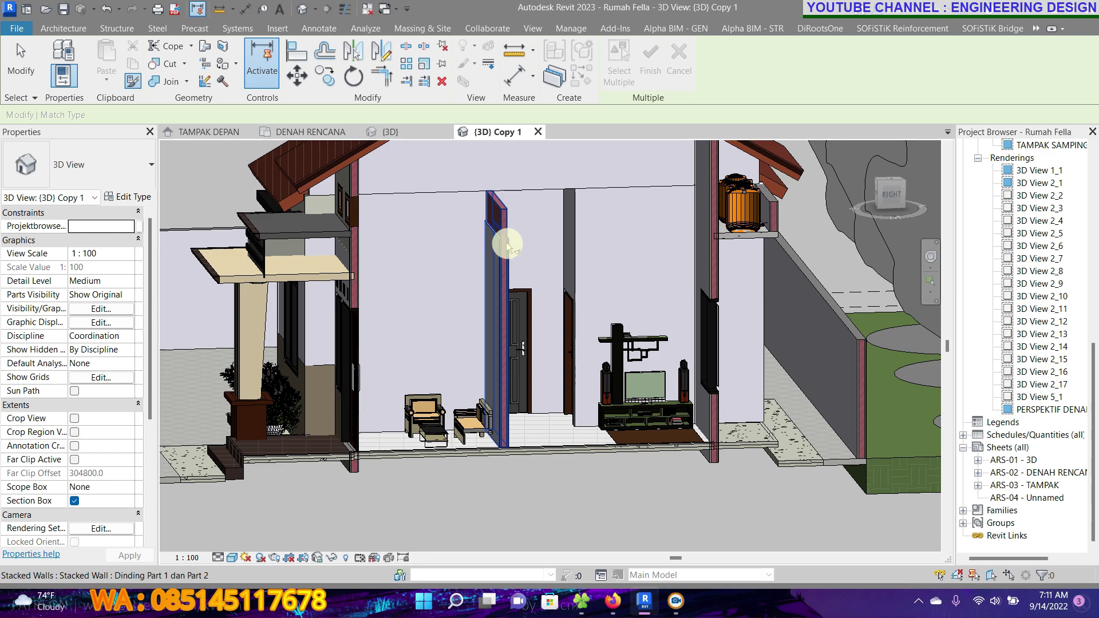
left_click(507, 243)
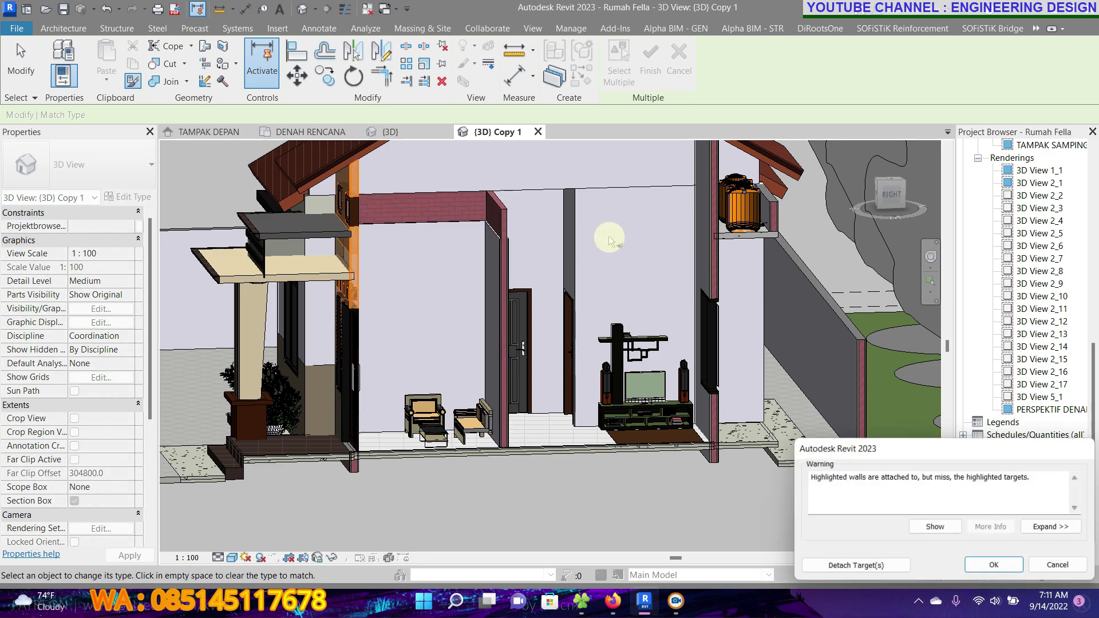
left_click(993, 564)
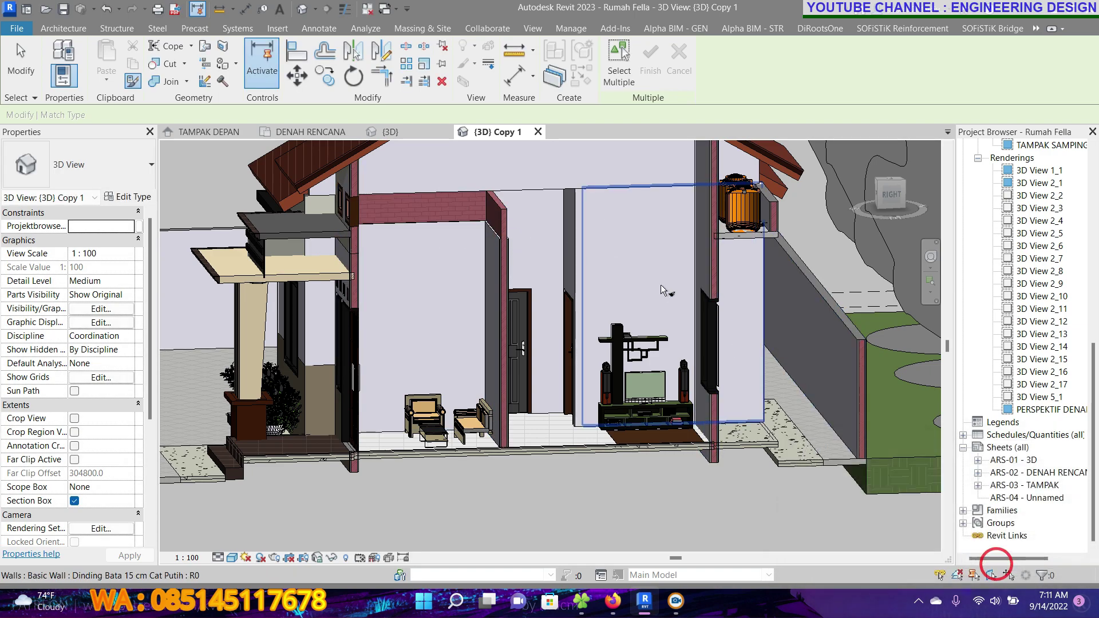
left_click(621, 252)
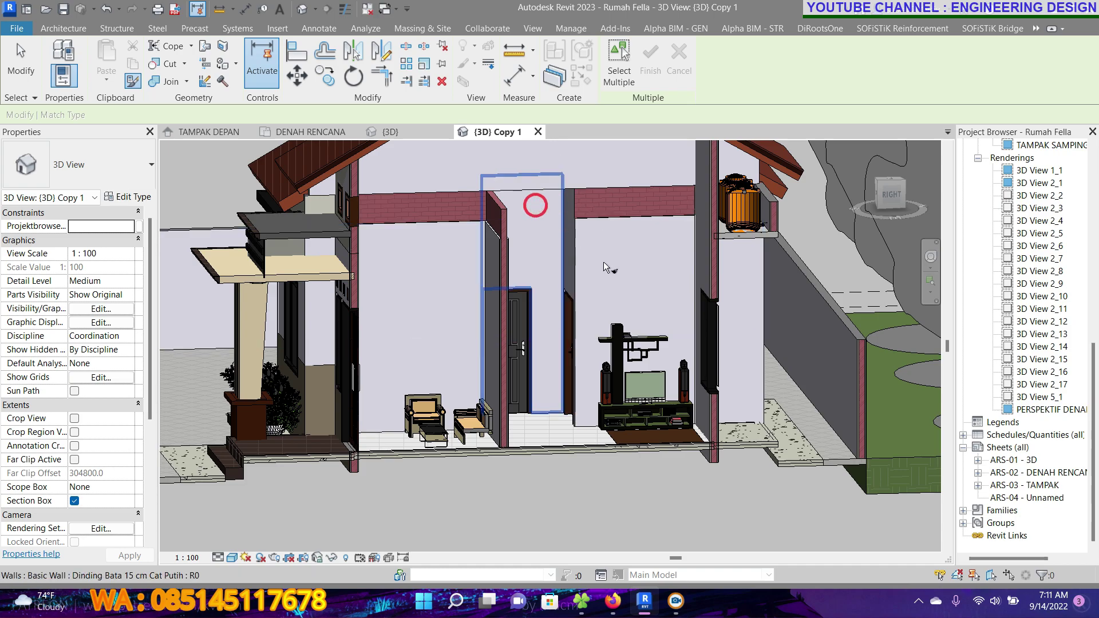
mouse_move(605, 267)
middle_mouse_down("shift")
mouse_move(569, 295)
mouse_move(670, 274)
mouse_move(730, 205)
middle_mouse_up("shift")
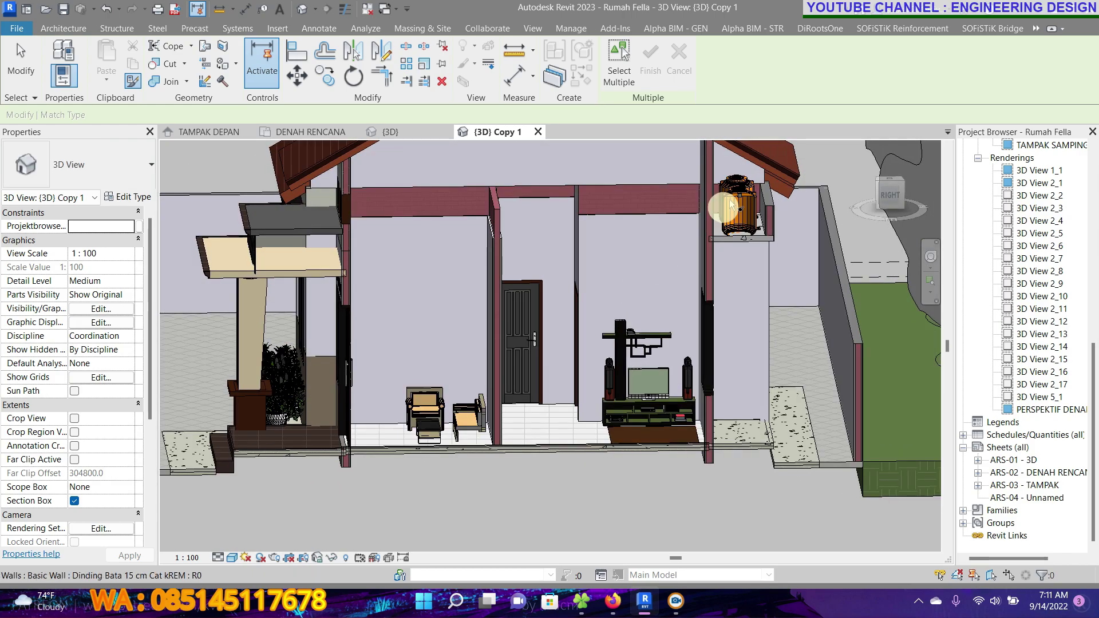
Inspect the cream-painted wall beside the orange water tanks, then exit Match Type
scroll(716, 209, "up", 2)
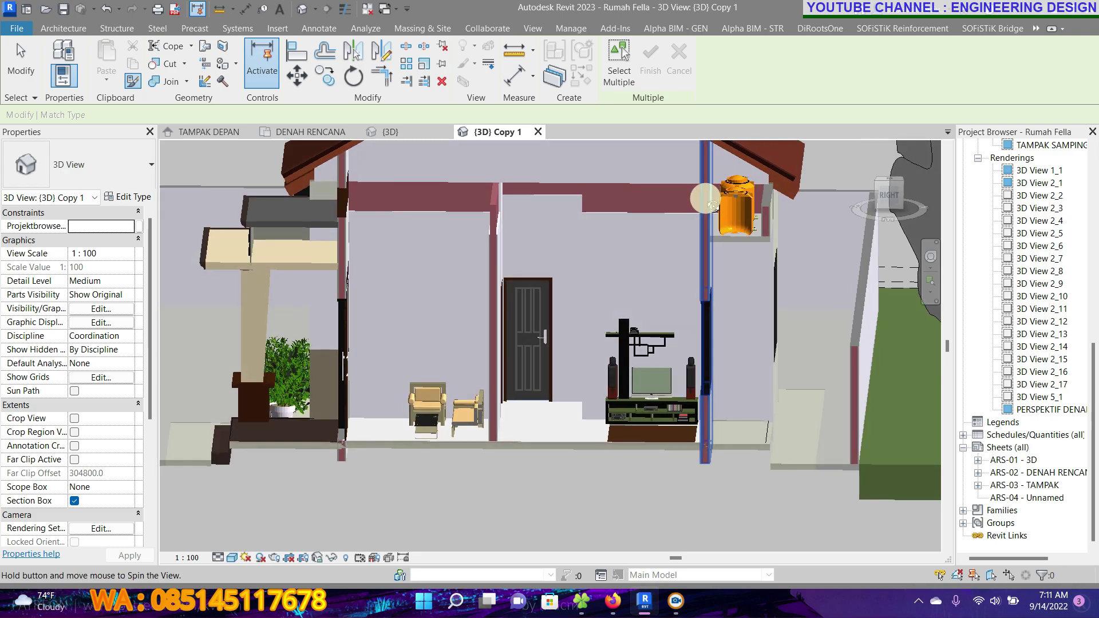
scroll(727, 269, "up", 2)
scroll(738, 326, "up", 1)
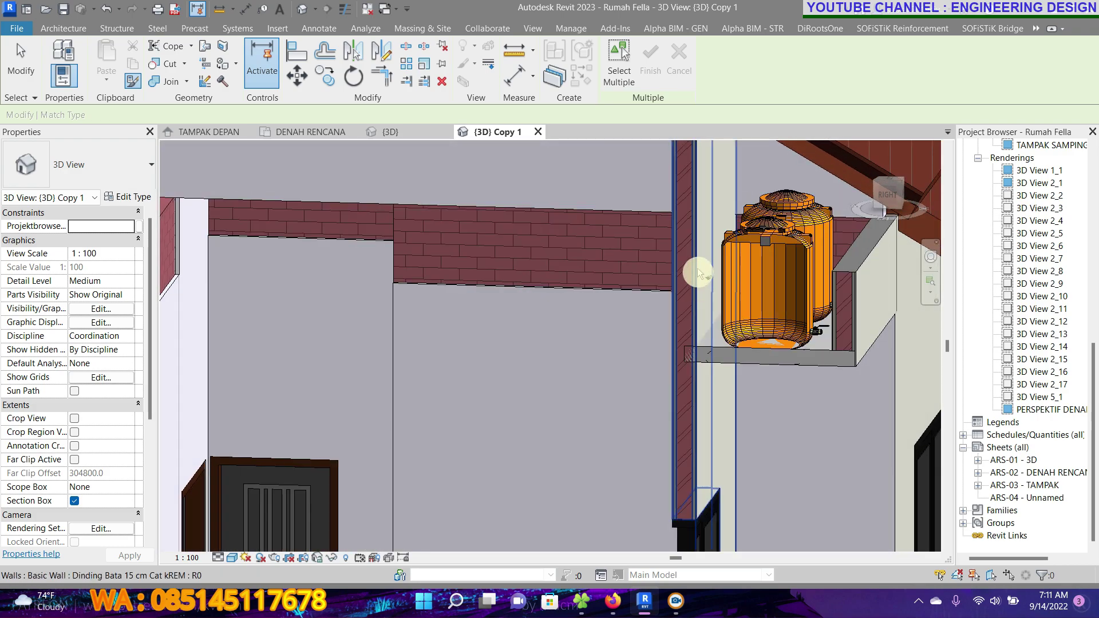
scroll(727, 217, "up", 2)
mouse_move(778, 235)
middle_mouse_down("shift")
mouse_move(651, 281)
mouse_move(687, 245)
middle_mouse_up("shift")
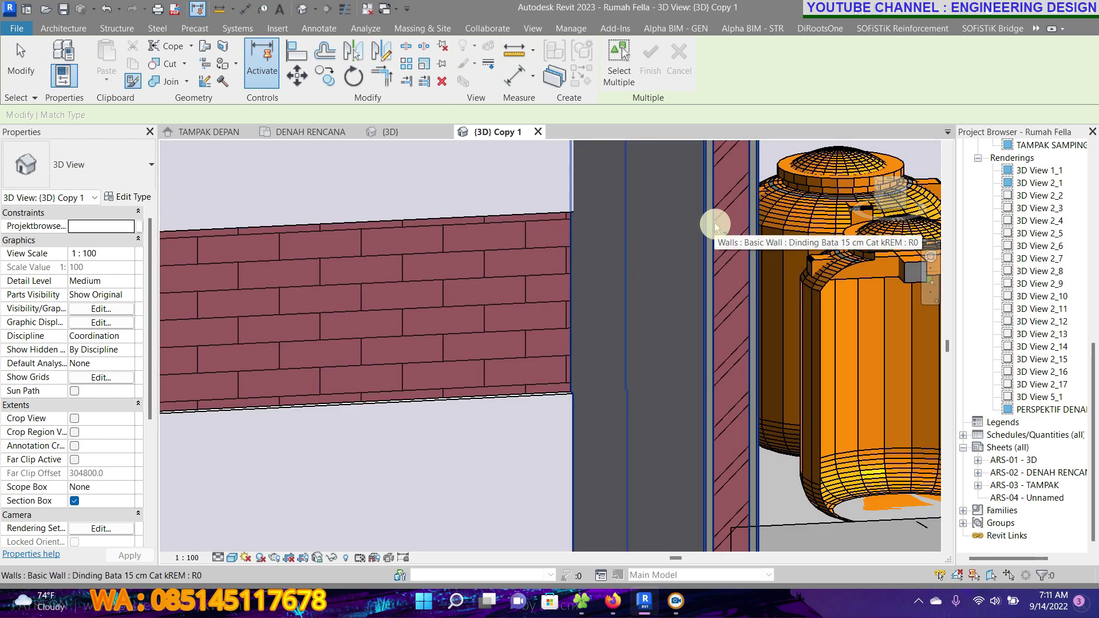
scroll(715, 222, "down", 2)
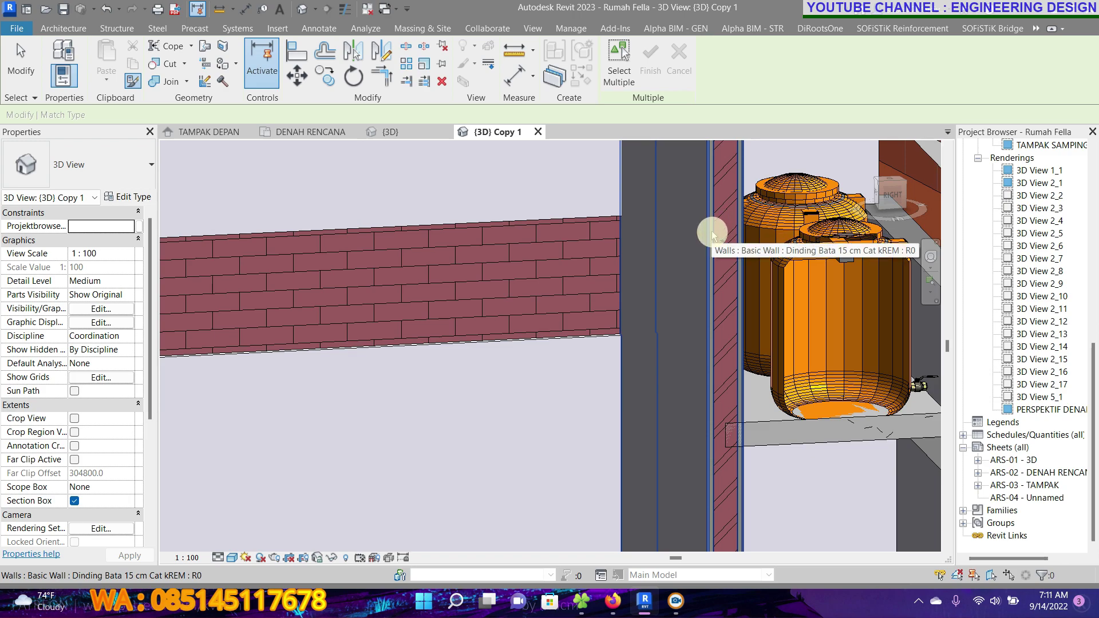
mouse_move(654, 238)
middle_mouse_down("shift")
mouse_move(609, 335)
mouse_move(444, 309)
mouse_move(401, 366)
middle_mouse_up("shift")
key("Escape")
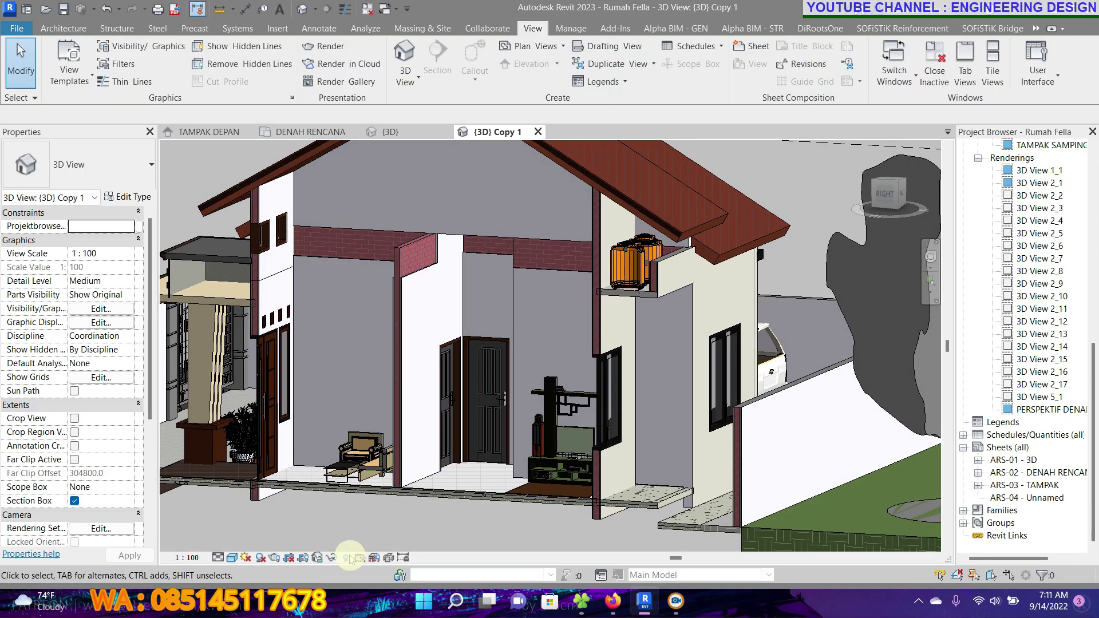
Reset temporarily hidden elements (RH) and open the Lantai reflected ceiling plan
left_click(346, 558)
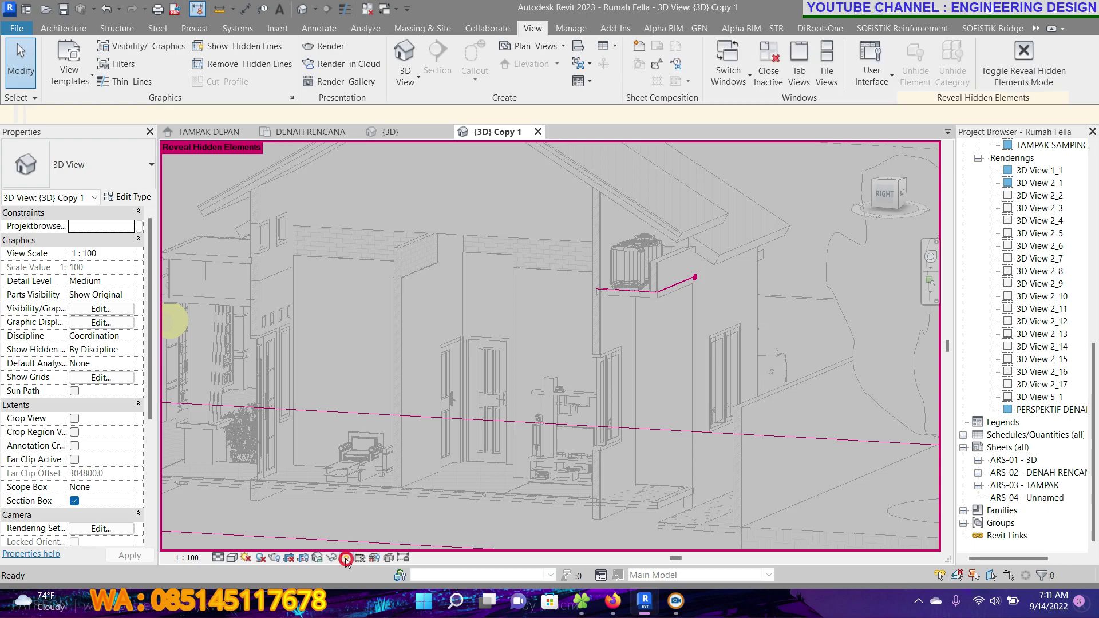
key("r")
key("h")
left_click(309, 132)
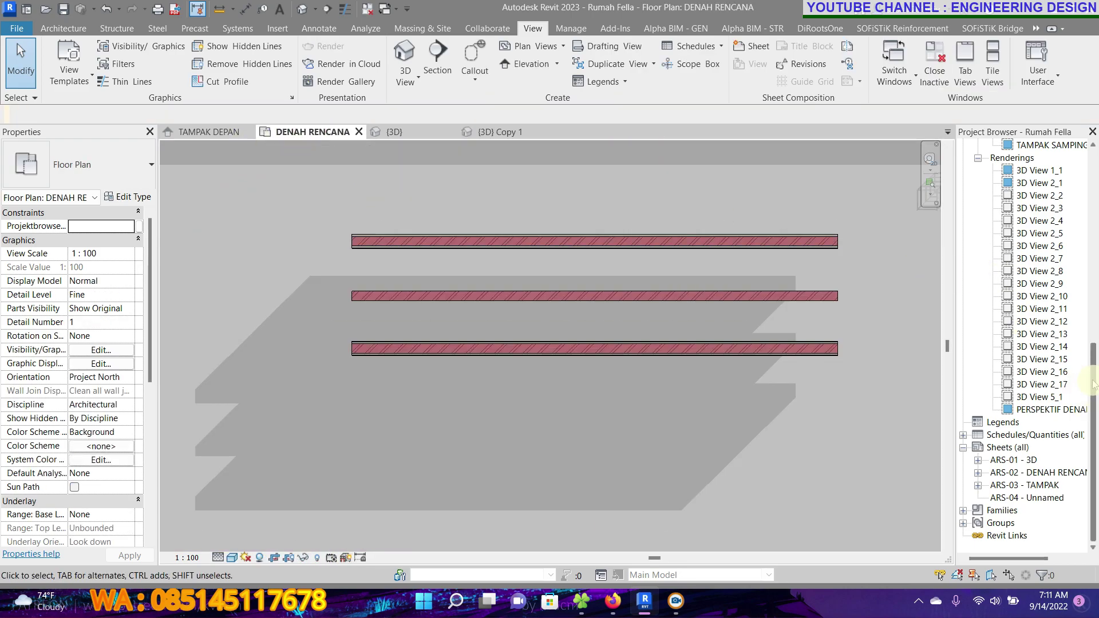
left_click_drag(1093, 384, 1092, 168)
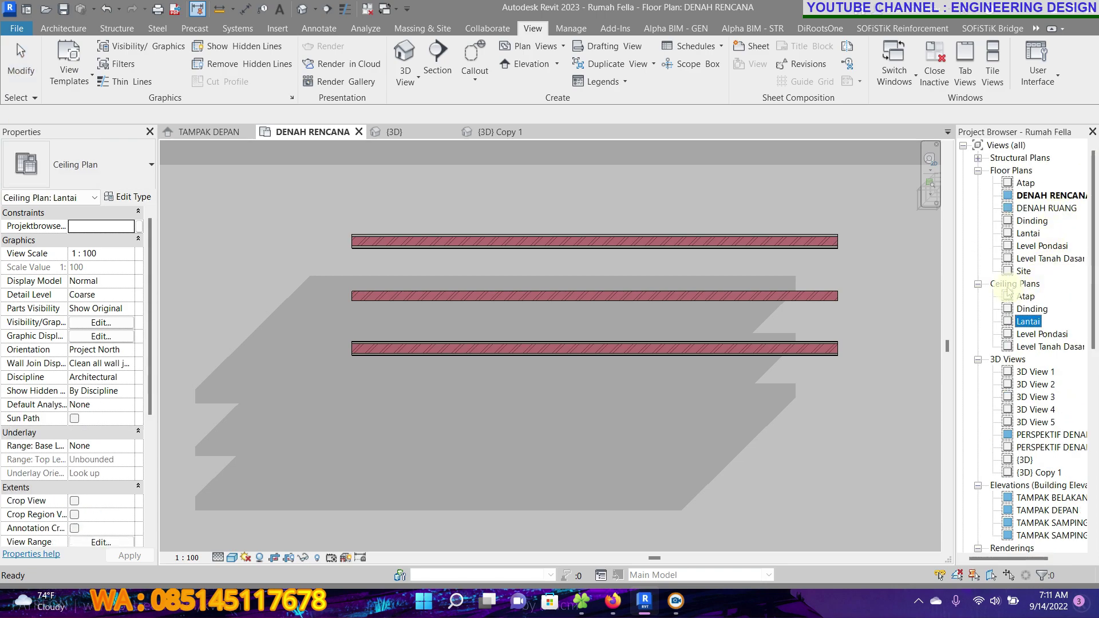
double_click(1029, 321)
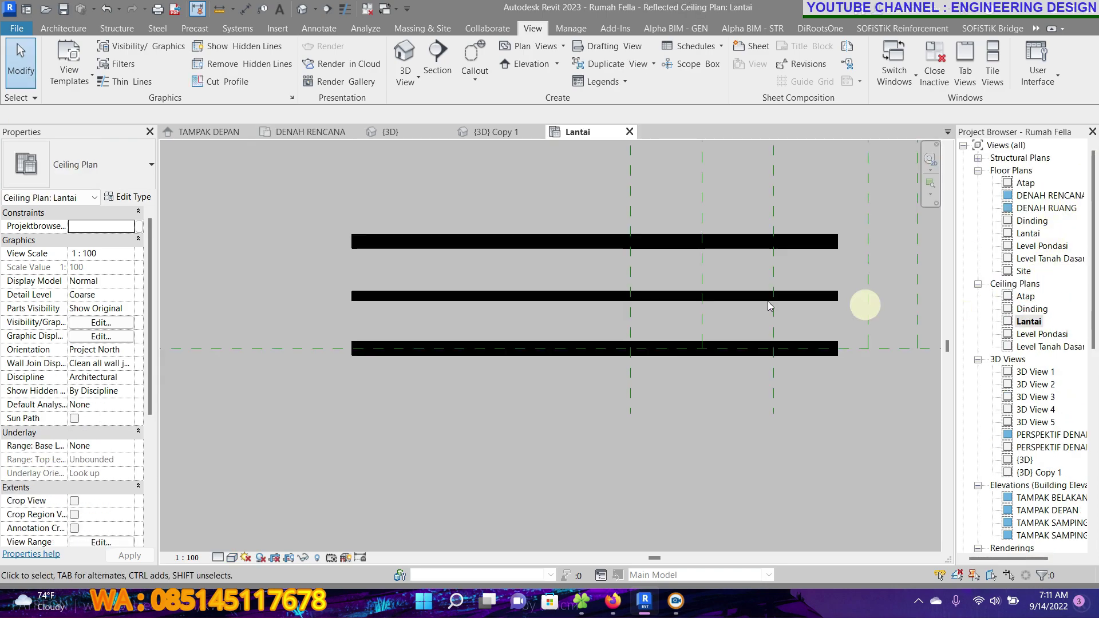
scroll(466, 314, "down", 3)
scroll(490, 270, "down", 3)
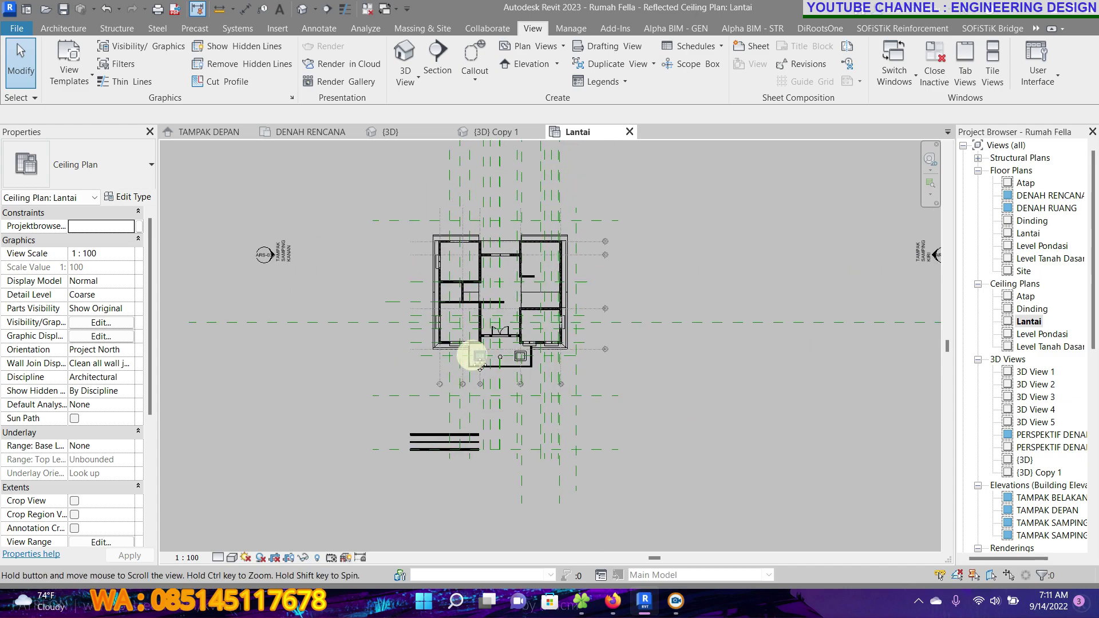
scroll(491, 270, "up", 2)
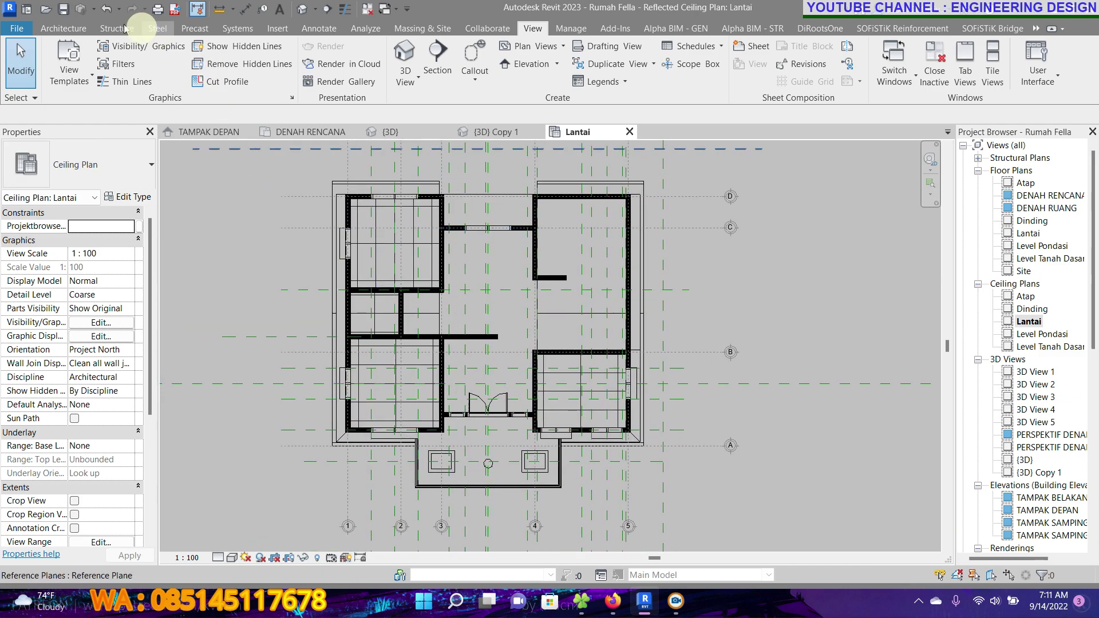
Place Compound Ceiling 600 x 1200mm Grid ceilings in the central and bottom-right rooms
left_click(65, 29)
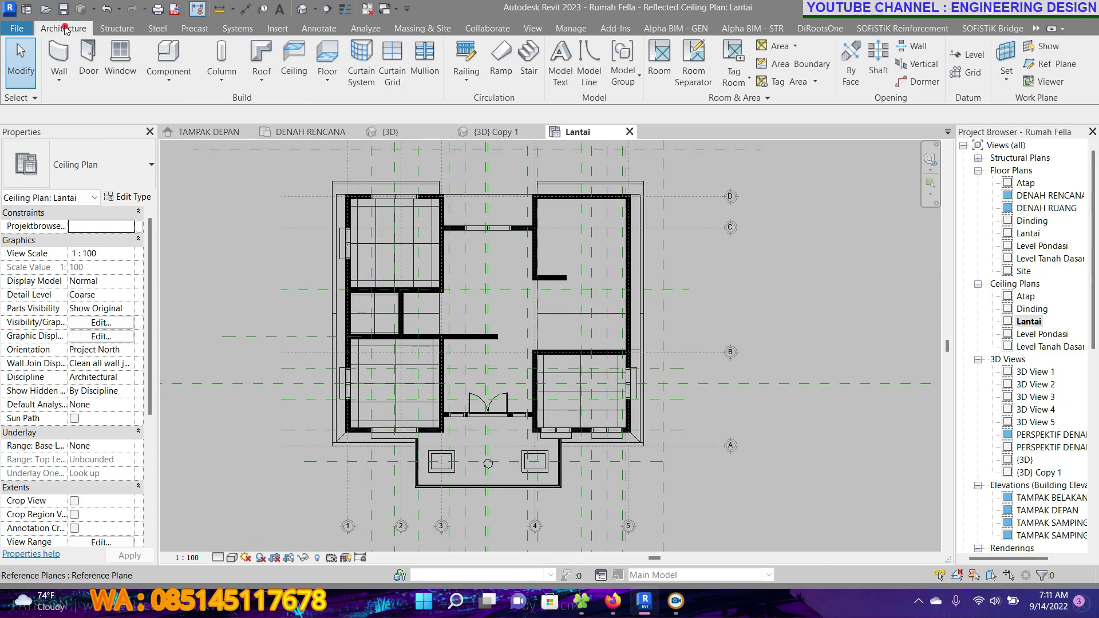
left_click(303, 76)
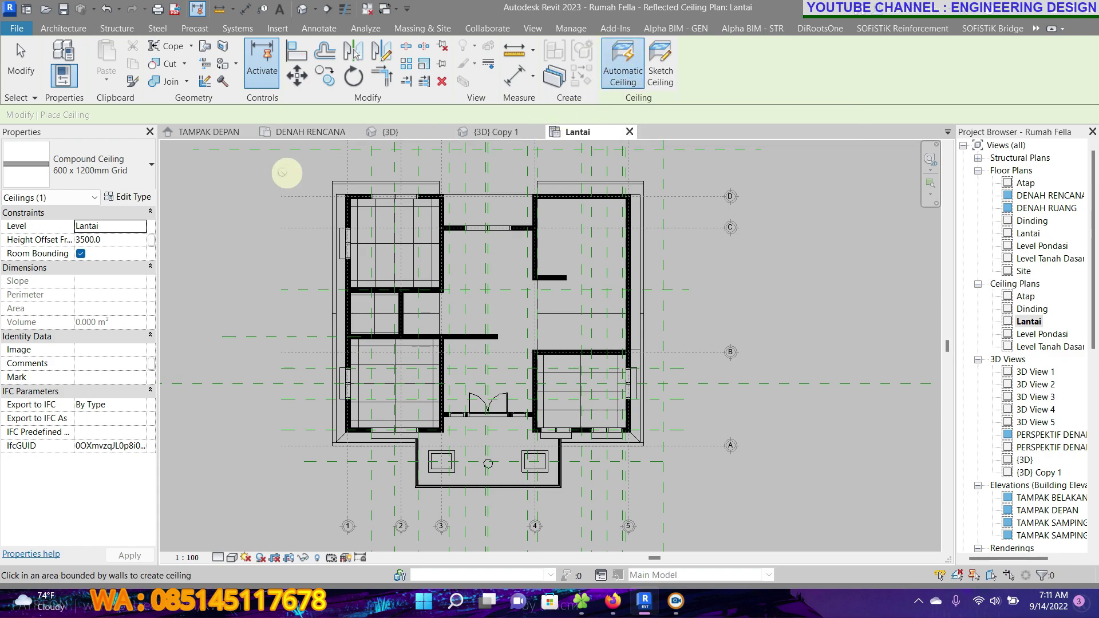
left_click(75, 169)
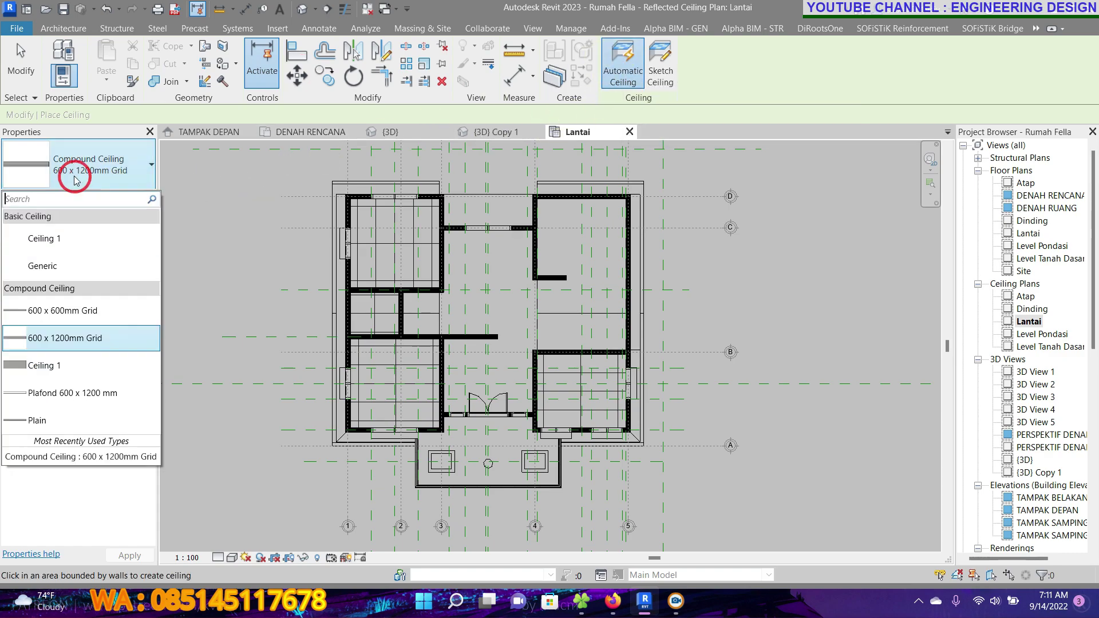
left_click(71, 338)
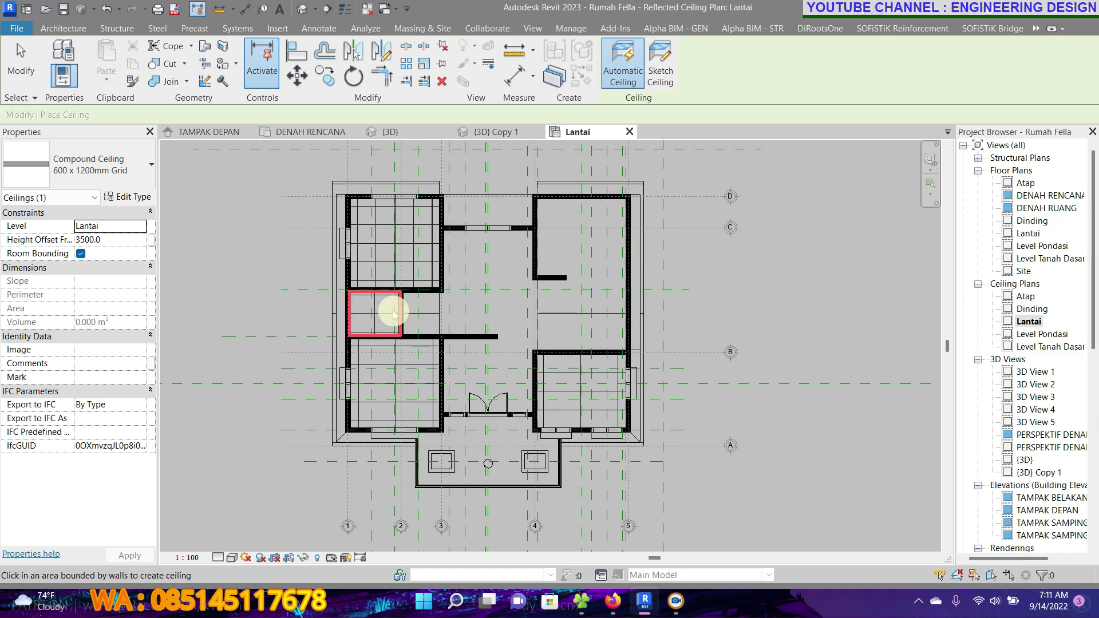
left_click(393, 366)
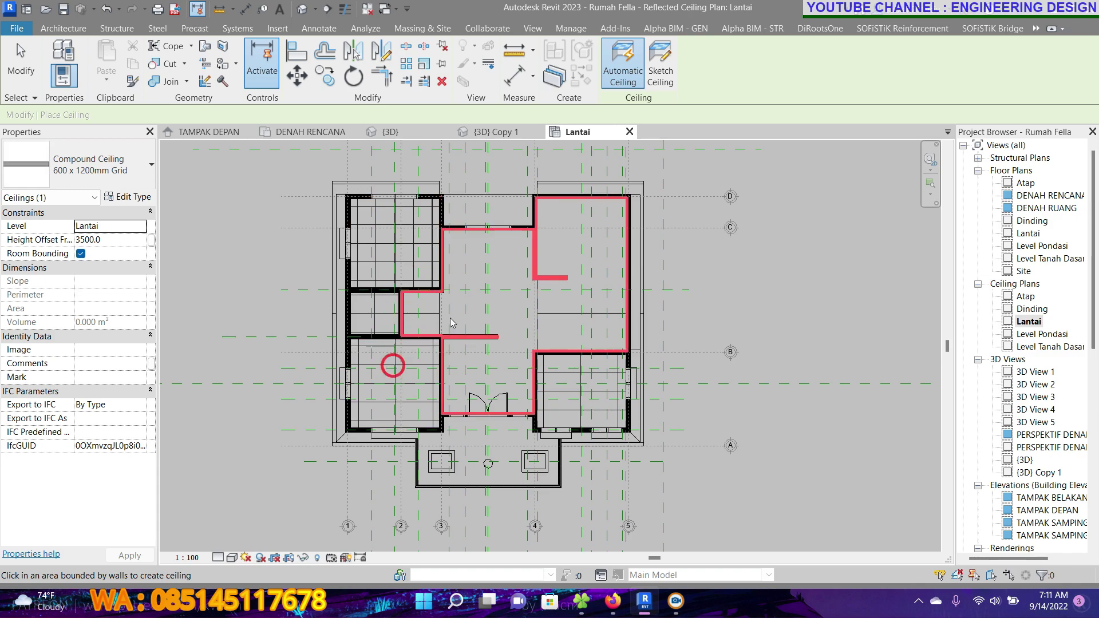
left_click(562, 376)
left_click(11, 72)
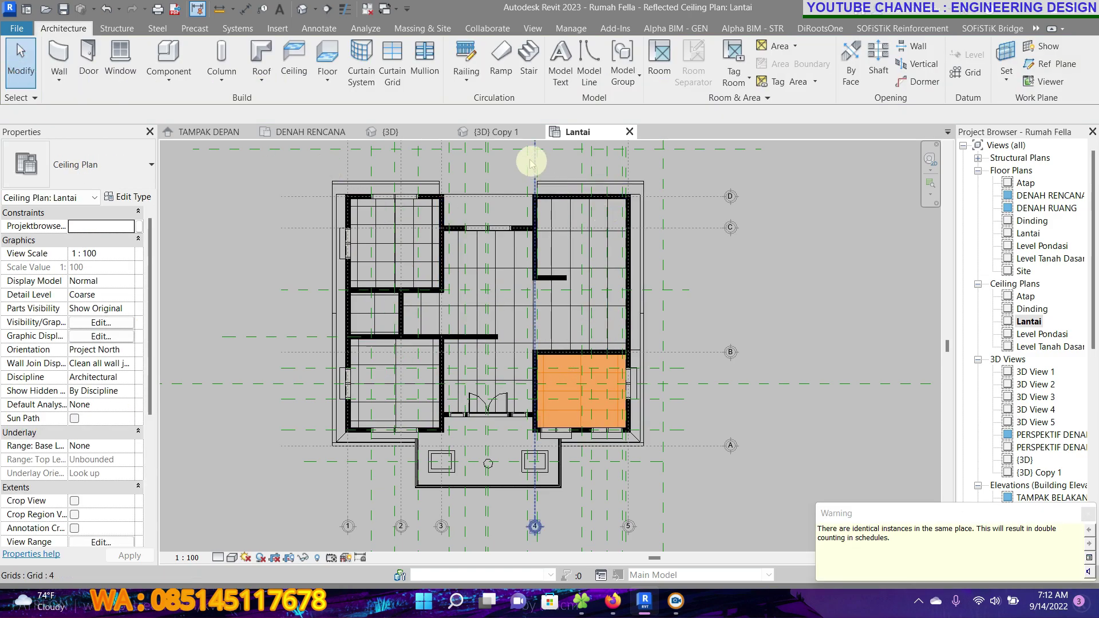
Open the {3D} Copy 1 view, zoom in, and turn on Thin Lines
left_click(505, 134)
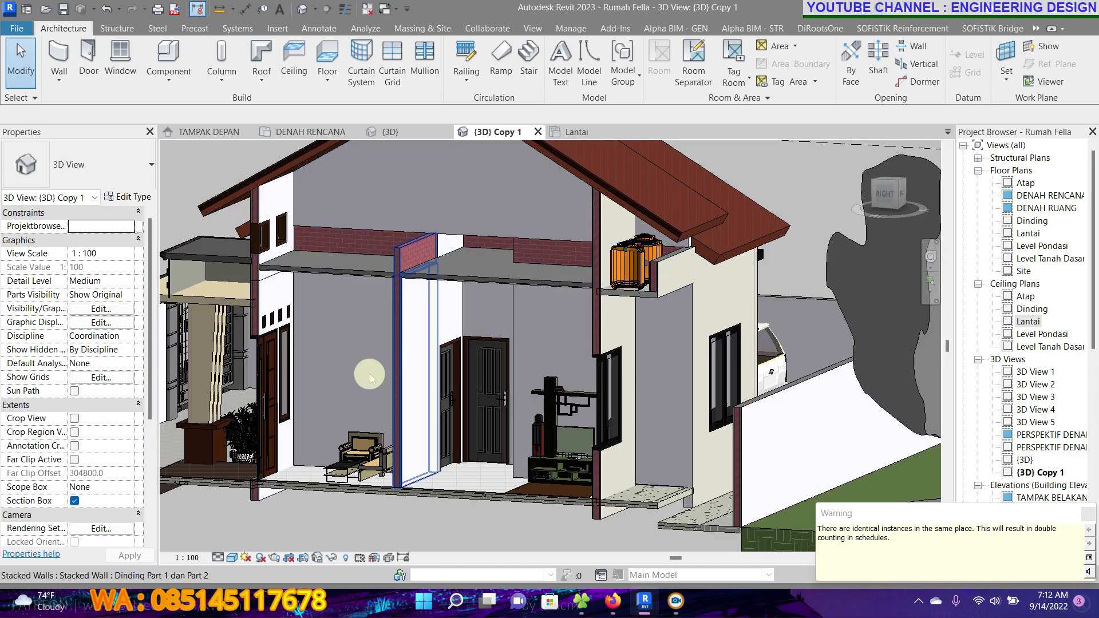
scroll(413, 390, "up", 5)
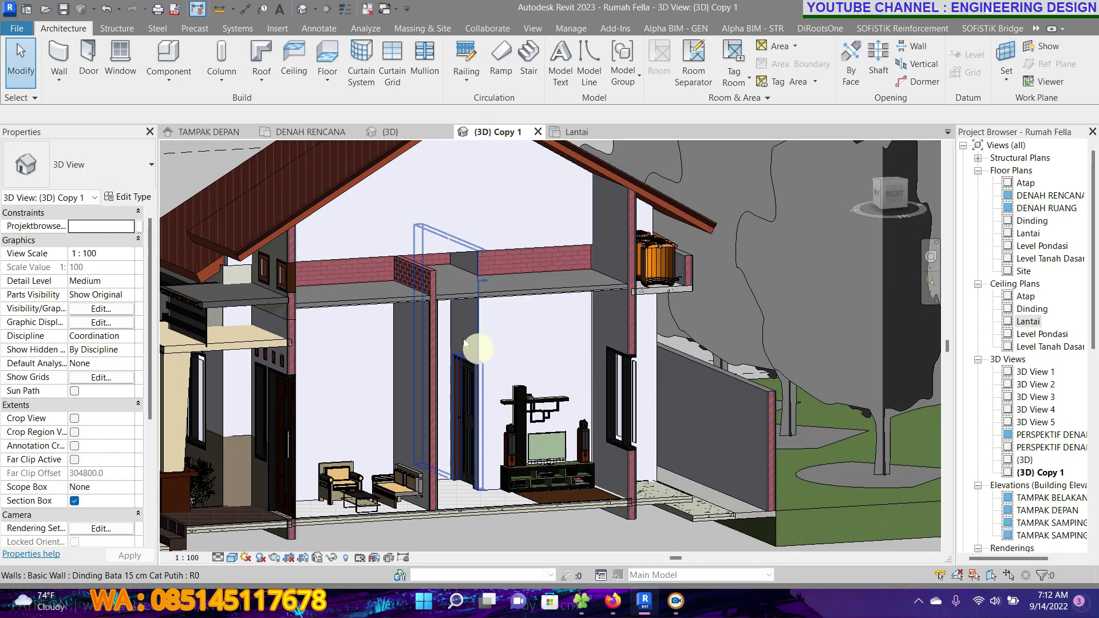
scroll(414, 293, "up", 3)
scroll(498, 319, "up", 2)
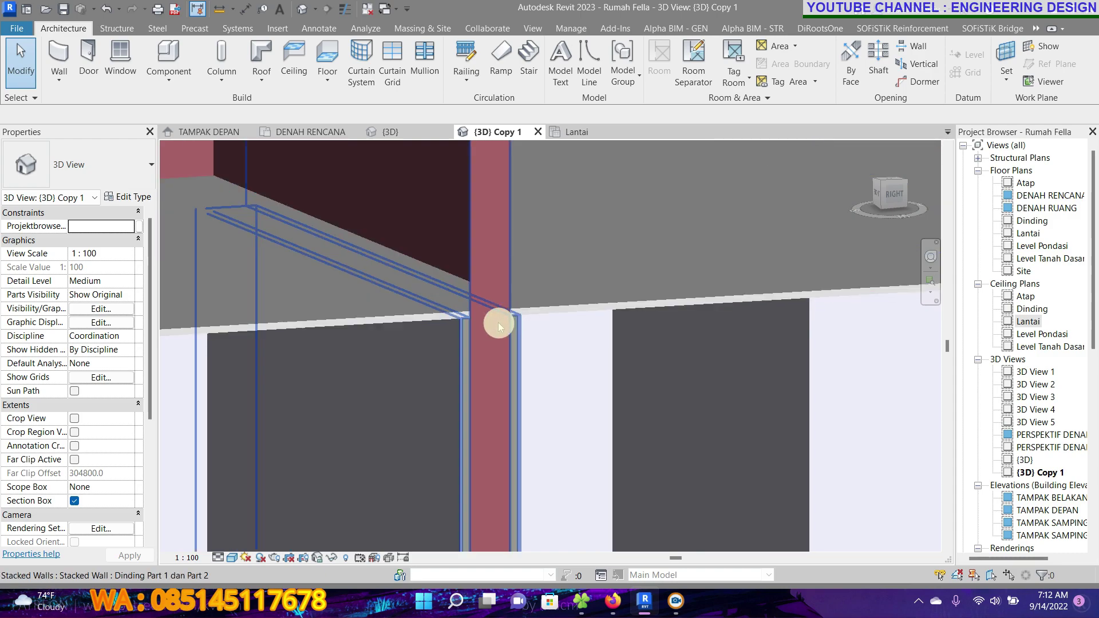
scroll(638, 389, "up", 2)
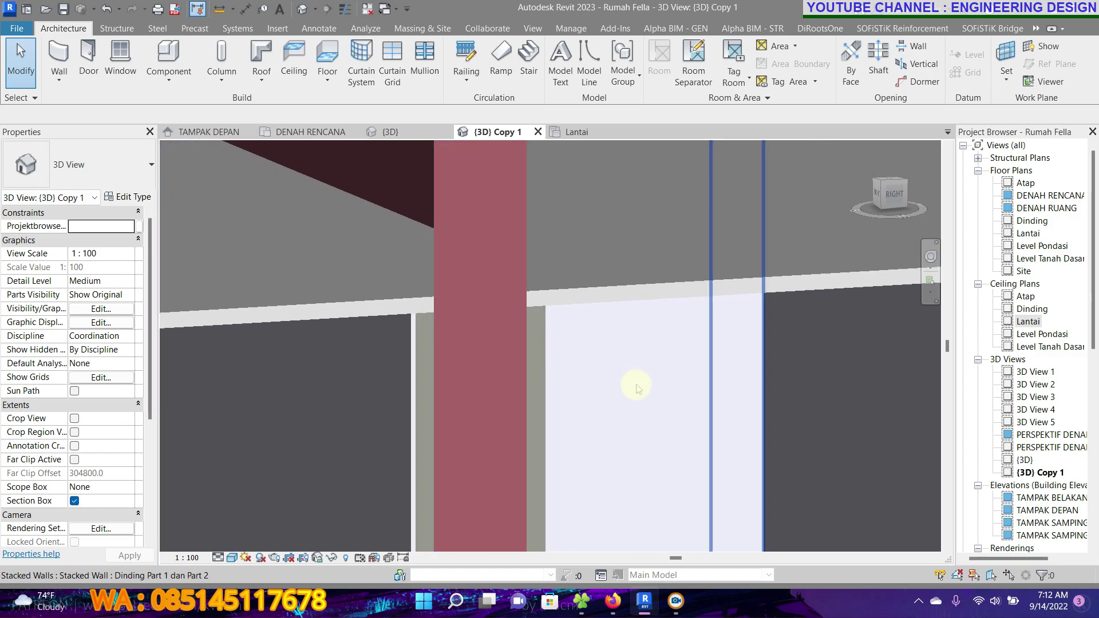
left_click(342, 12)
scroll(520, 265, "down", 2)
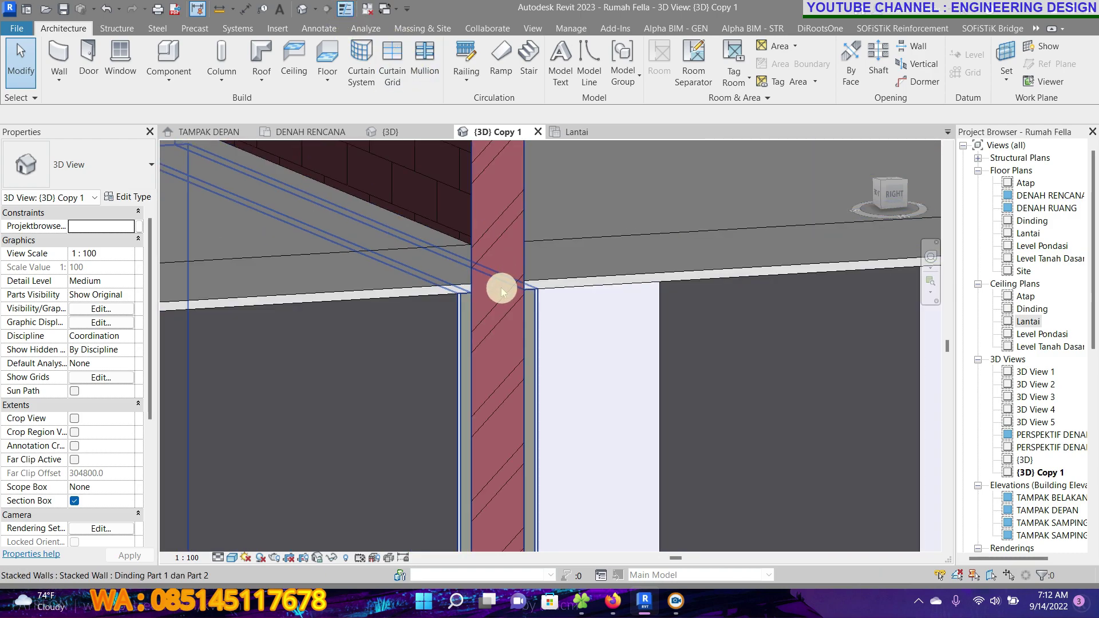
scroll(501, 291, "down", 2)
scroll(501, 291, "down", 1)
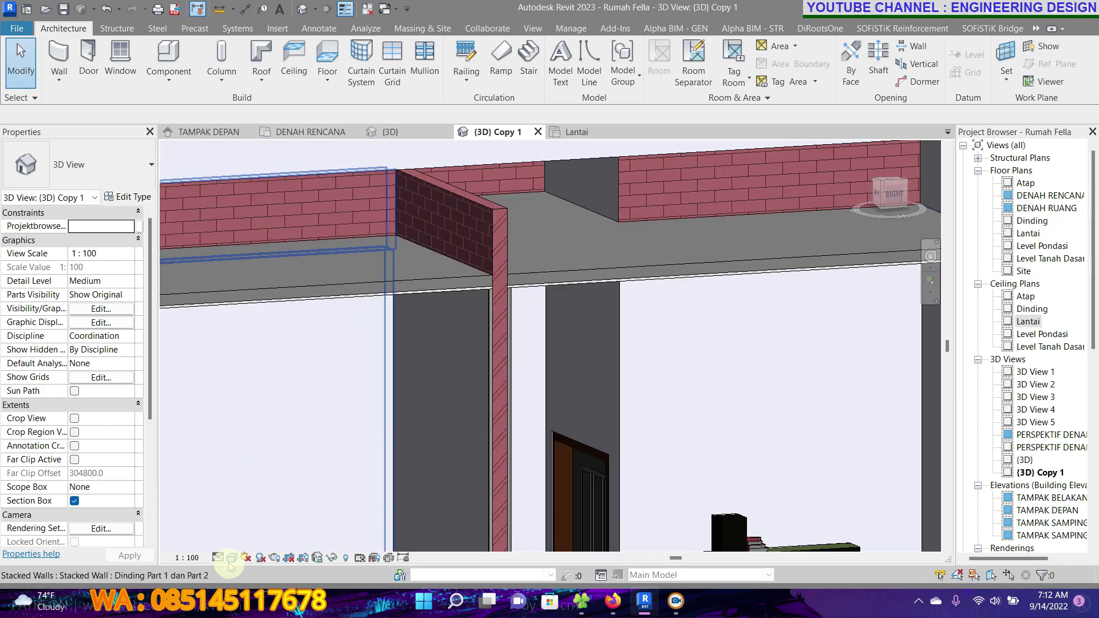
Set the Realistic visual style and orbit the section toward the living room
left_click(232, 558)
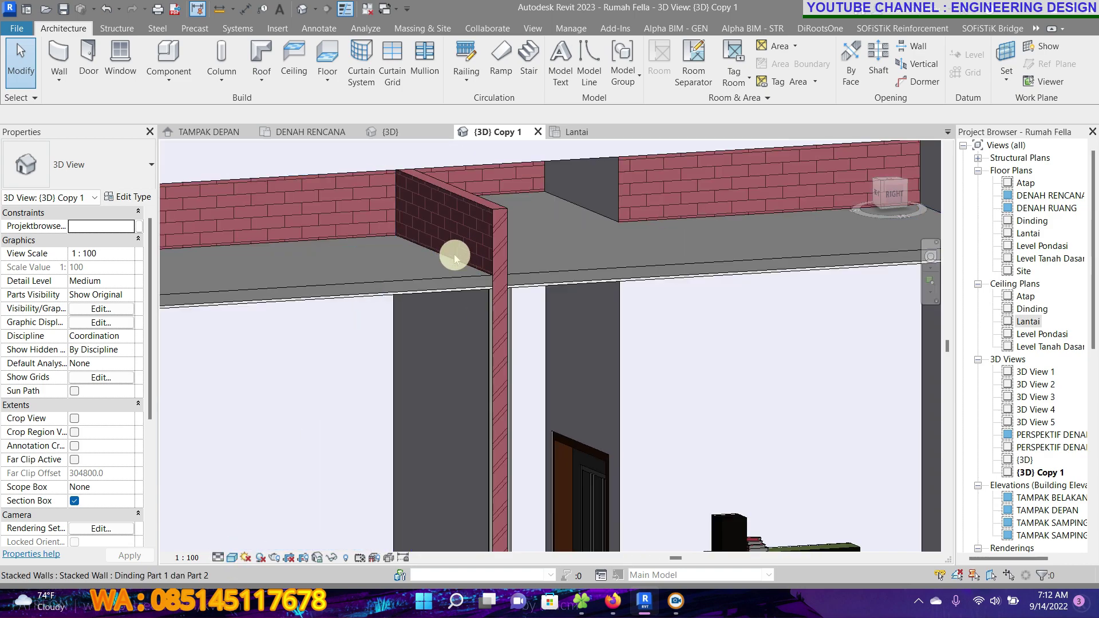
middle_click_drag(551, 236, 544, 298, "shift")
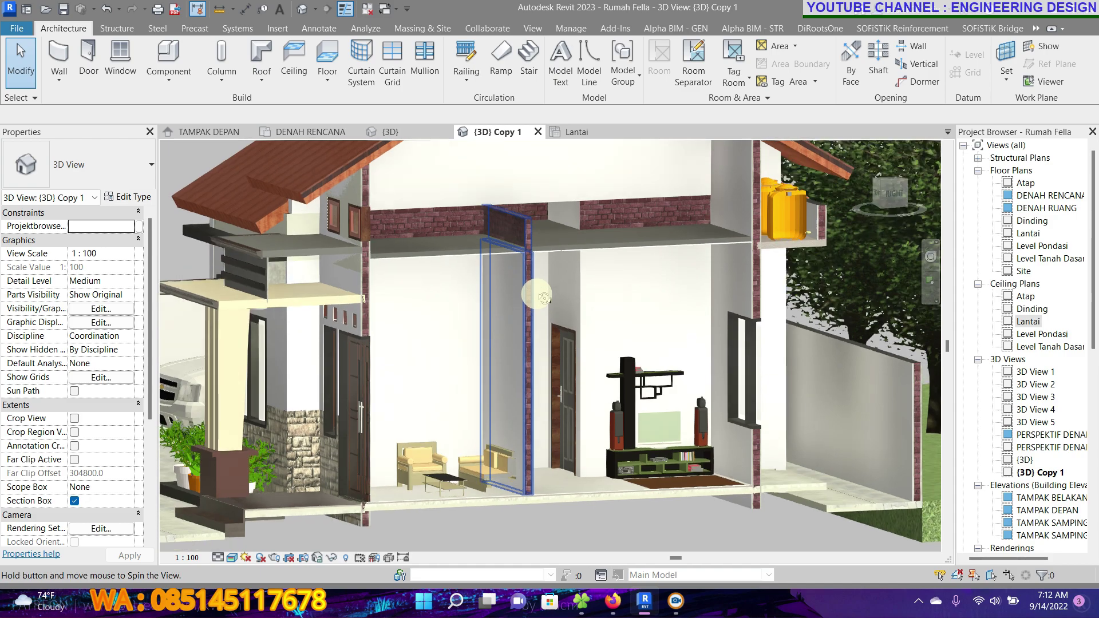
scroll(544, 298, "down", 2)
scroll(552, 298, "down", 1)
scroll(561, 298, "down", 1)
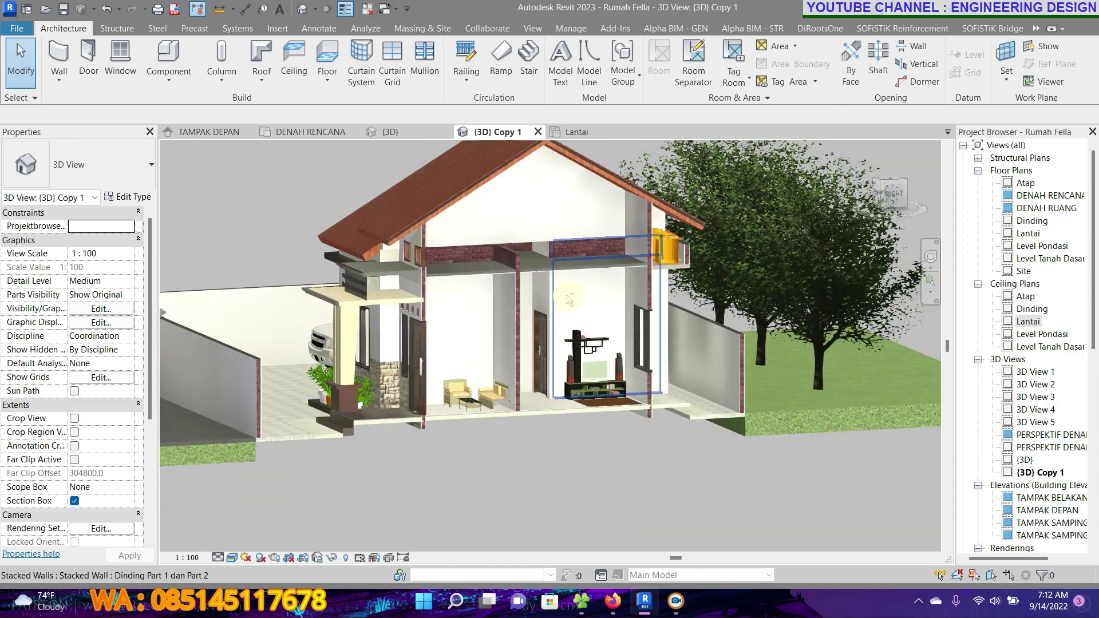
middle_click_drag(568, 298, 530, 262, "shift")
scroll(526, 258, "up", 3)
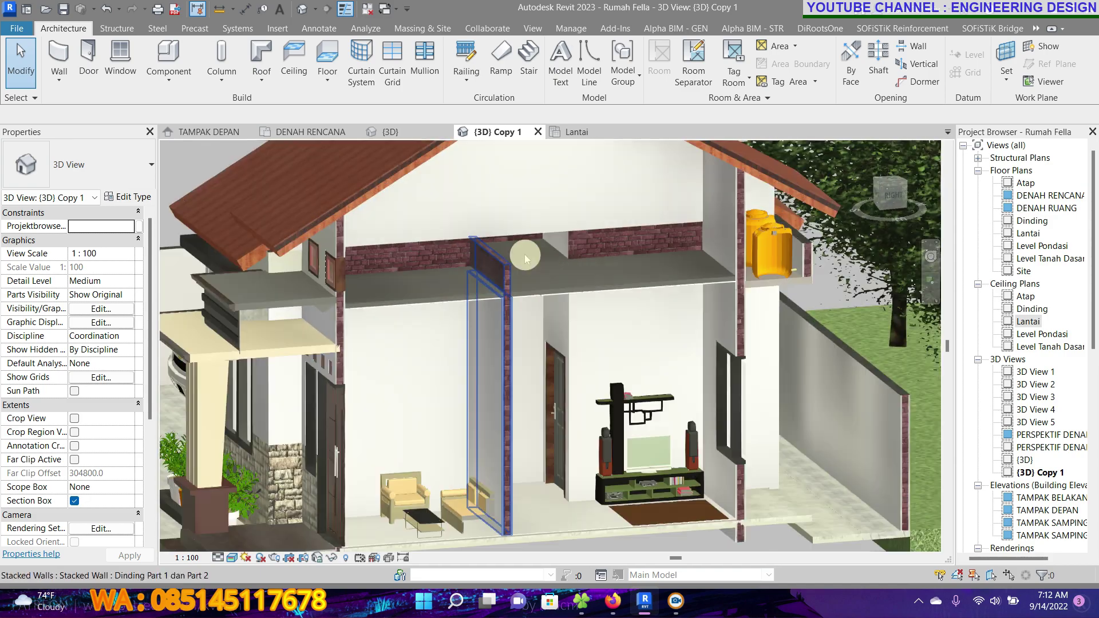
Change the upper back gable wall's type to Dinding Part 2 Bata brick, then deselect it
left_click(525, 256)
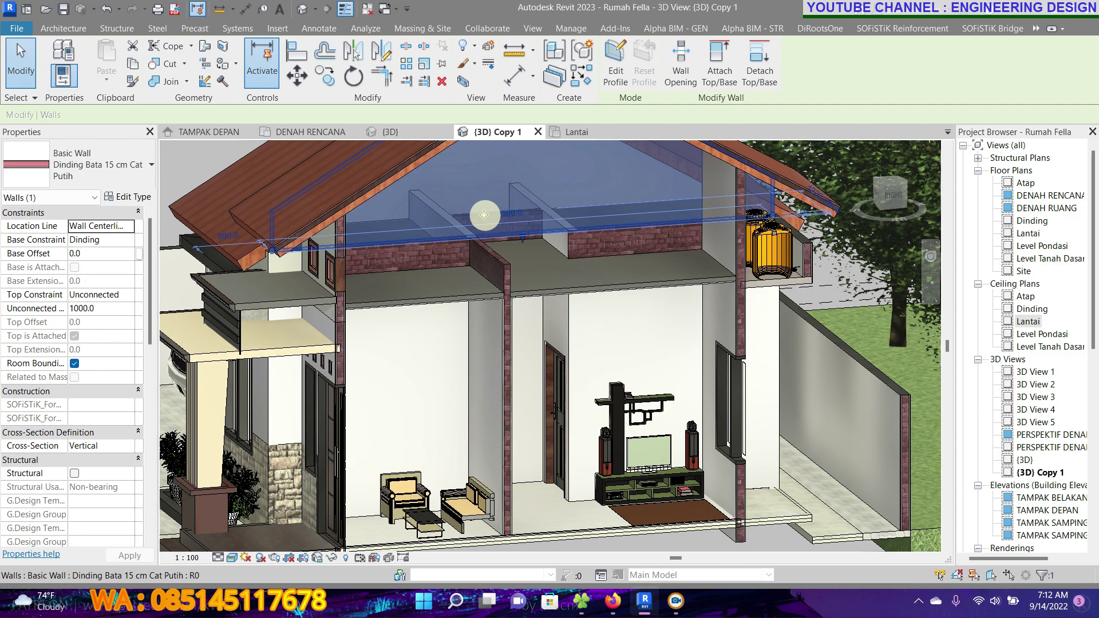
left_click(100, 167)
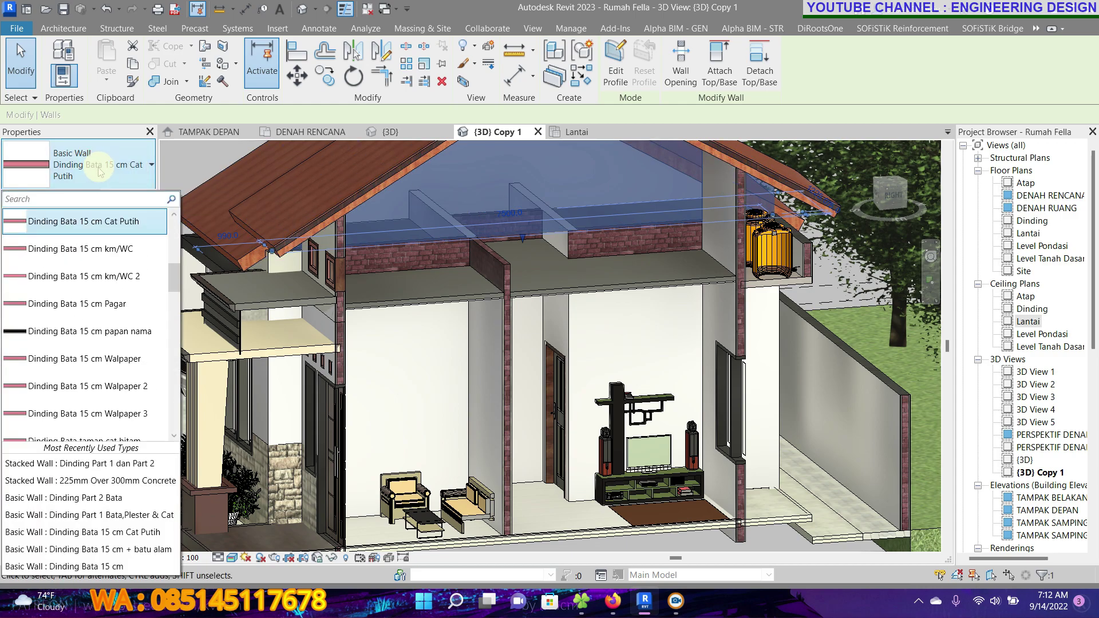
scroll(94, 309, "down", 1)
scroll(94, 315, "down", 1)
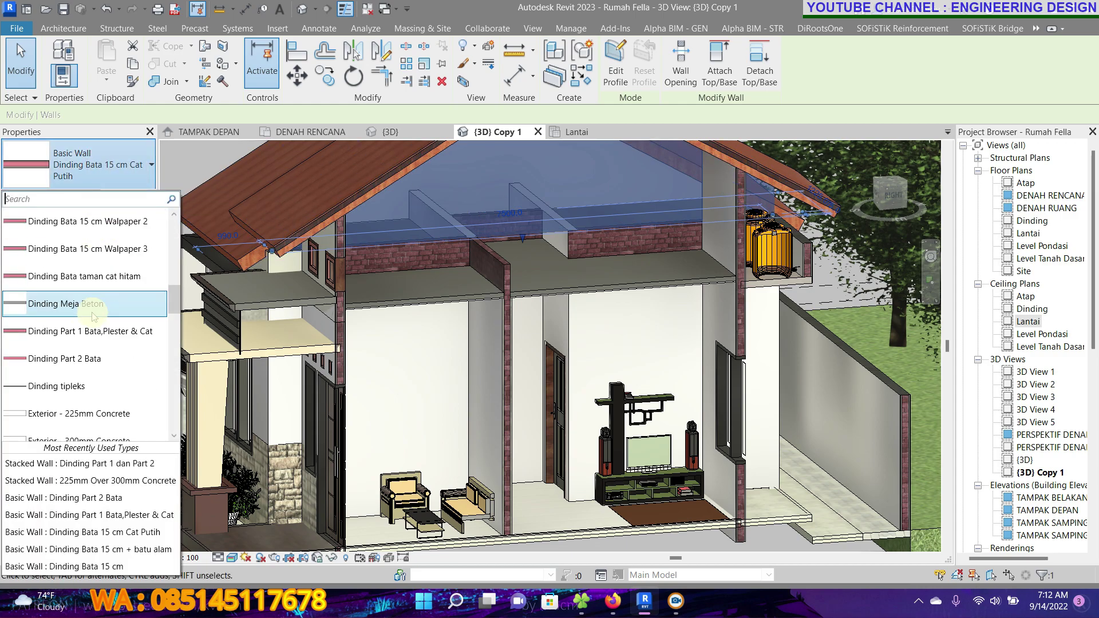
left_click(82, 358)
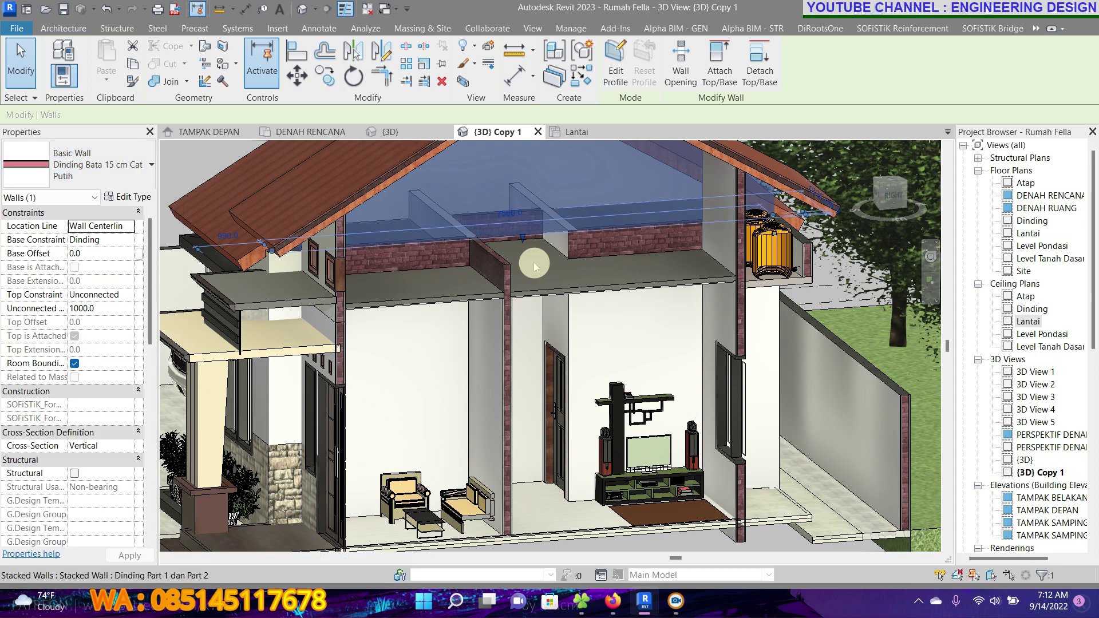
left_click(588, 368)
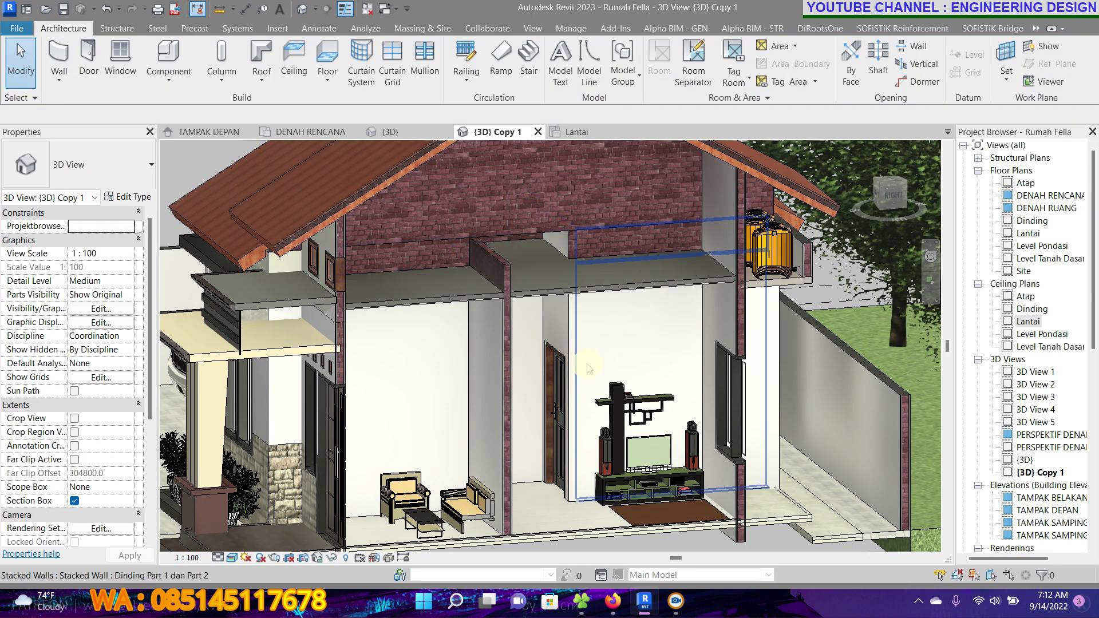
Orbit to a near-frontal 3D view and zoom in on the brick gable and ceiling junctions
mouse_move(588, 368)
middle_mouse_down("shift")
mouse_move(350, 355)
mouse_move(551, 237)
mouse_move(555, 385)
mouse_move(542, 314)
middle_mouse_up("shift")
scroll(542, 314, "up", 5)
scroll(500, 265, "up", 2)
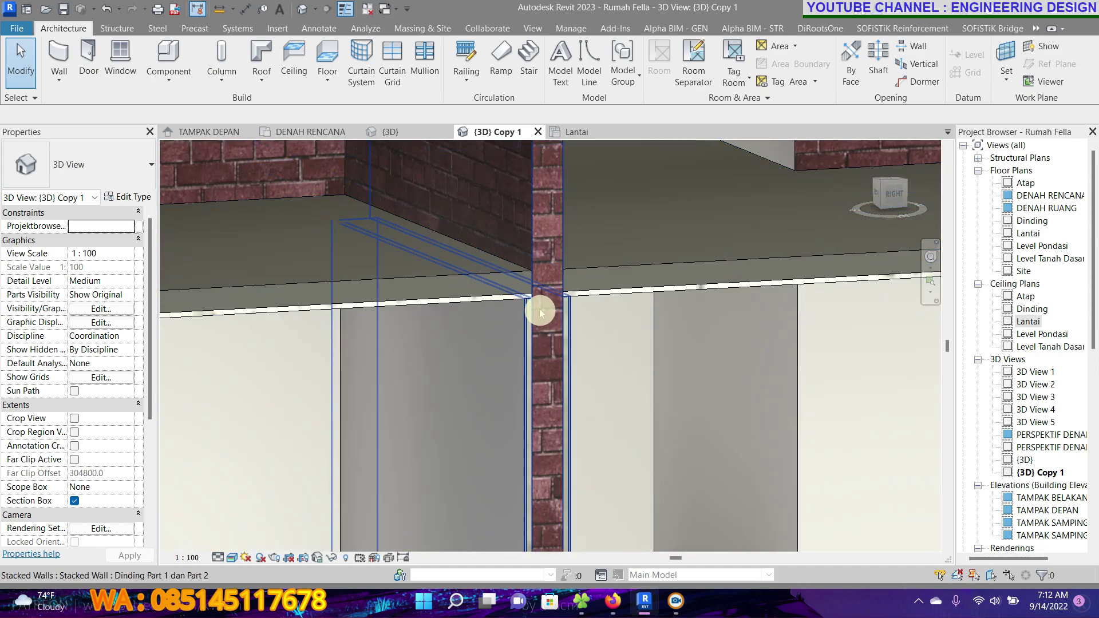
scroll(538, 307, "up", 2)
scroll(535, 302, "up", 2)
scroll(439, 265, "up", 2)
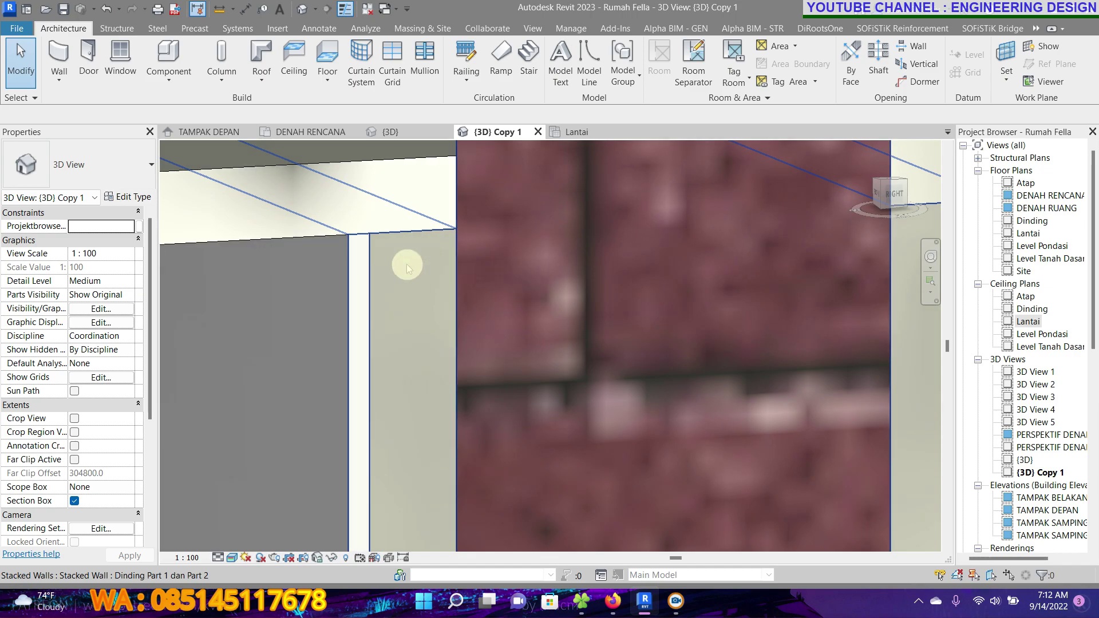
Zoom back out to view the whole house, then bring up the ScreenHunter 7 Pro recorder
scroll(483, 211, "down", 2)
scroll(484, 211, "down", 2)
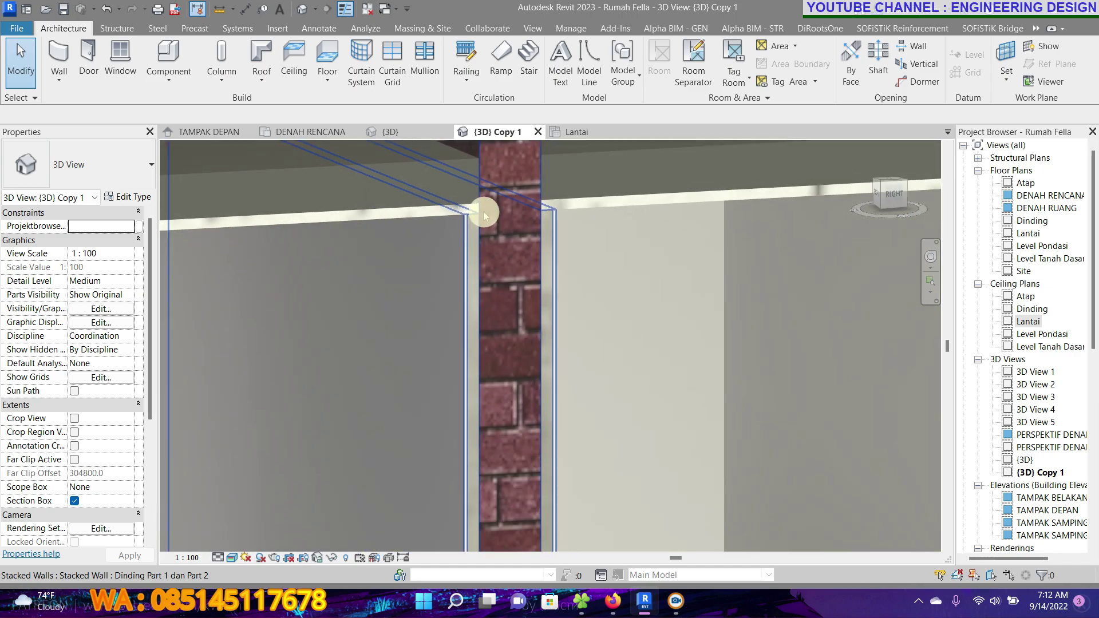
scroll(483, 211, "down", 2)
scroll(483, 212, "down", 2)
scroll(483, 211, "down", 4)
mouse_move(483, 211)
middle_mouse_down("shift")
mouse_move(600, 478)
mouse_move(547, 466)
mouse_move(531, 266)
middle_mouse_up("shift")
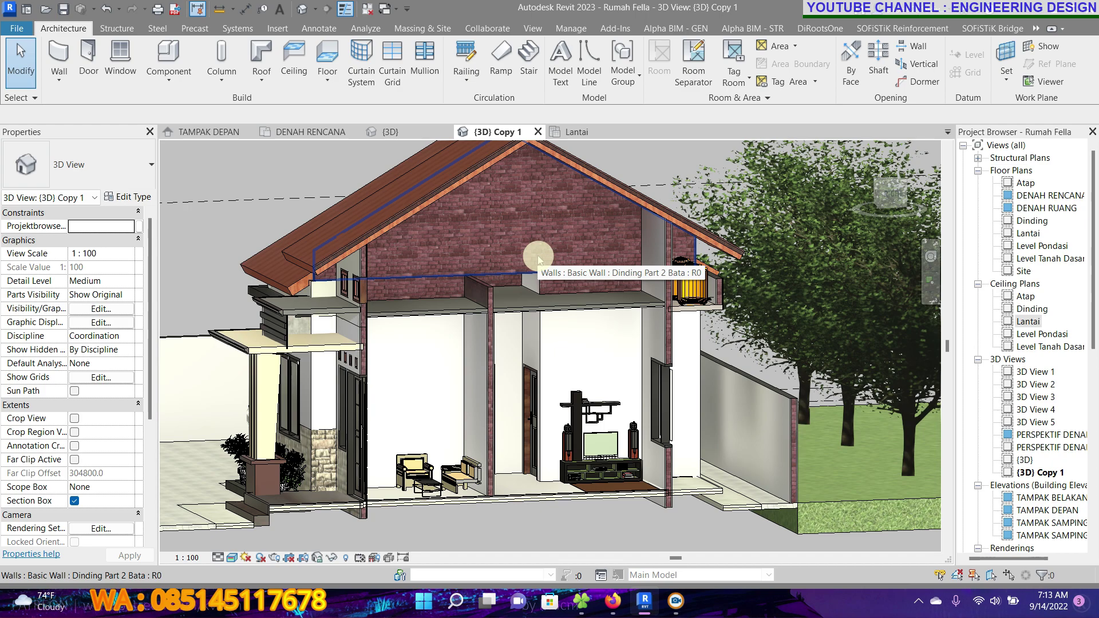
left_click(676, 606)
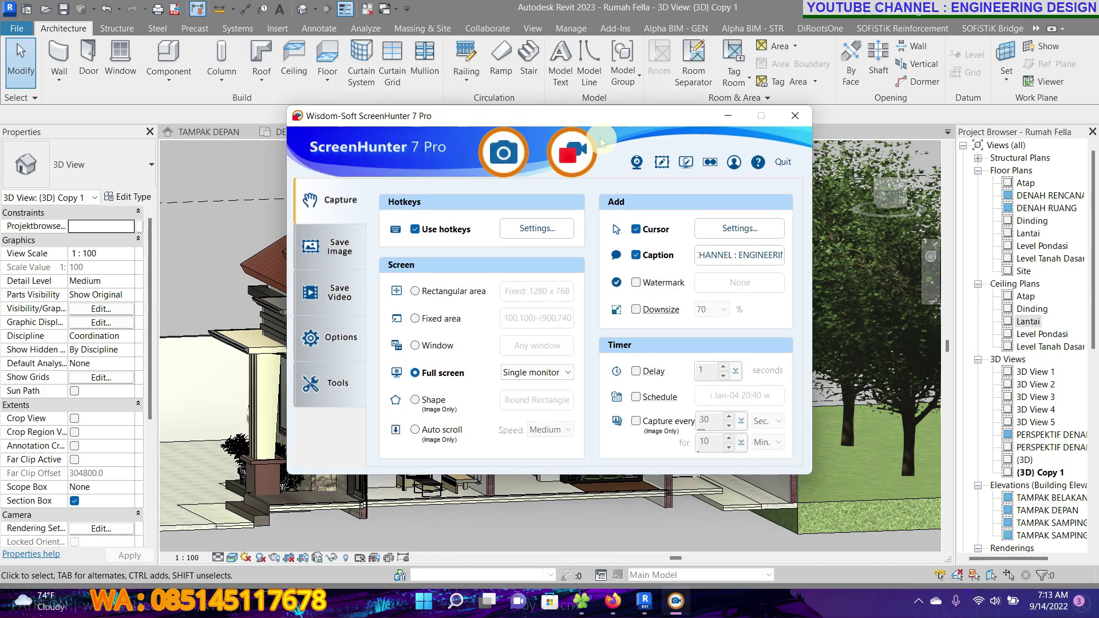